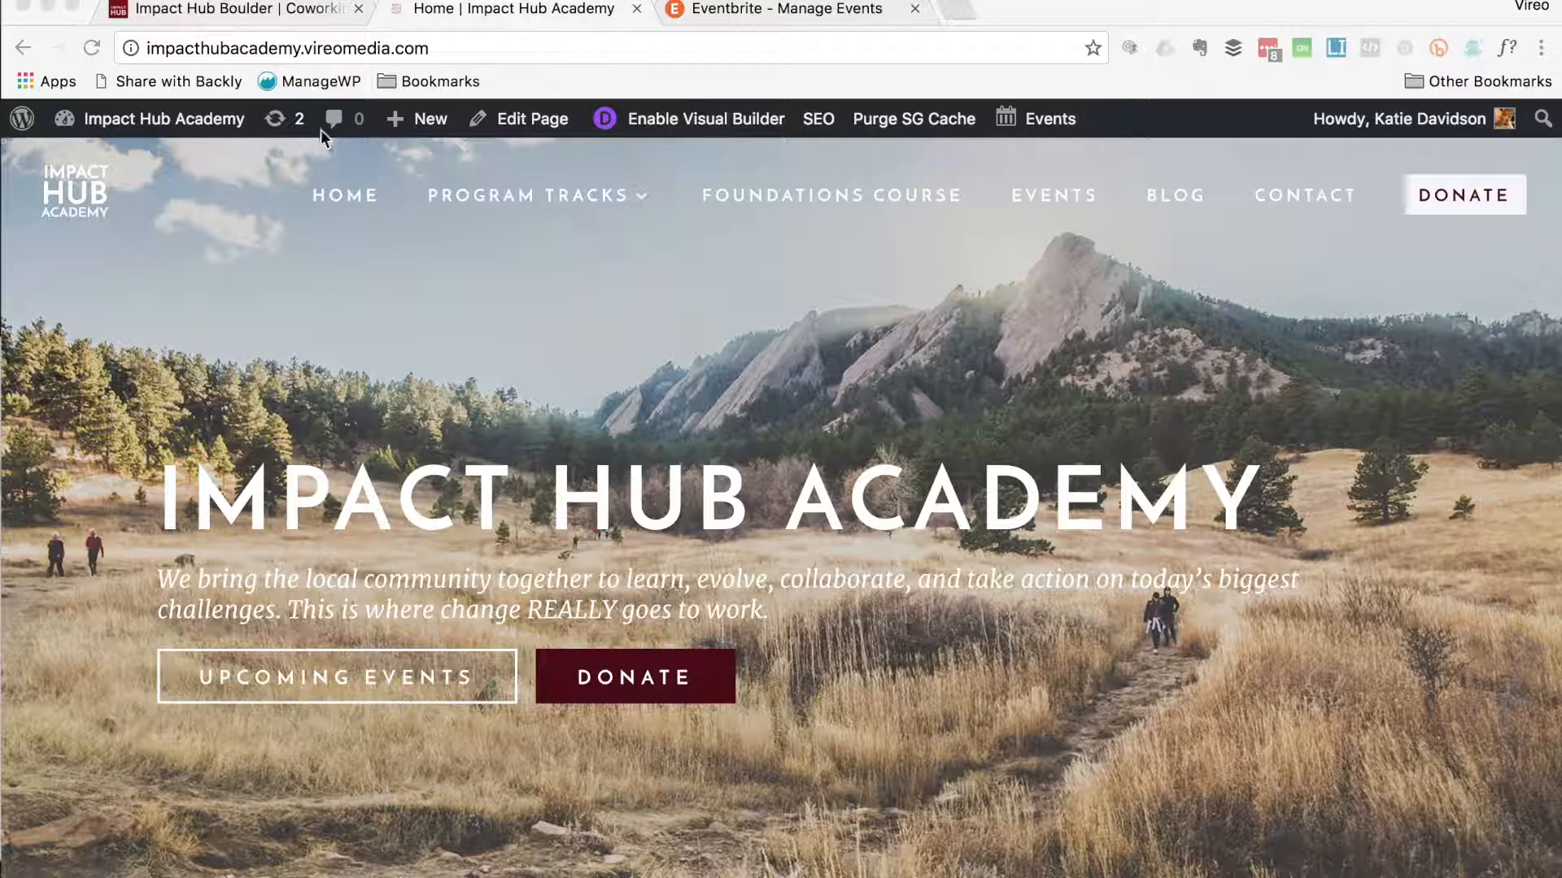
Step: Start a new event from the site's dashboard and title it "Event Demo"
{"action": "left_click", "coordinate": [206, 124]}
{"action": "mouse_move", "coordinate": [152, 118]}
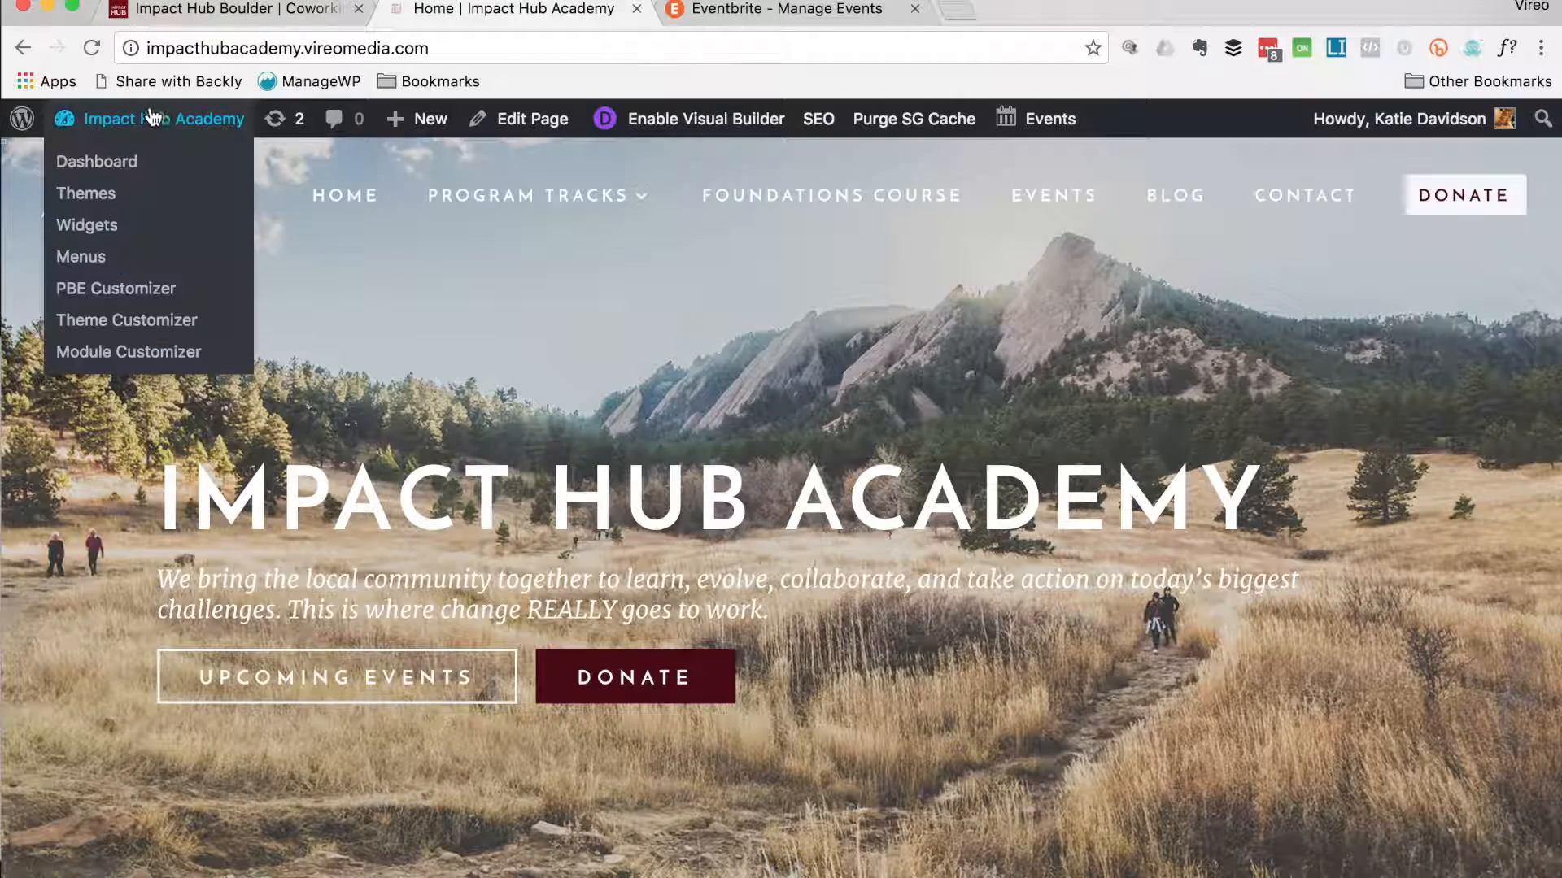
{"action": "left_click", "coordinate": [140, 164]}
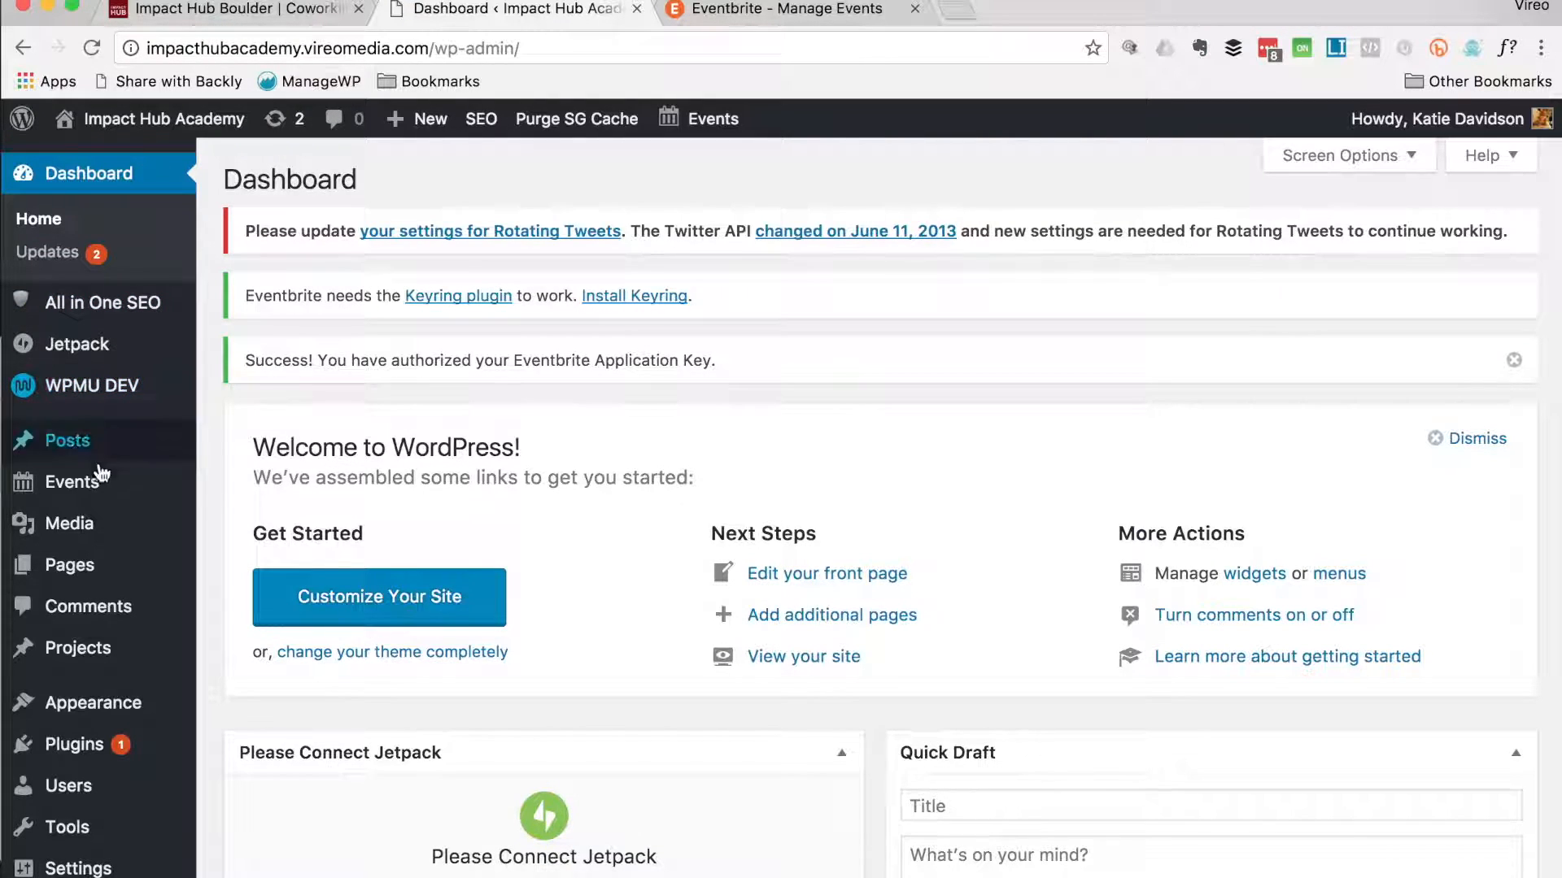
{"action": "mouse_move", "coordinate": [112, 496]}
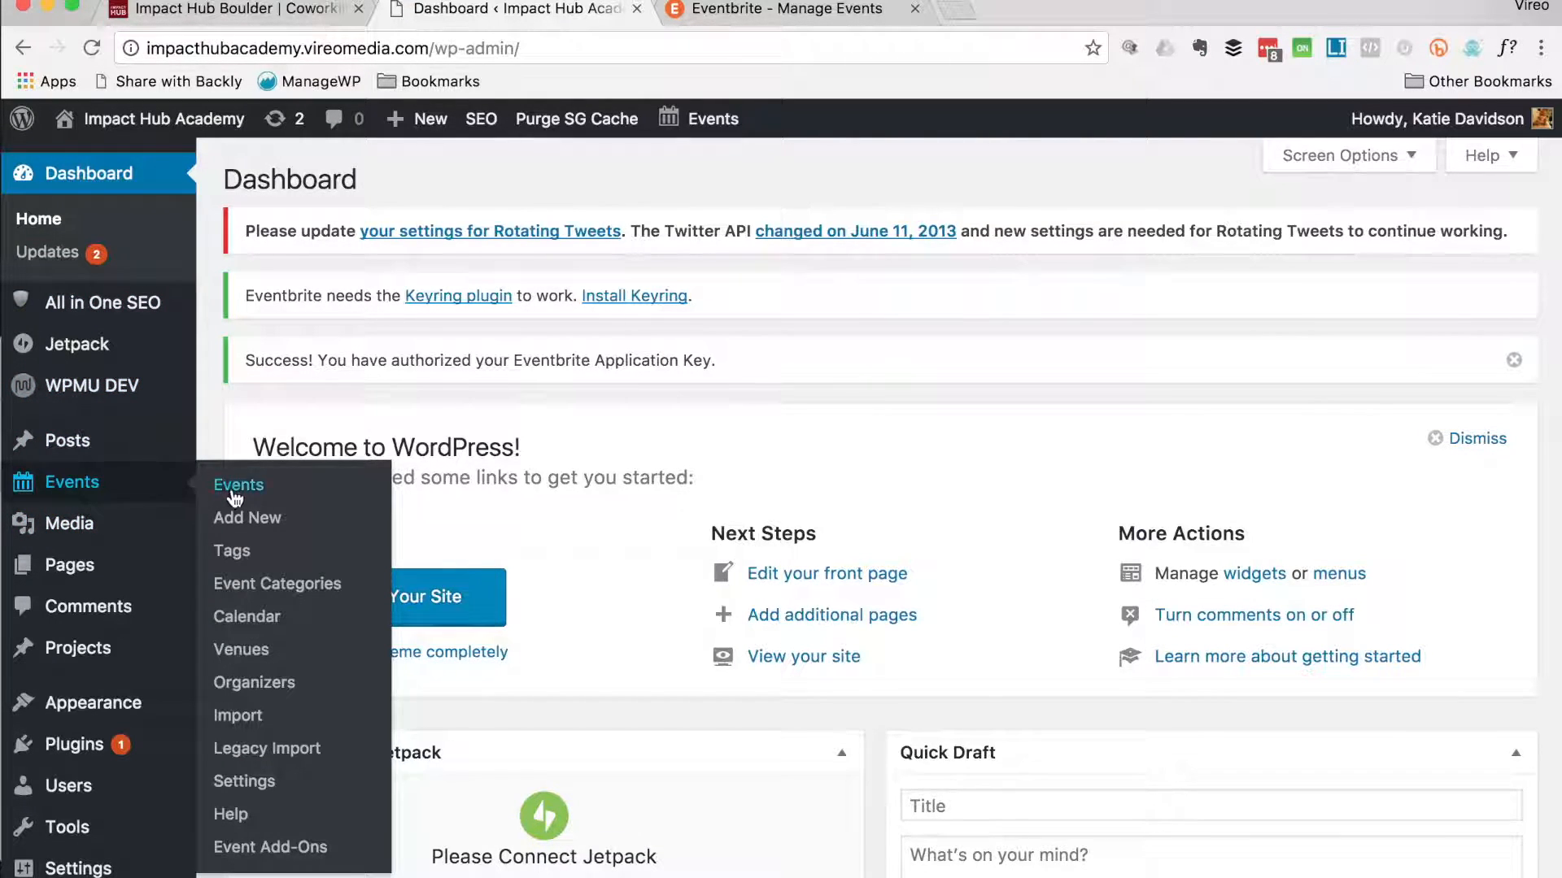
{"action": "left_click", "coordinate": [268, 532]}
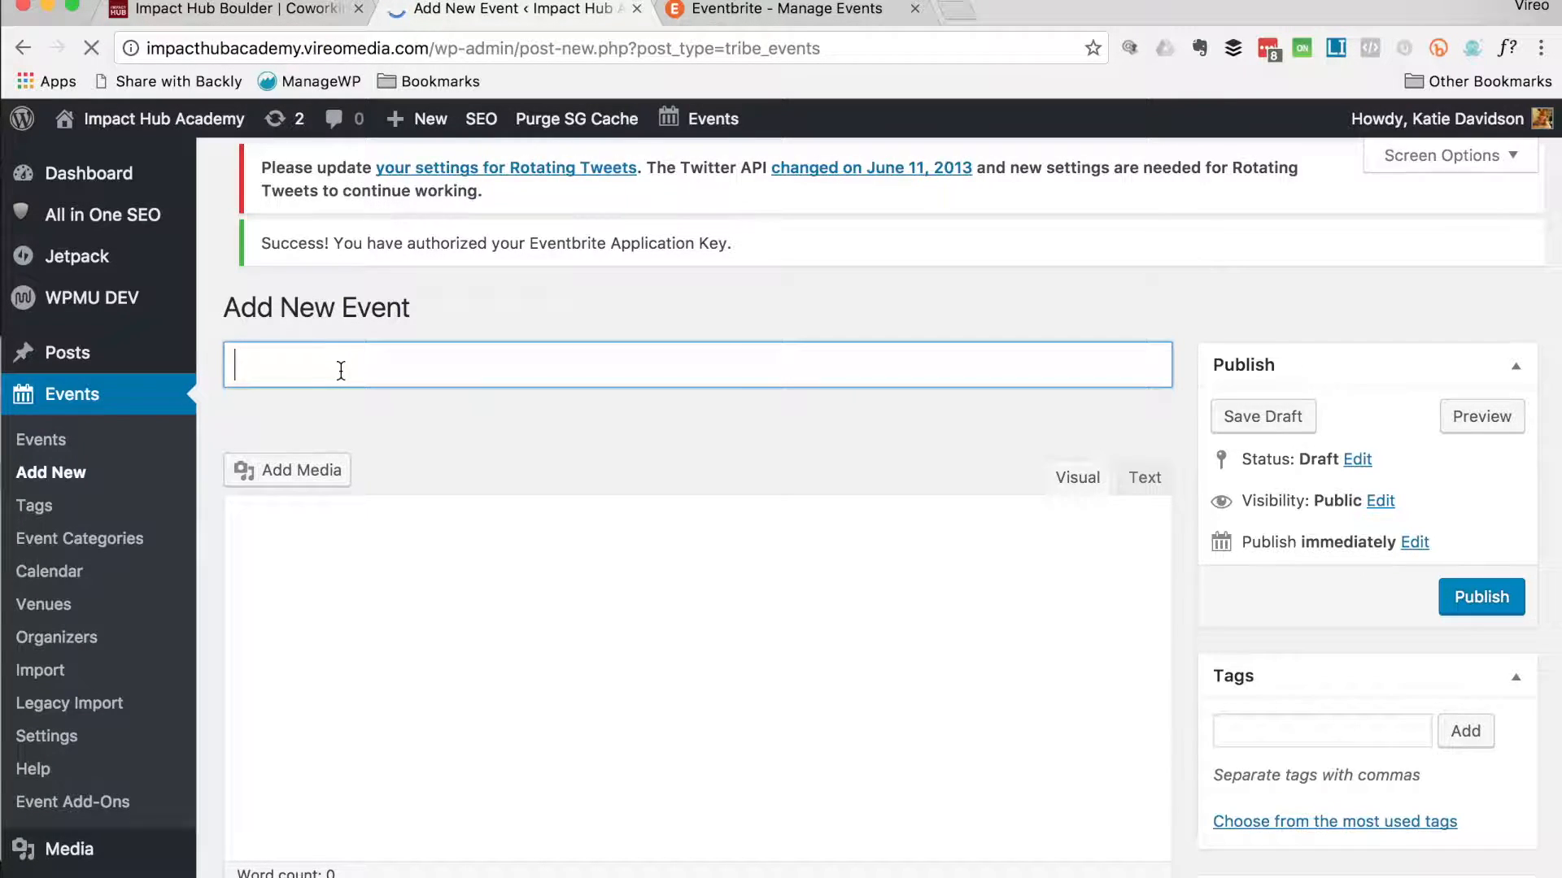
{"action": "type", "text": "Event Demo"}
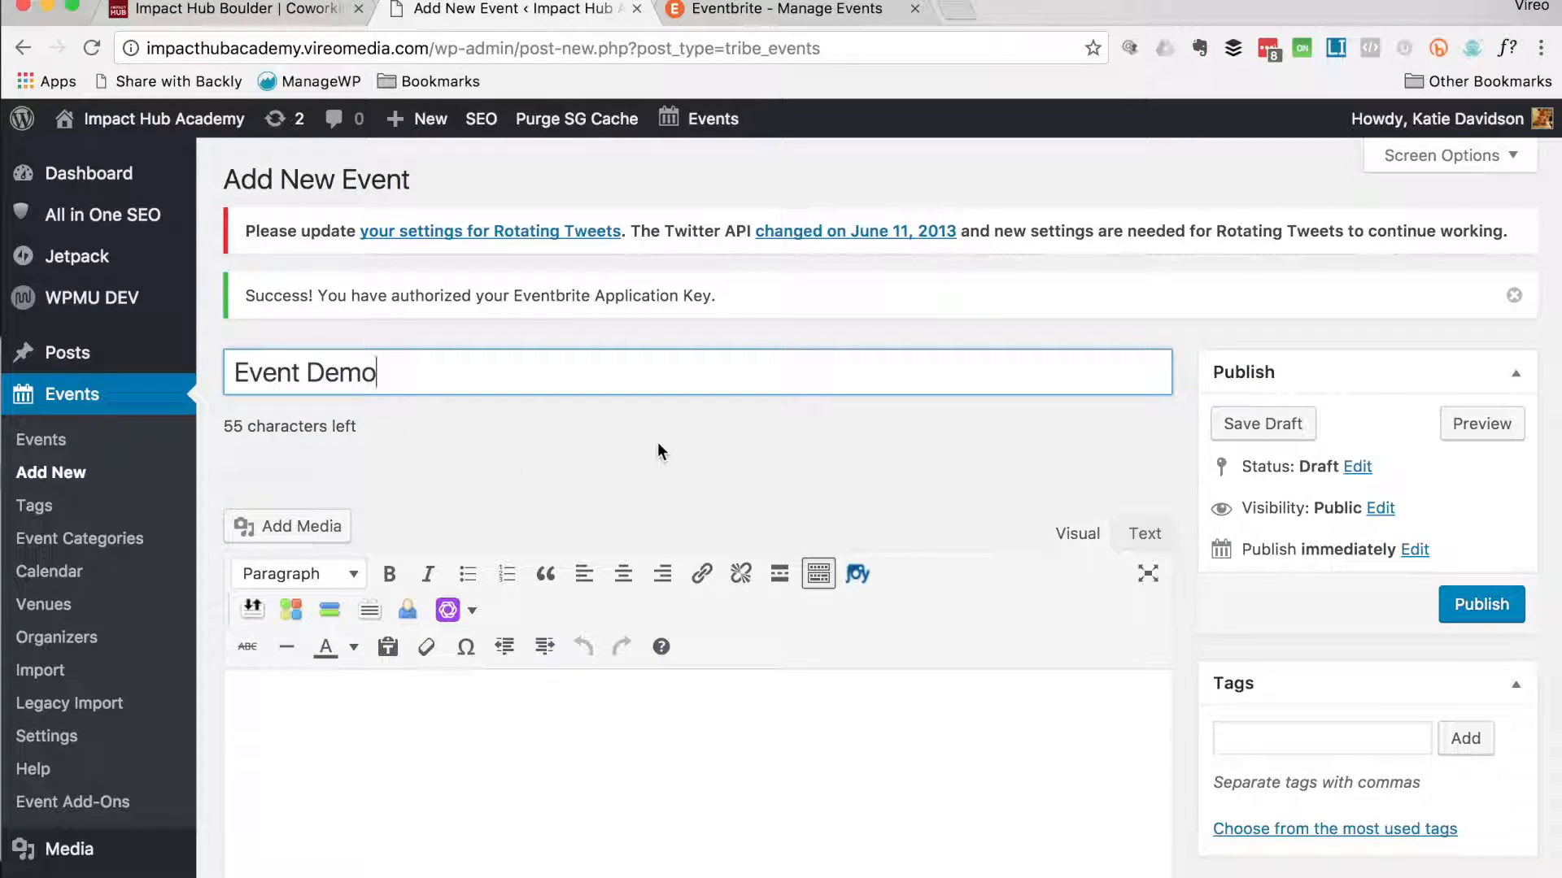
Step: Copy the body paragraphs from the Demo Post document in the Demo Post folder and paste them into the event description
{"action": "scroll", "coordinate": [666, 442], "scroll_direction": "down", "scroll_amount": 5}
{"action": "left_click", "coordinate": [666, 443]}
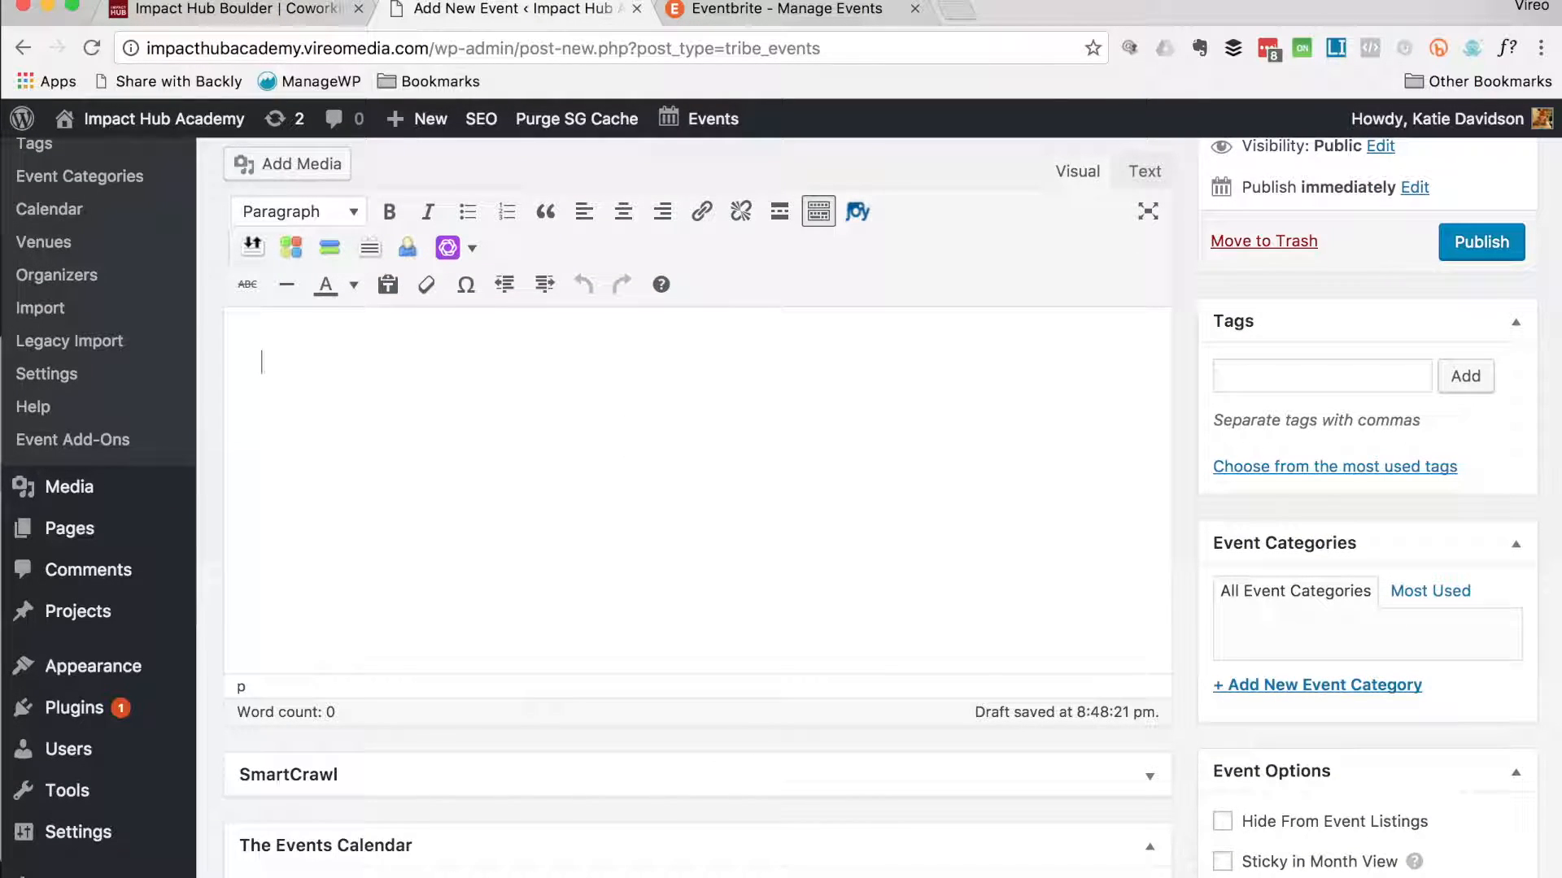
{"action": "left_click", "coordinate": [203, 875]}
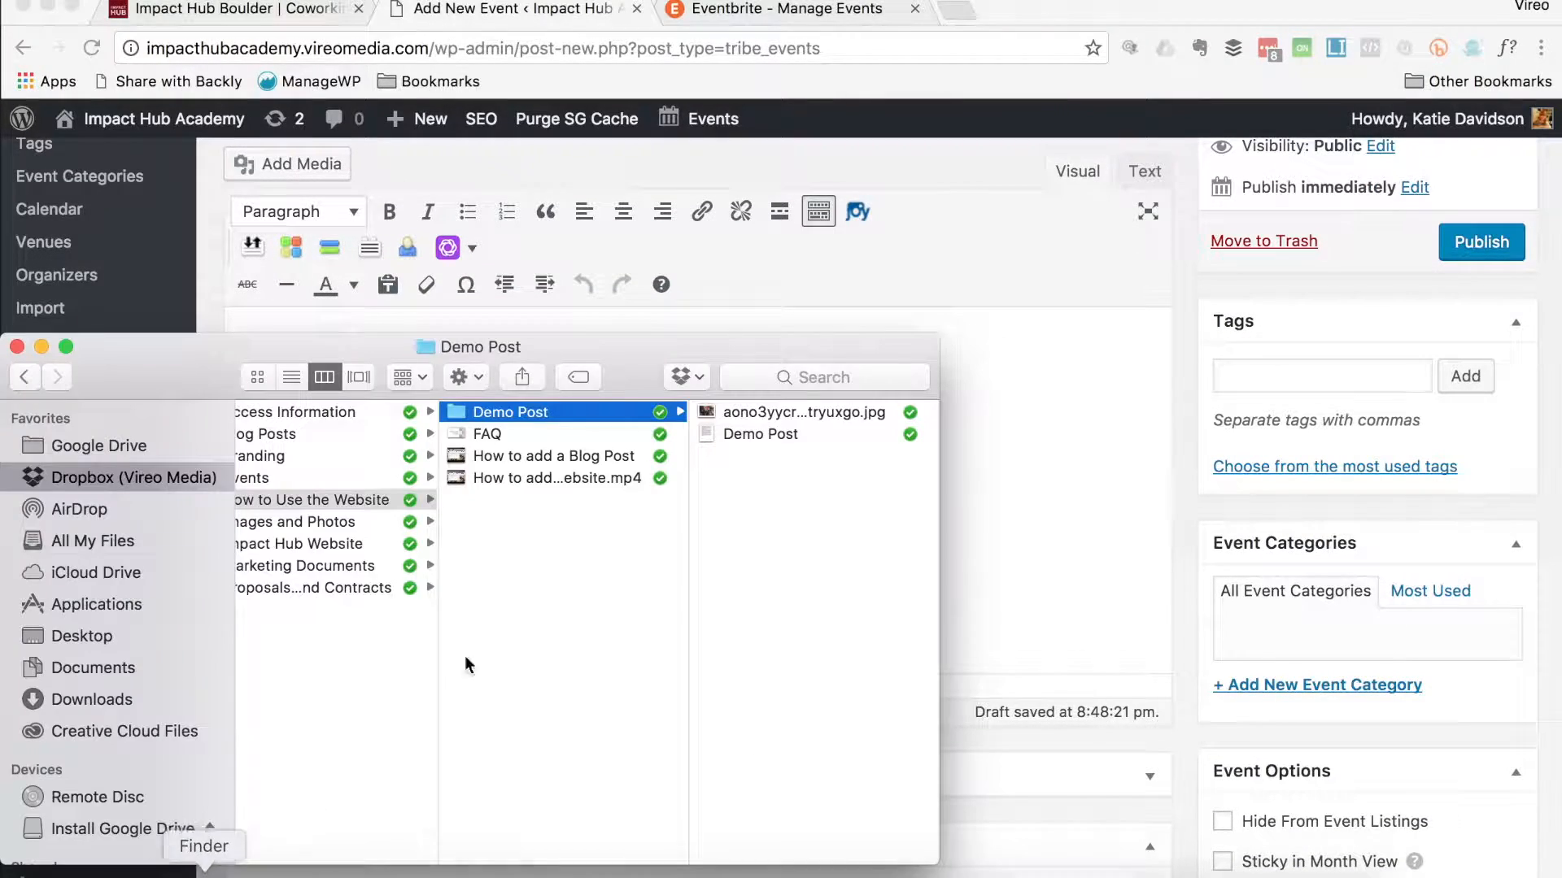
{"action": "double_click", "coordinate": [765, 433]}
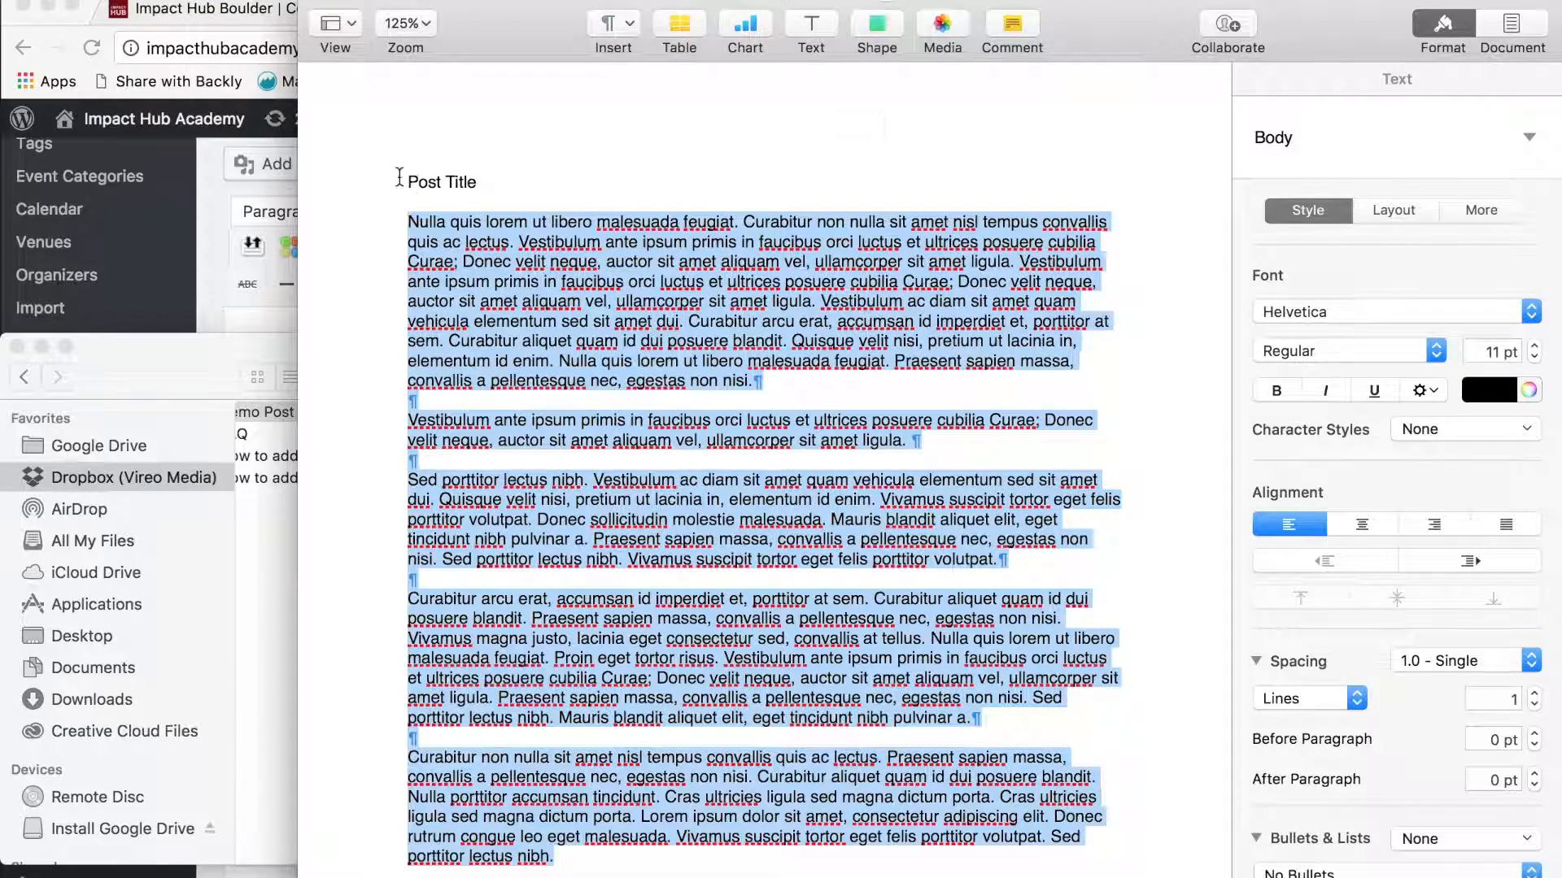
{"action": "left_click", "coordinate": [202, 261]}
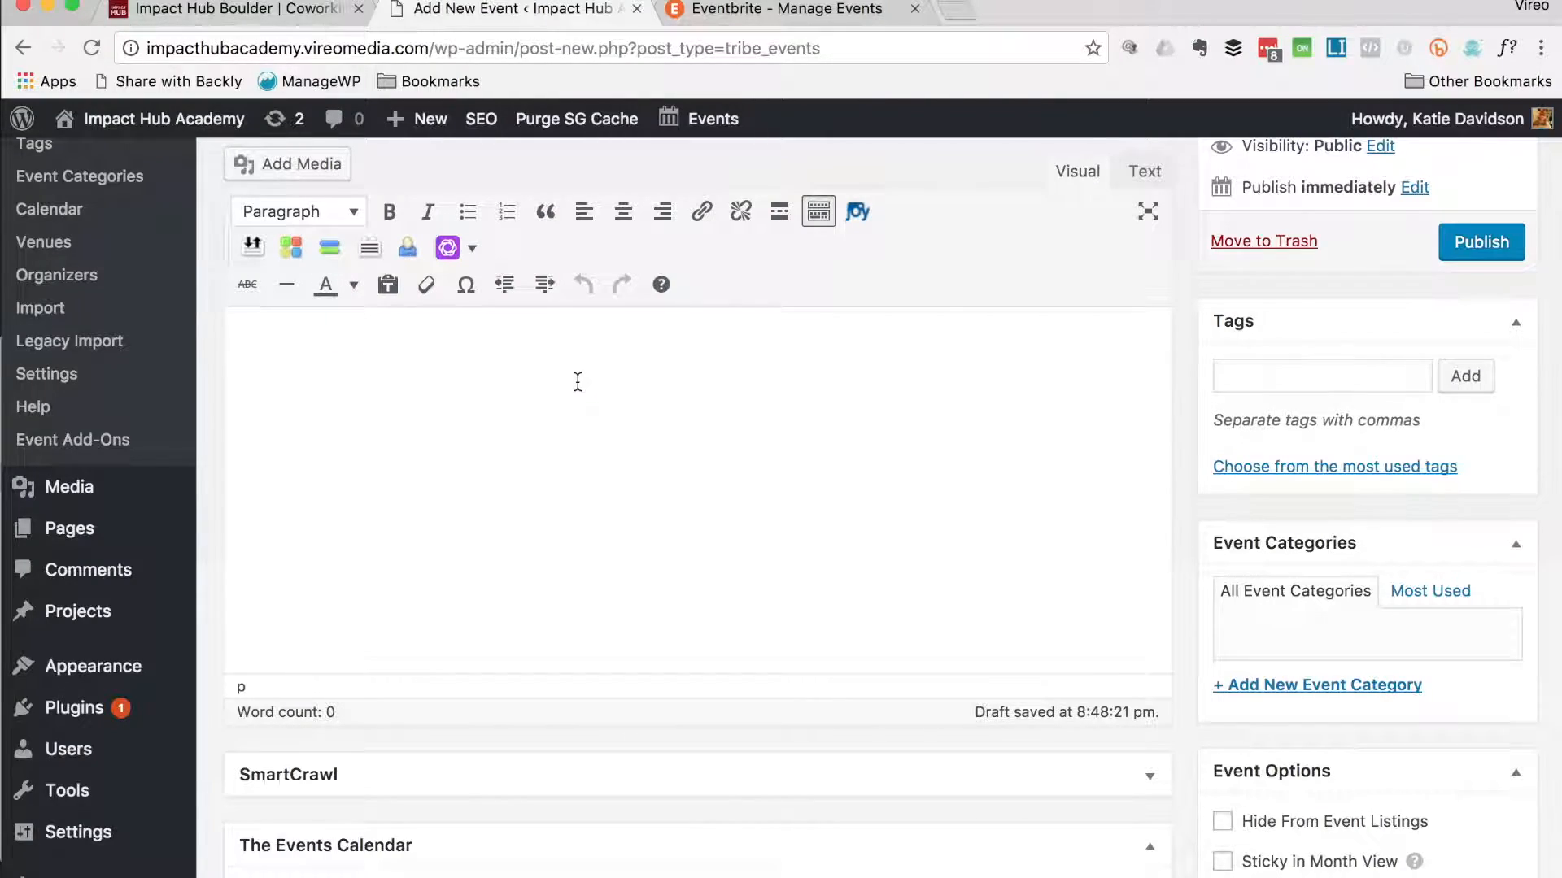
{"action": "key", "text": "super+v"}
Step: Format the description's "Vestibulum ante ipsum primis" paragraph as a blockquote
{"action": "scroll", "coordinate": [746, 426], "scroll_direction": "up", "scroll_amount": 5}
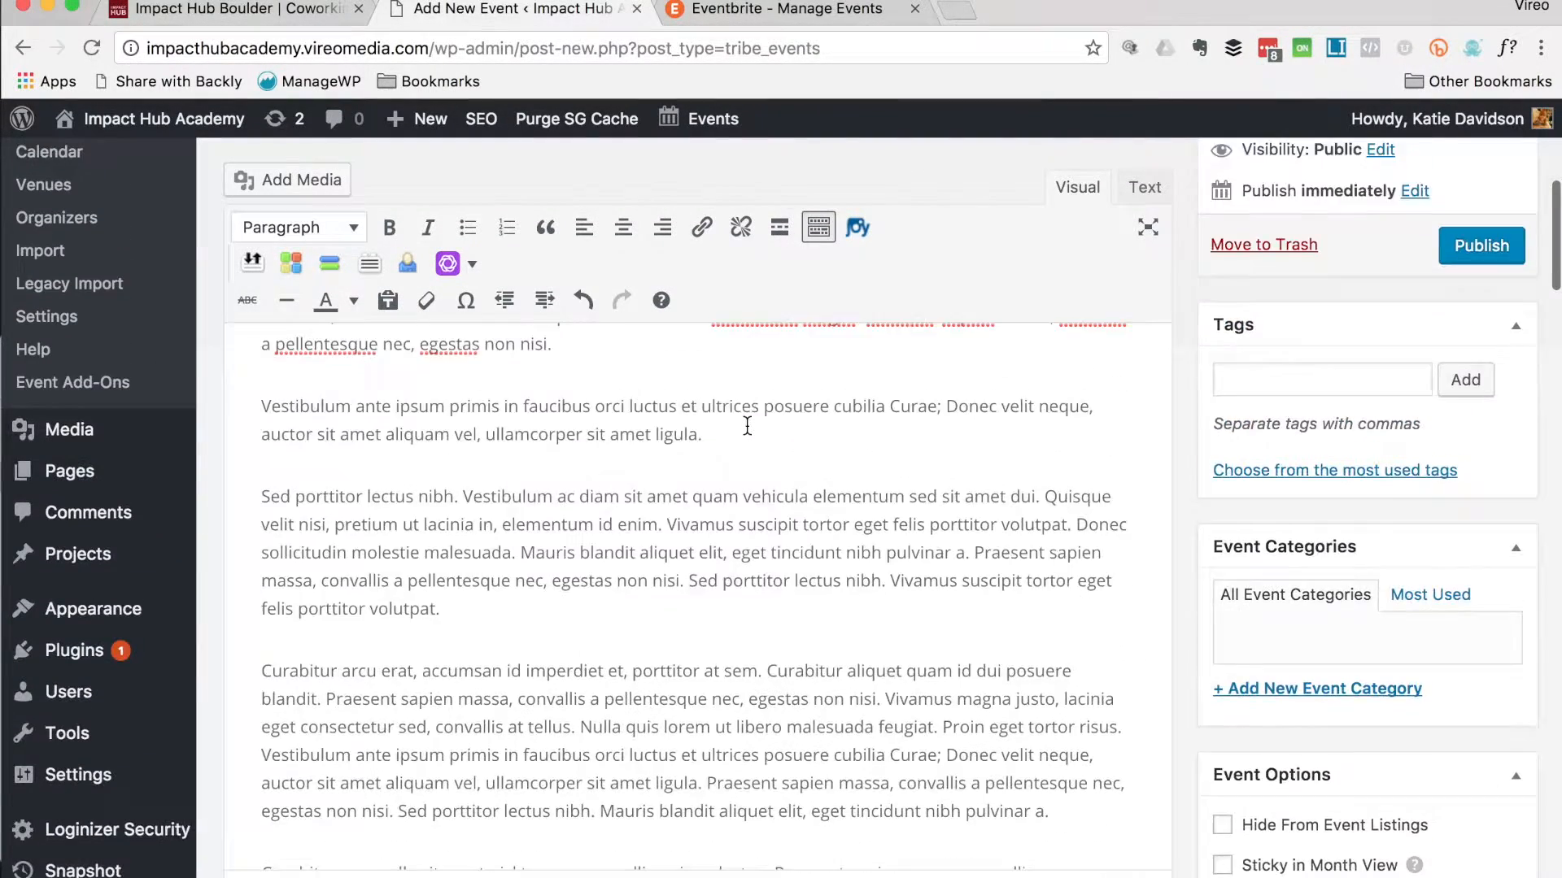
{"action": "left_click_drag", "start_coordinate": [738, 540], "coordinate": [261, 514]}
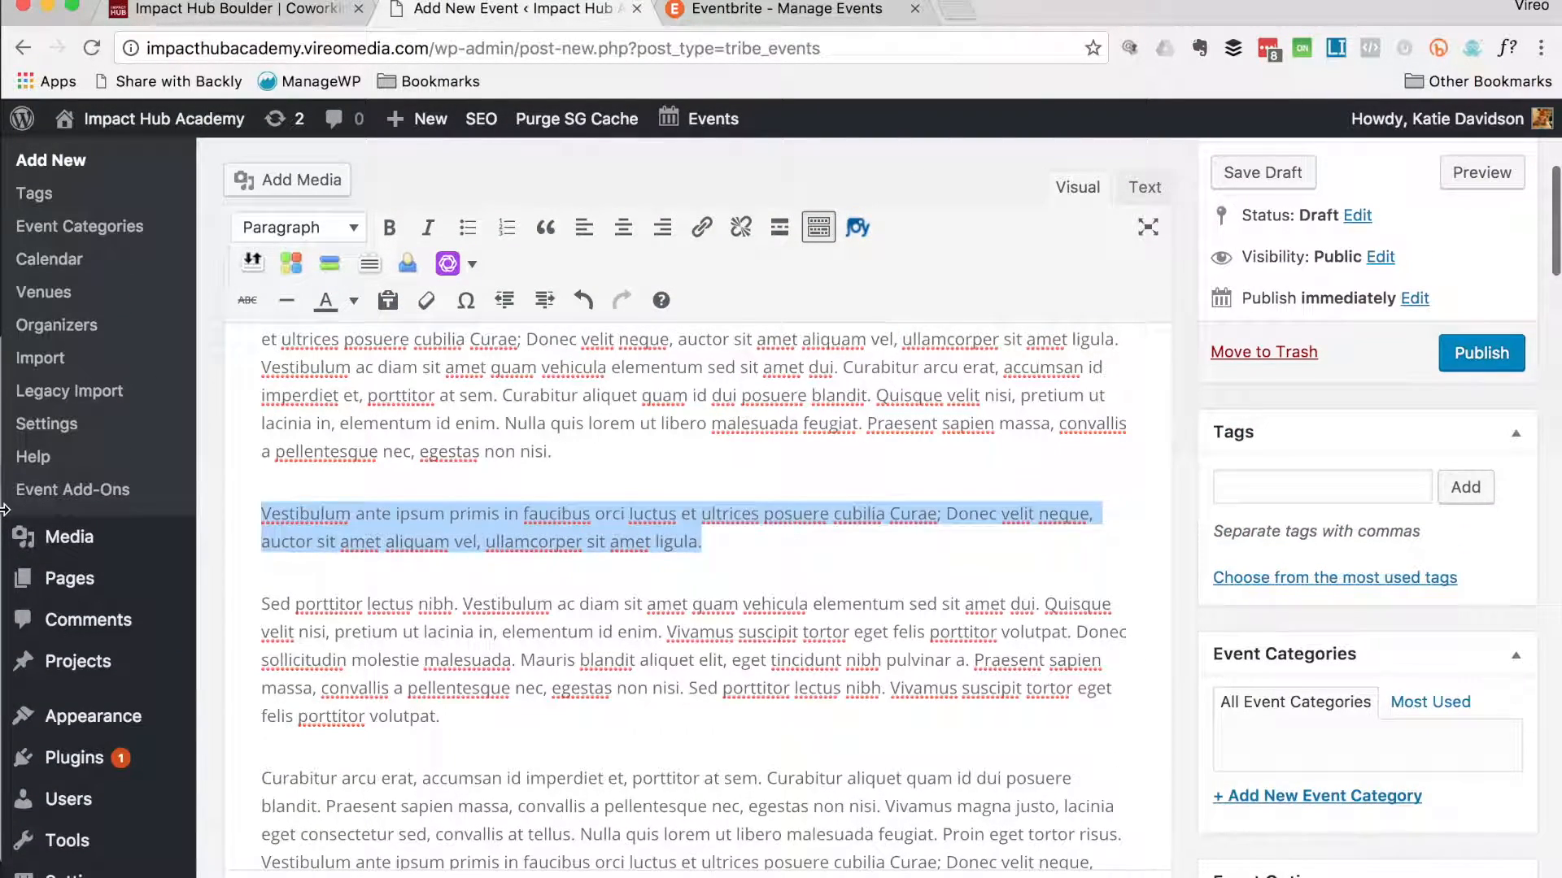
{"action": "left_click", "coordinate": [545, 230]}
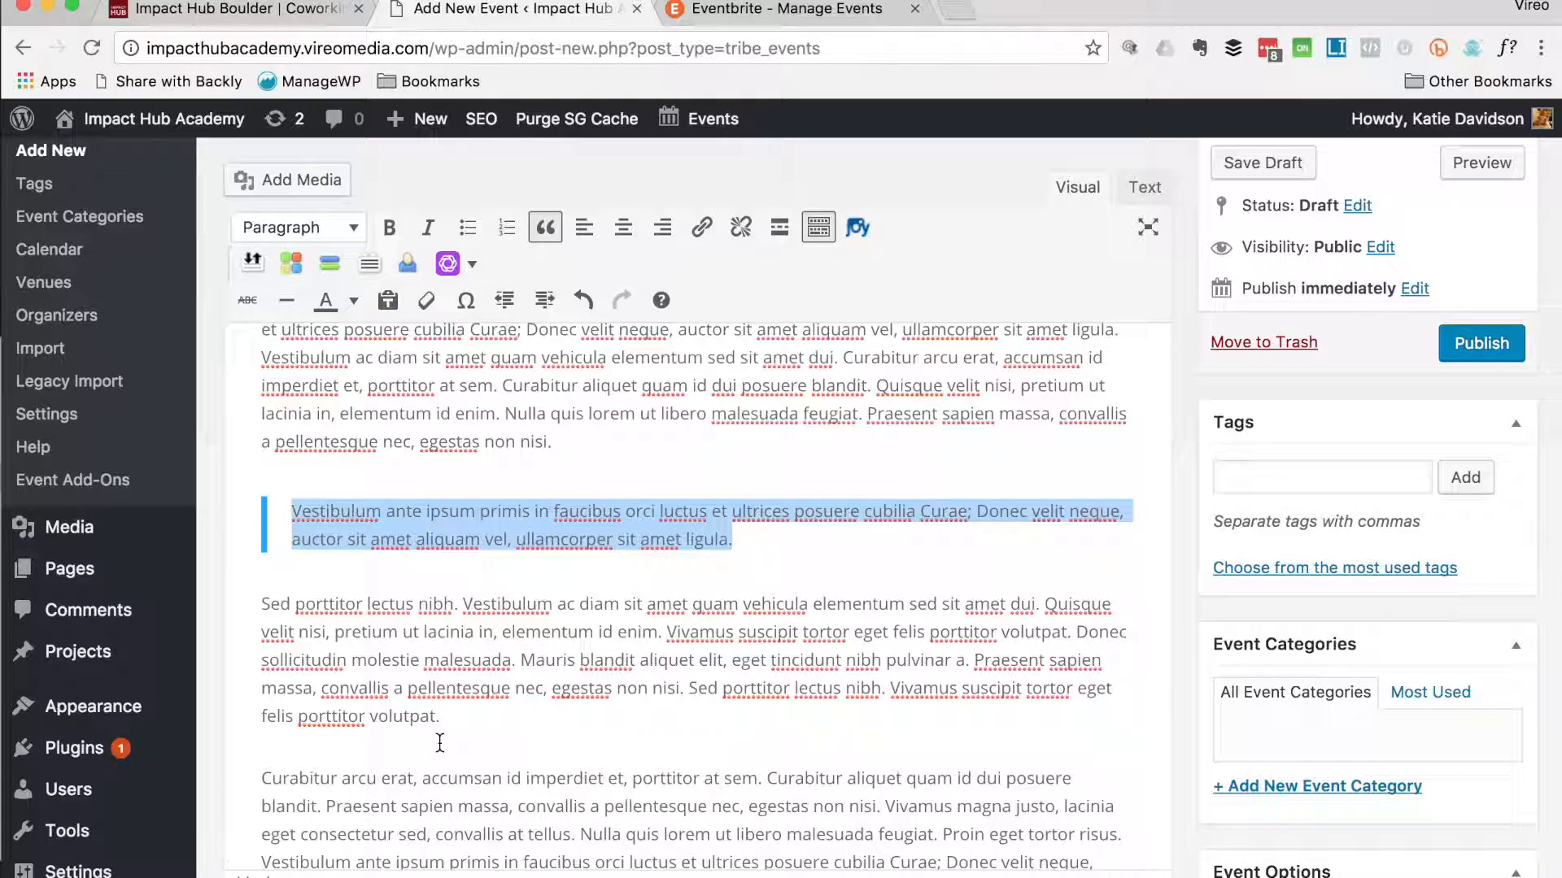
{"action": "left_click_drag", "start_coordinate": [439, 719], "coordinate": [295, 716]}
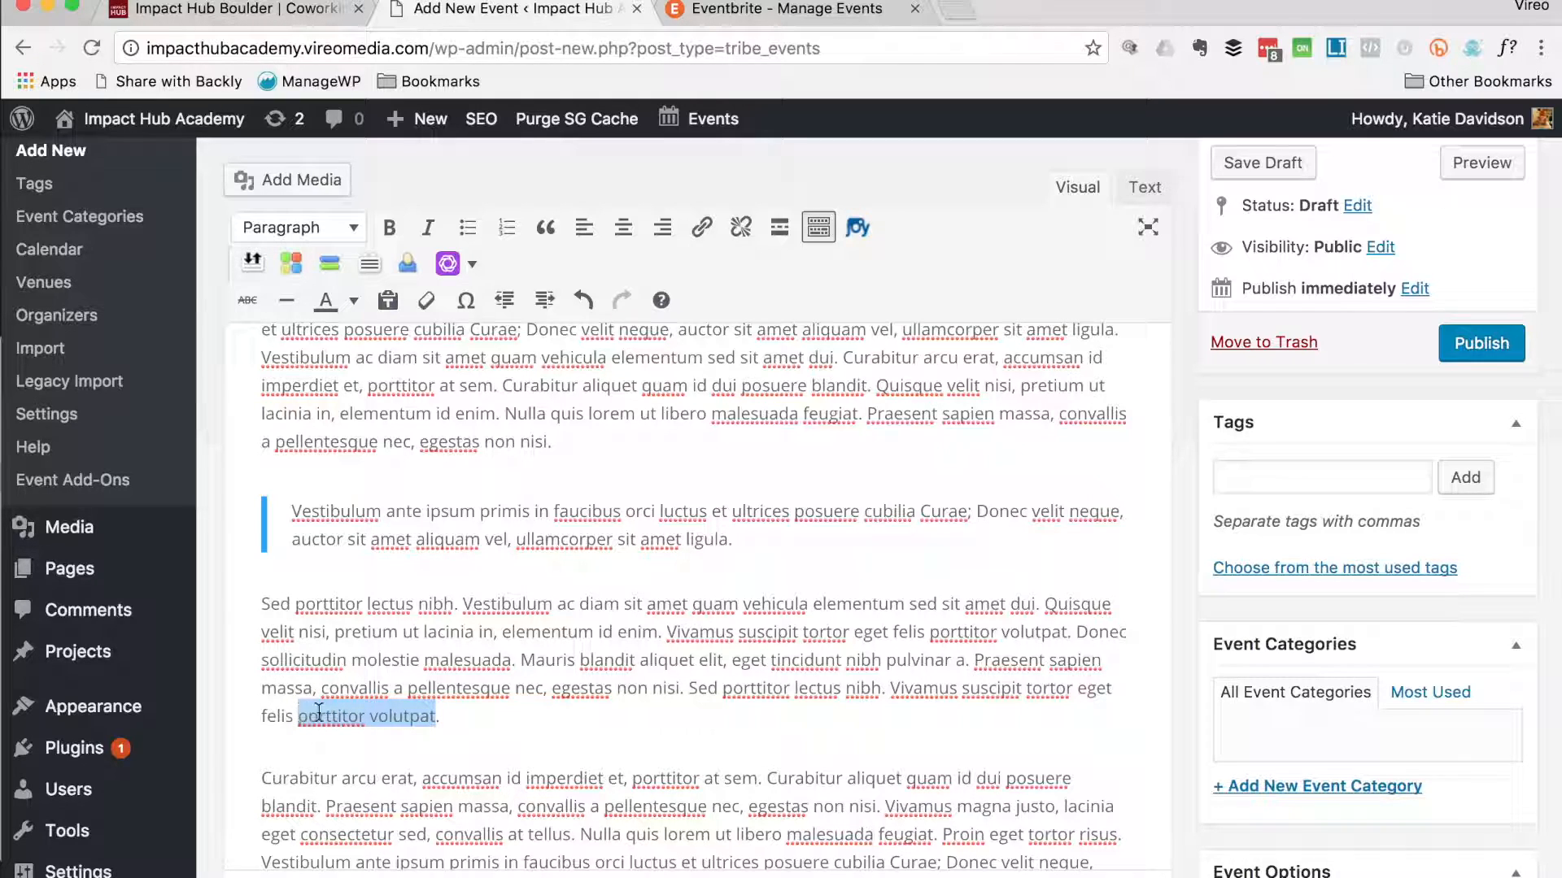
{"action": "left_click", "coordinate": [702, 229]}
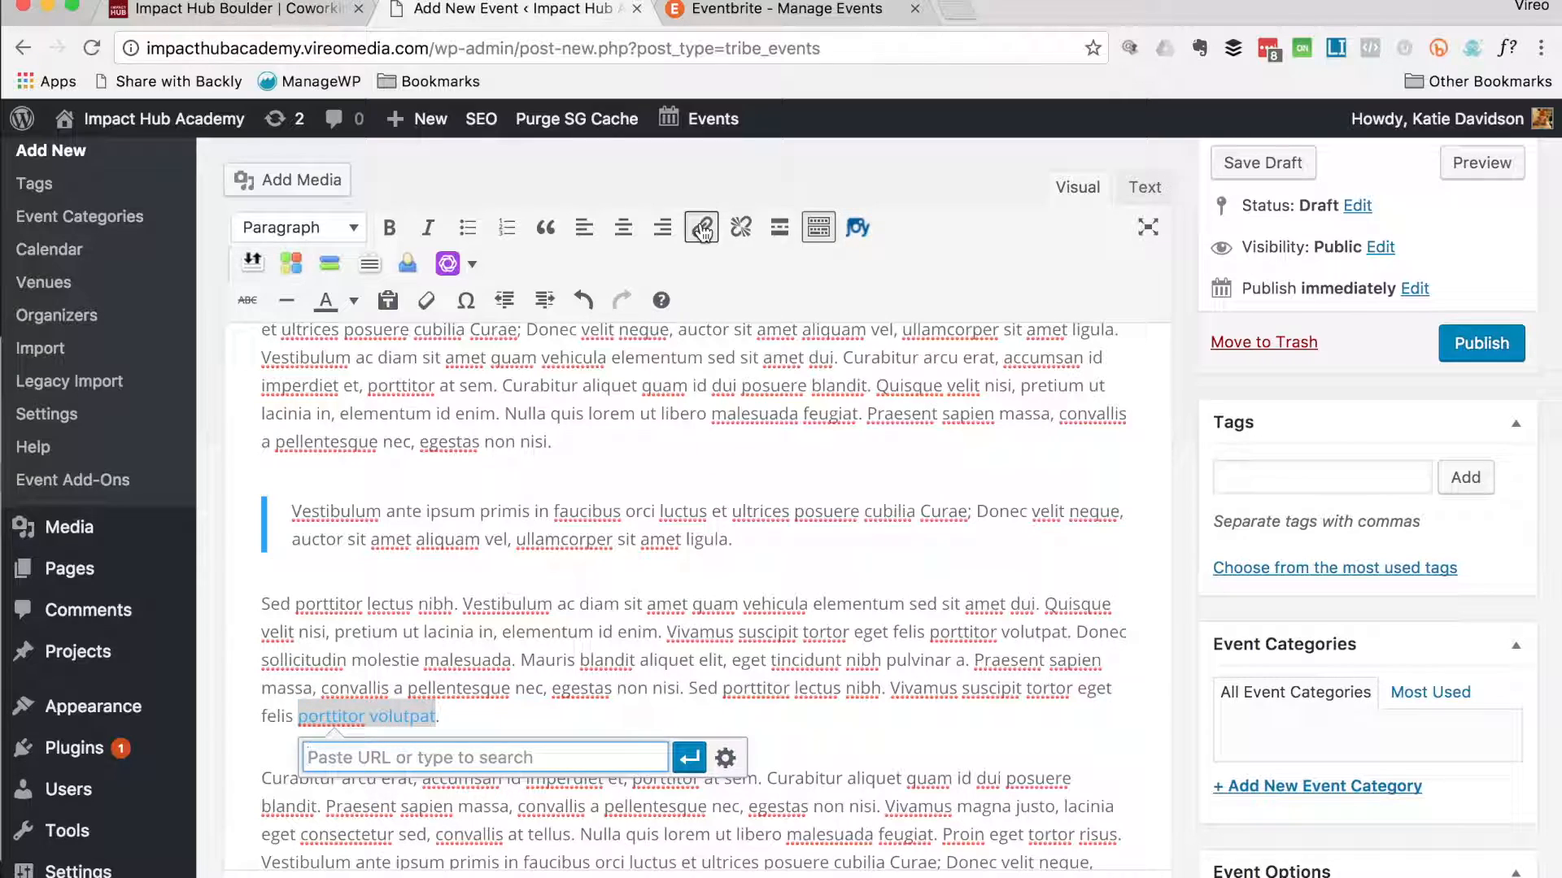
{"action": "left_click", "coordinate": [724, 758]}
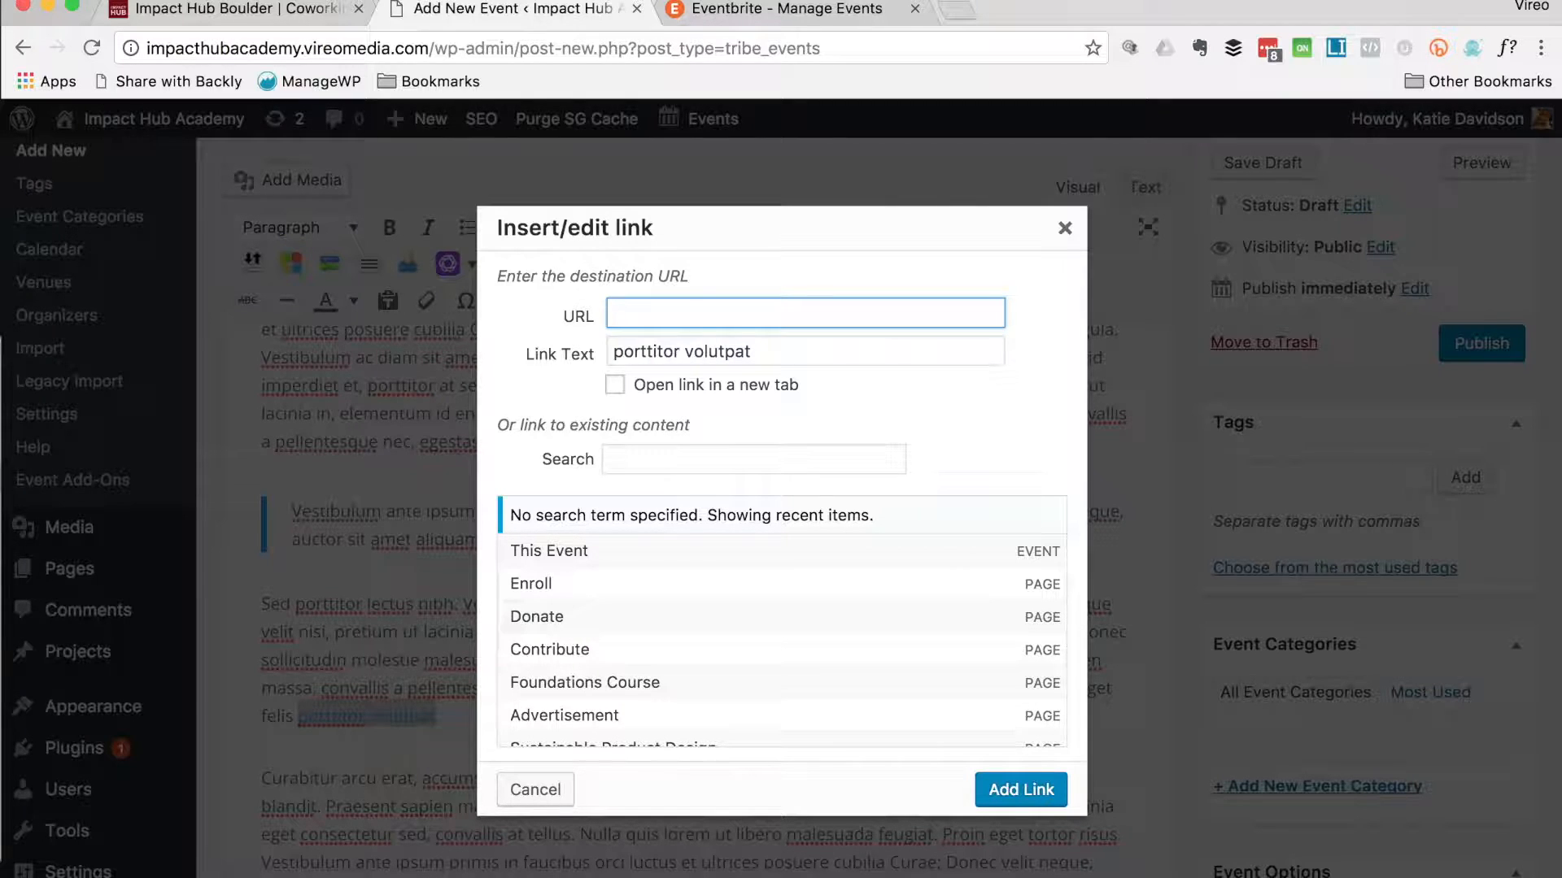
{"action": "left_click", "coordinate": [279, 18]}
{"action": "left_click", "coordinate": [295, 48]}
{"action": "key", "text": "ctrl+c"}
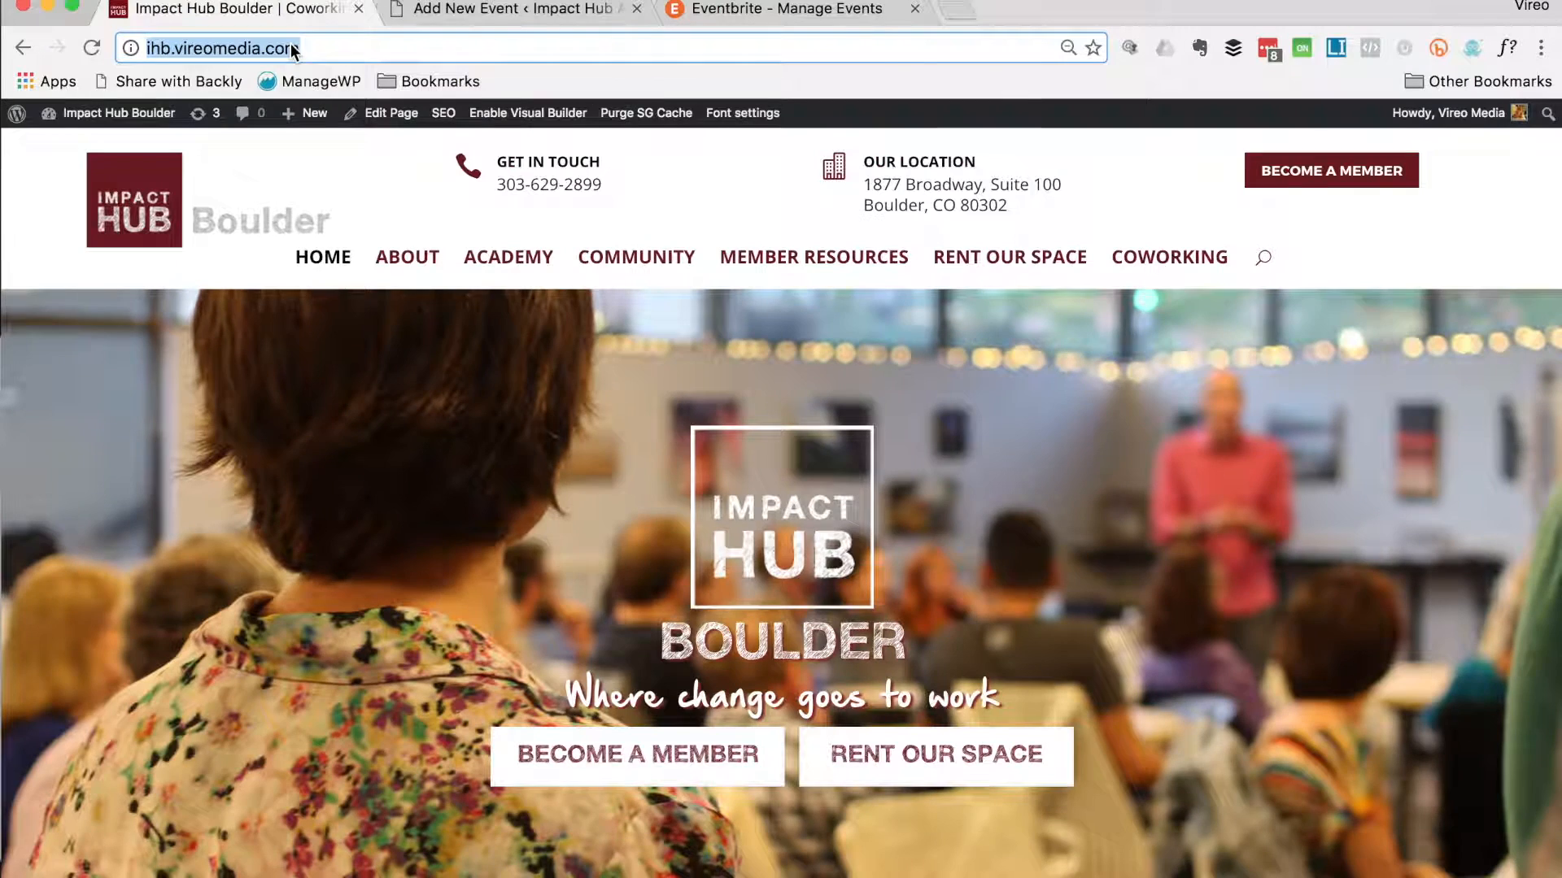
{"action": "left_click", "coordinate": [506, 8]}
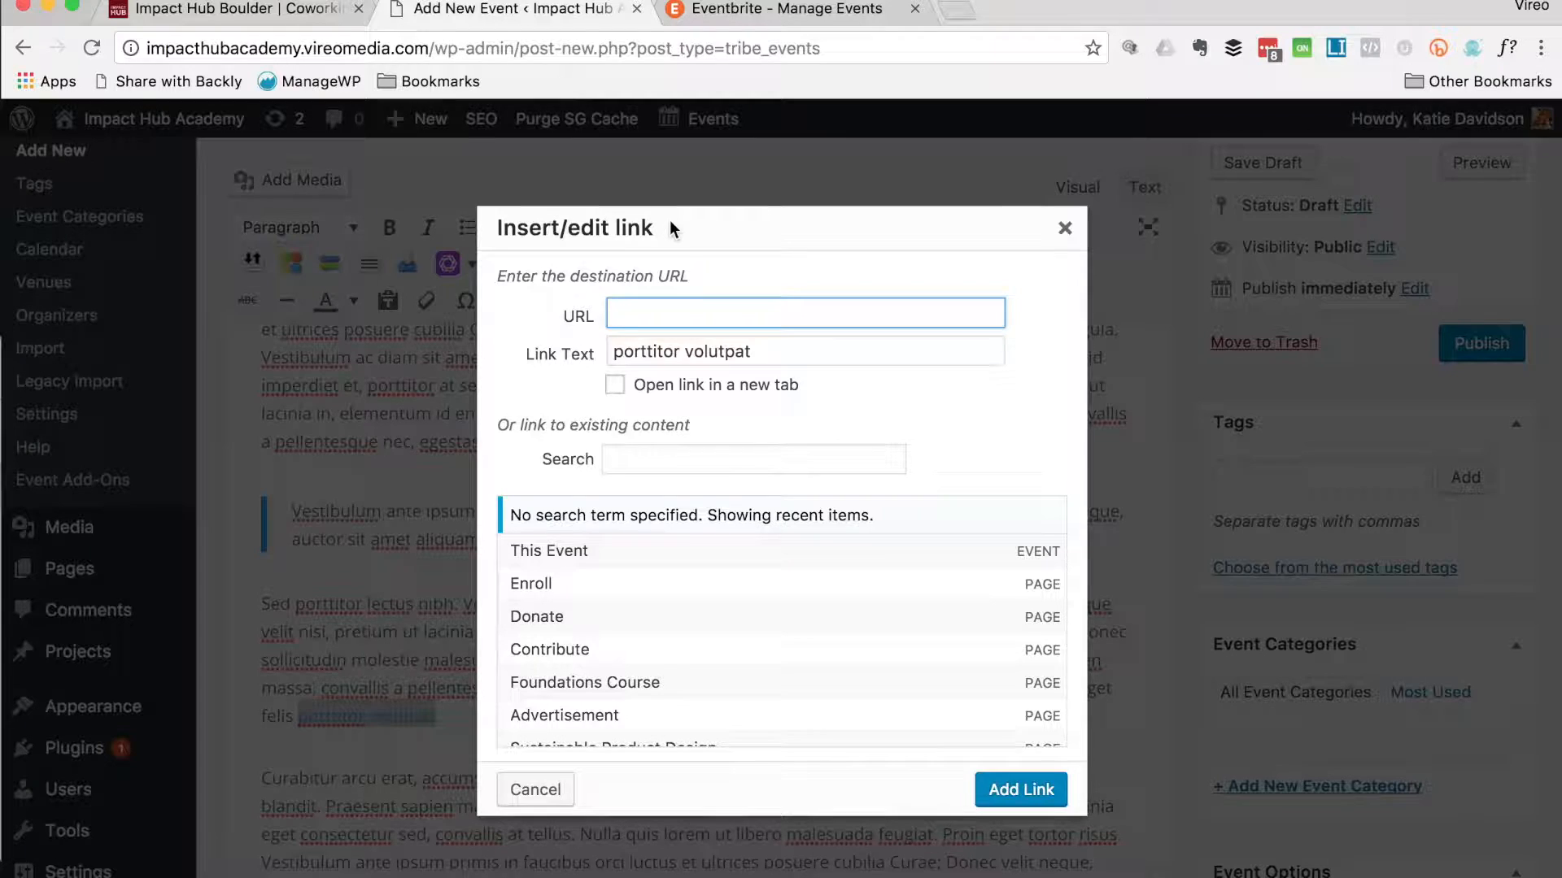
{"action": "key", "text": "ctrl+v"}
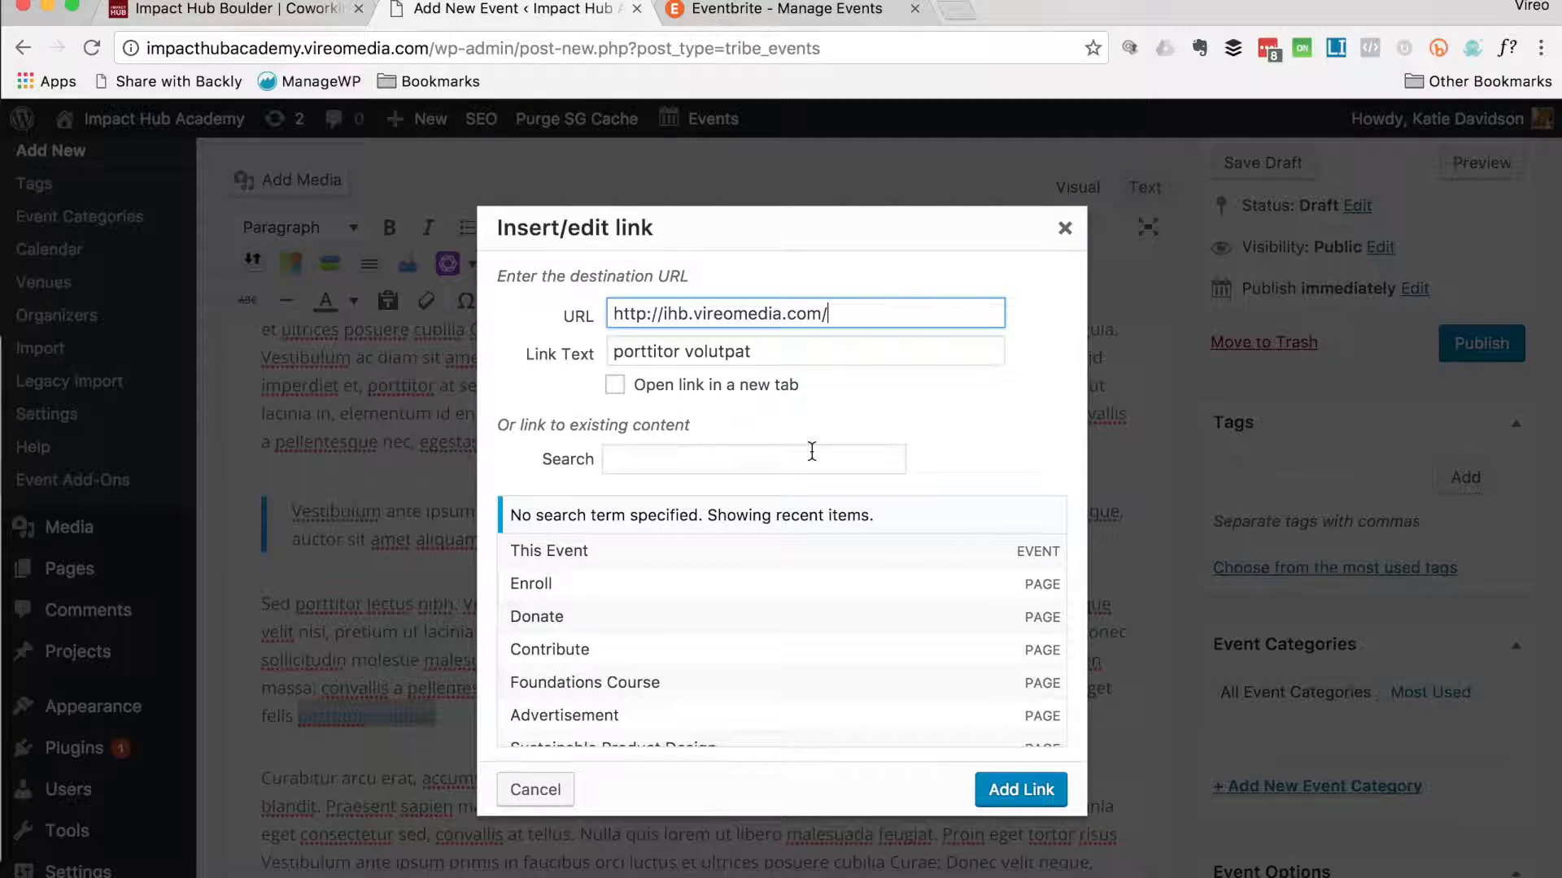
{"action": "left_click", "coordinate": [614, 385]}
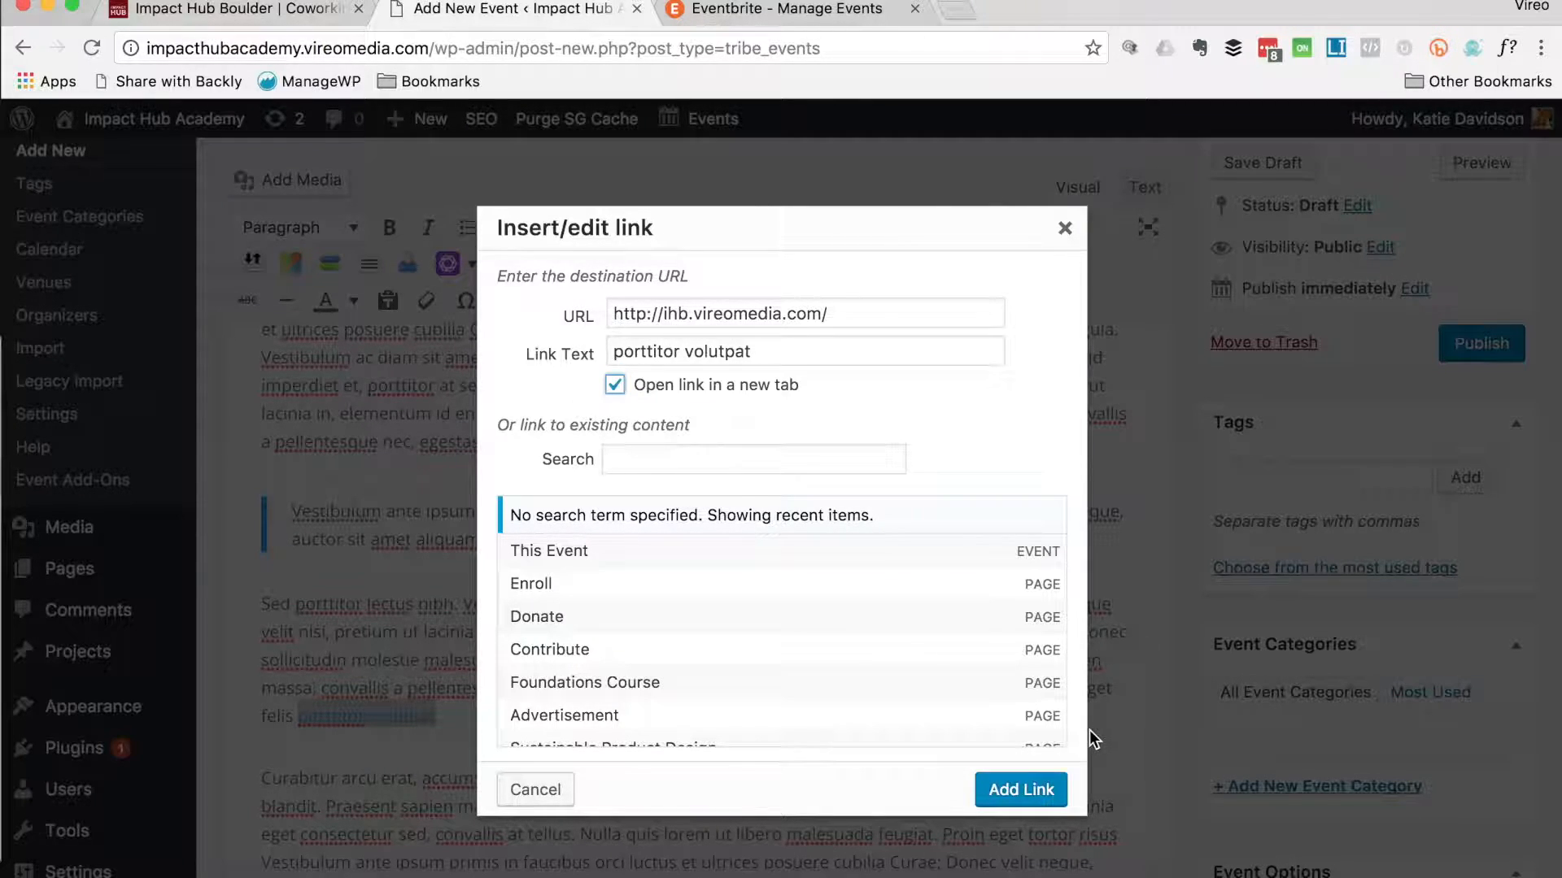
{"action": "left_click", "coordinate": [1022, 791]}
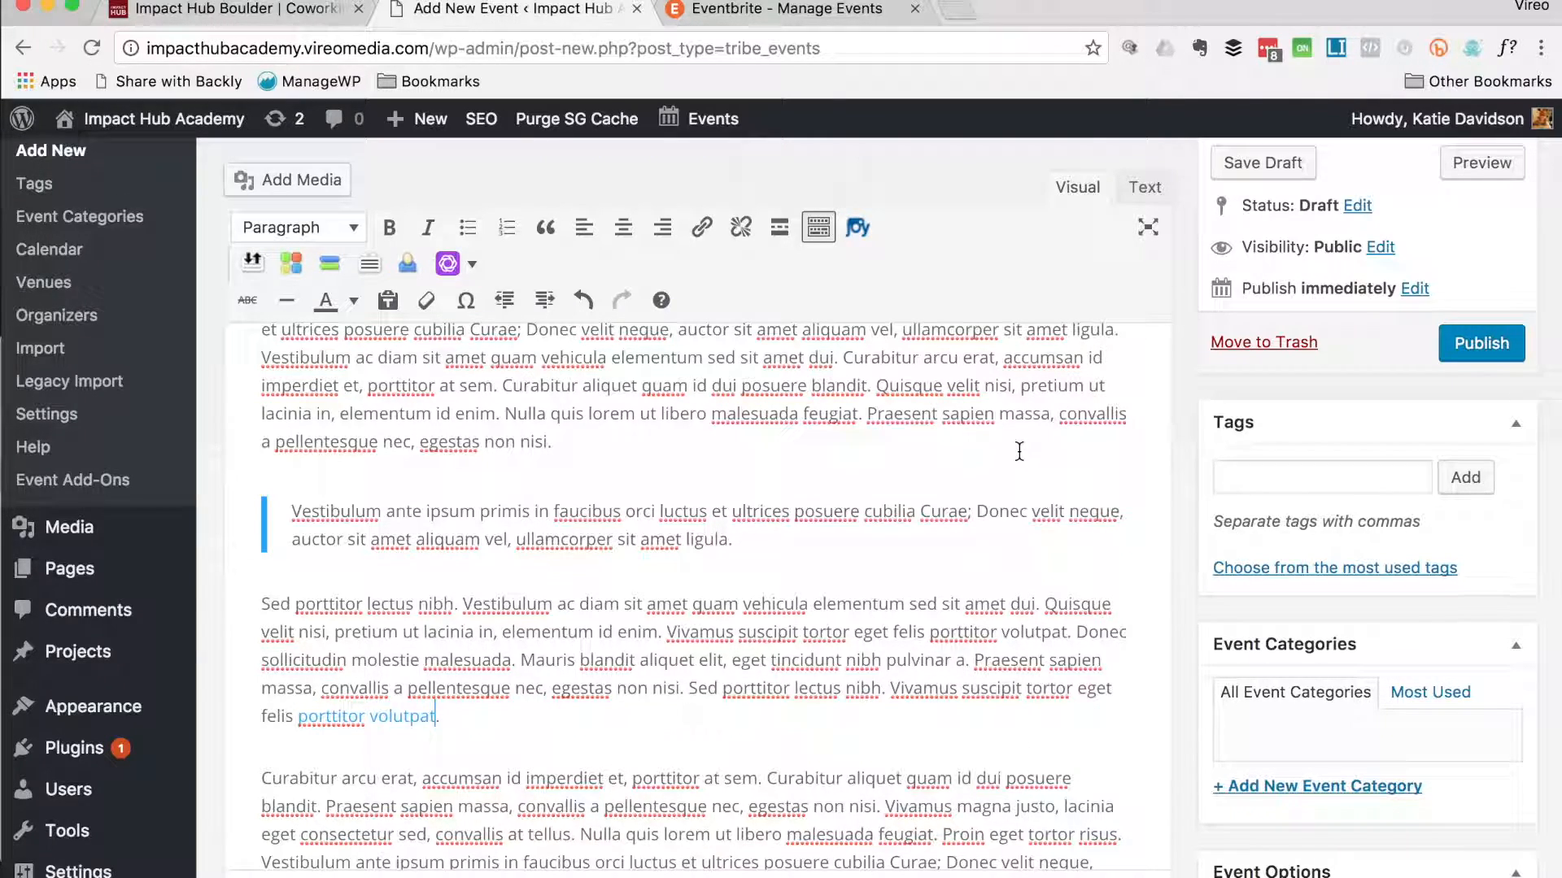
Step: Enable the Sticky in Month View and Feature Event options for the event
{"action": "scroll", "coordinate": [1020, 451], "scroll_direction": "down", "scroll_amount": 1}
{"action": "scroll", "coordinate": [1020, 451], "scroll_direction": "down", "scroll_amount": 5}
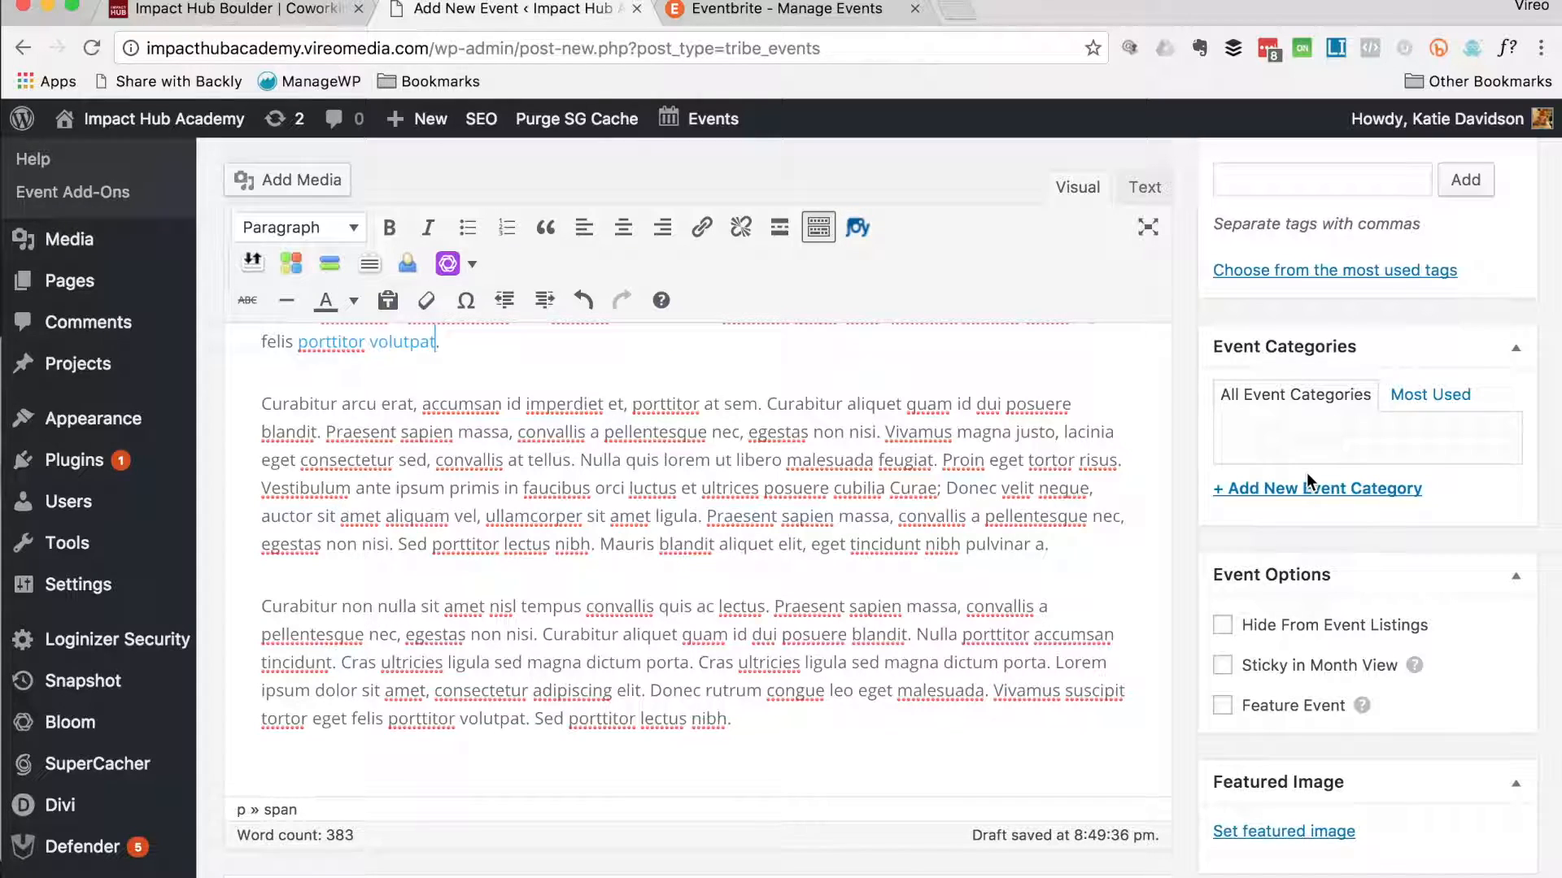
{"action": "left_click", "coordinate": [1223, 708]}
Step: Upload aono3yycr3dtptryuxgo.jpg from the Demo Post folder to the media library for use as the event's featured image
{"action": "scroll", "coordinate": [1271, 675], "scroll_direction": "down", "scroll_amount": 4}
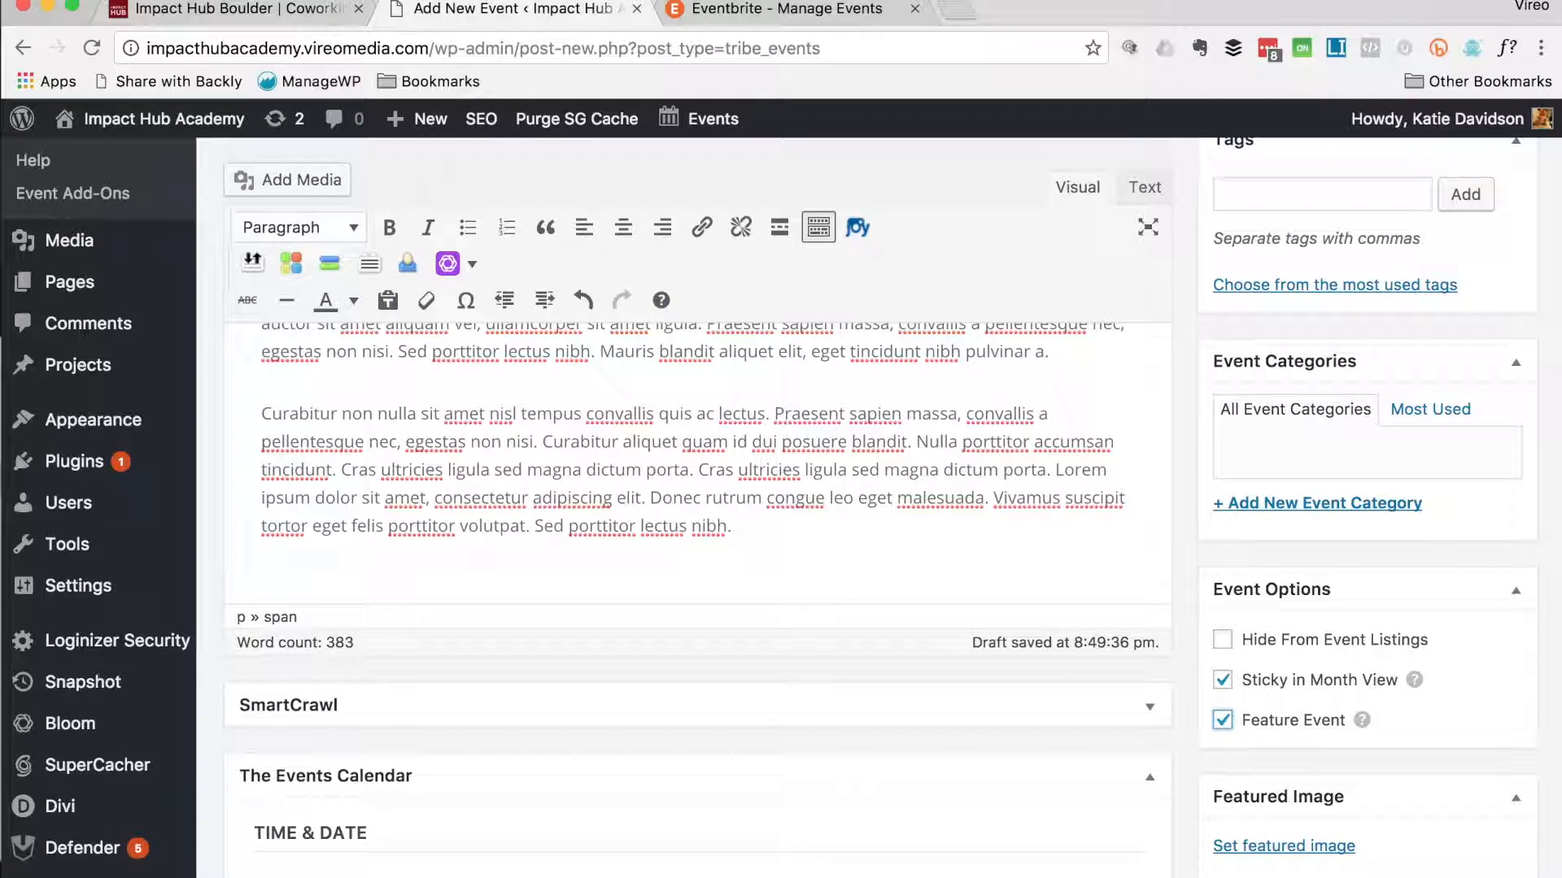
{"action": "left_click", "coordinate": [1306, 847]}
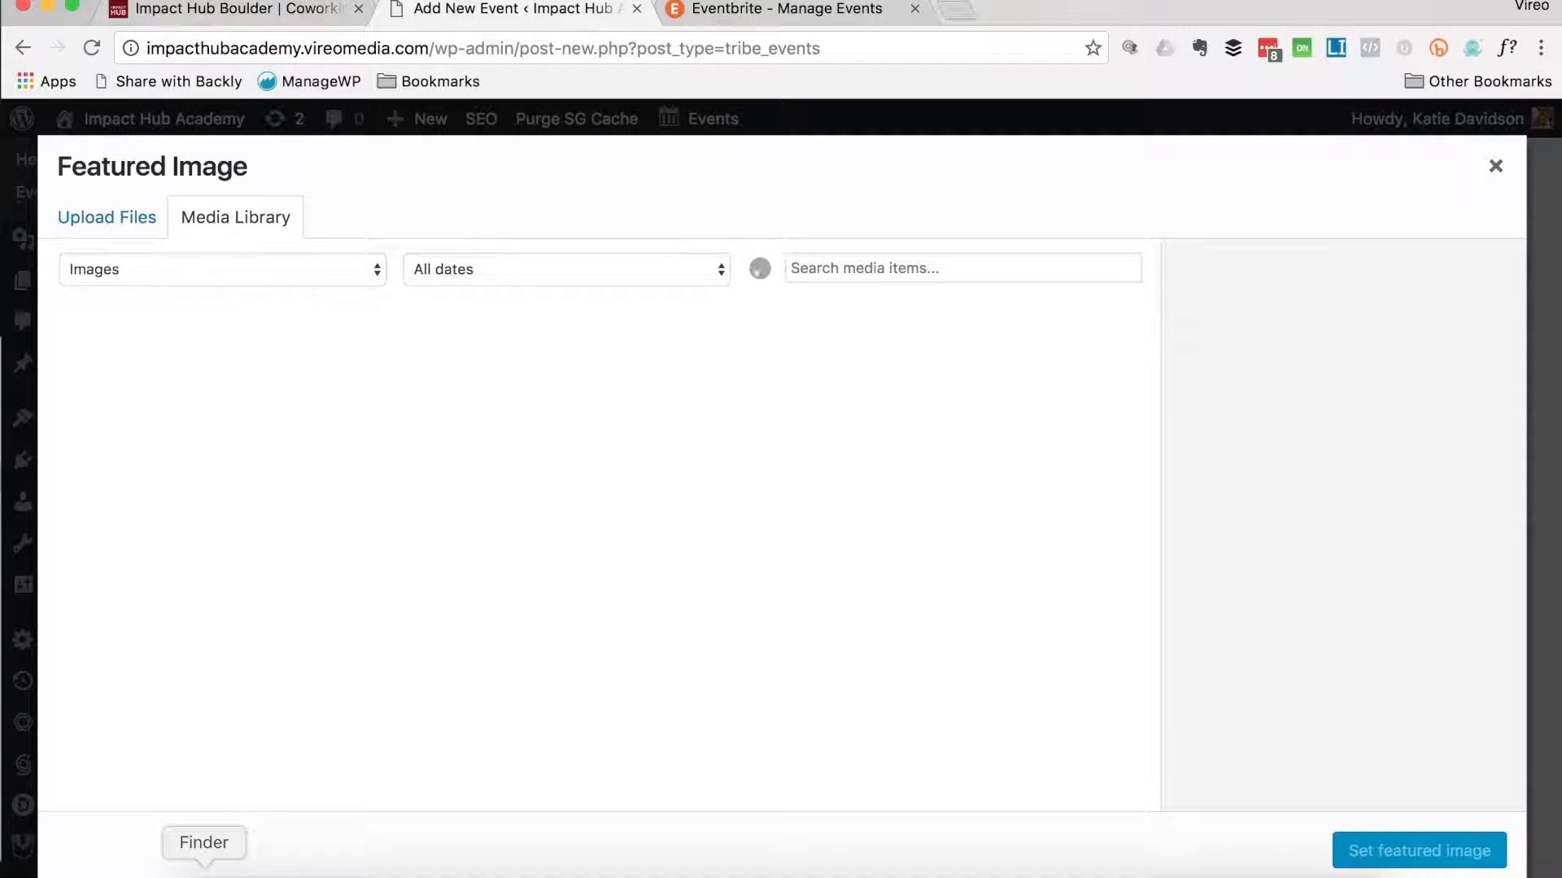
{"action": "left_click", "coordinate": [204, 873]}
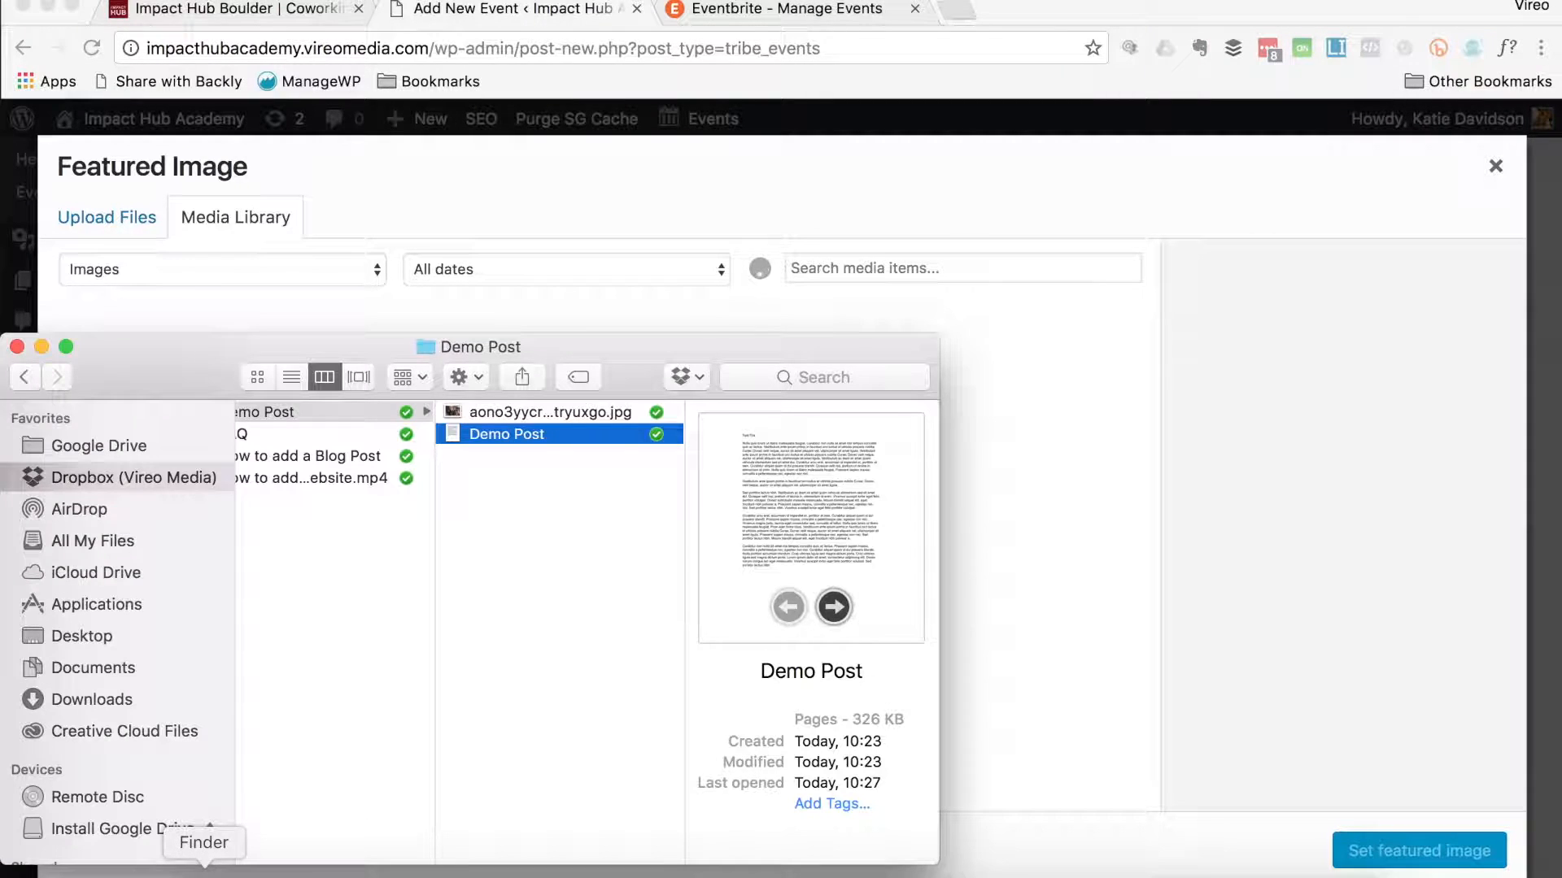
{"action": "left_click", "coordinate": [556, 410]}
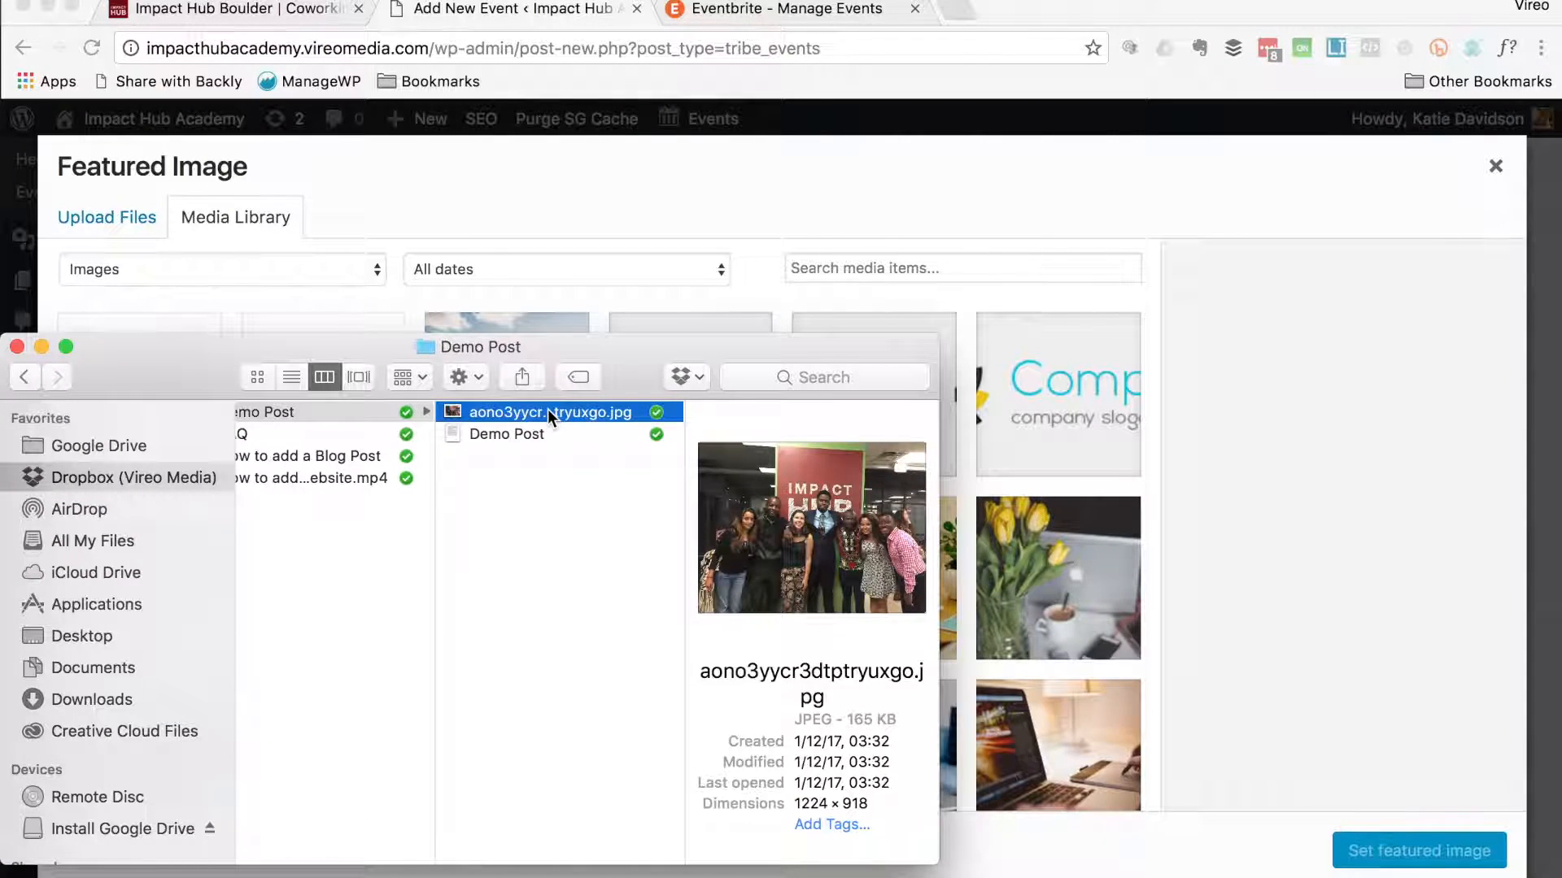
{"action": "left_click", "coordinate": [550, 410]}
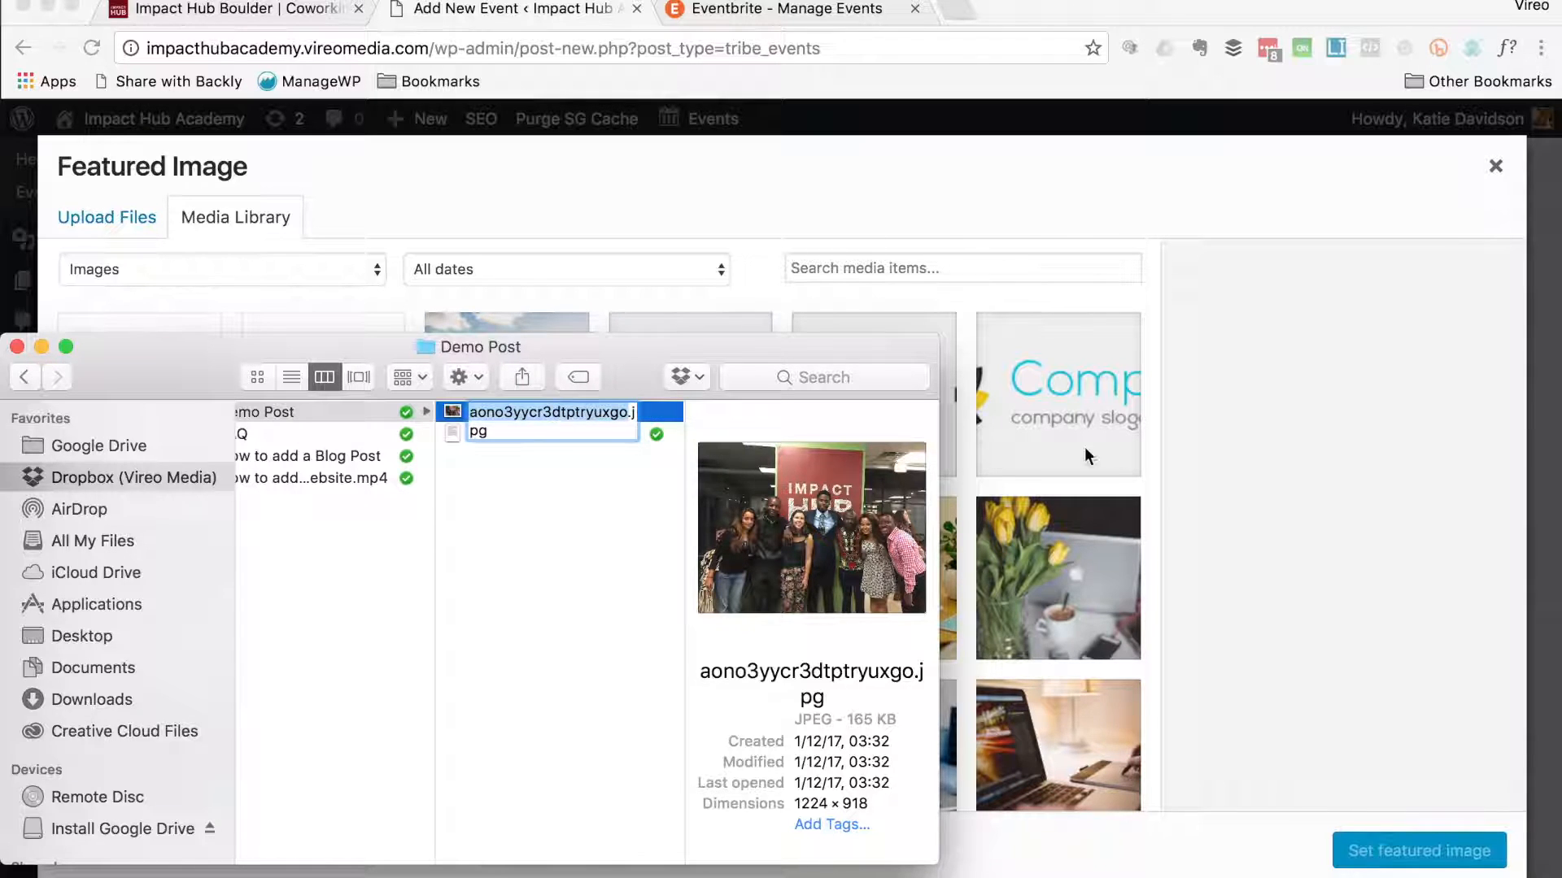
{"action": "left_click", "coordinate": [615, 571]}
{"action": "left_click_drag", "start_coordinate": [612, 413], "coordinate": [1004, 314]}
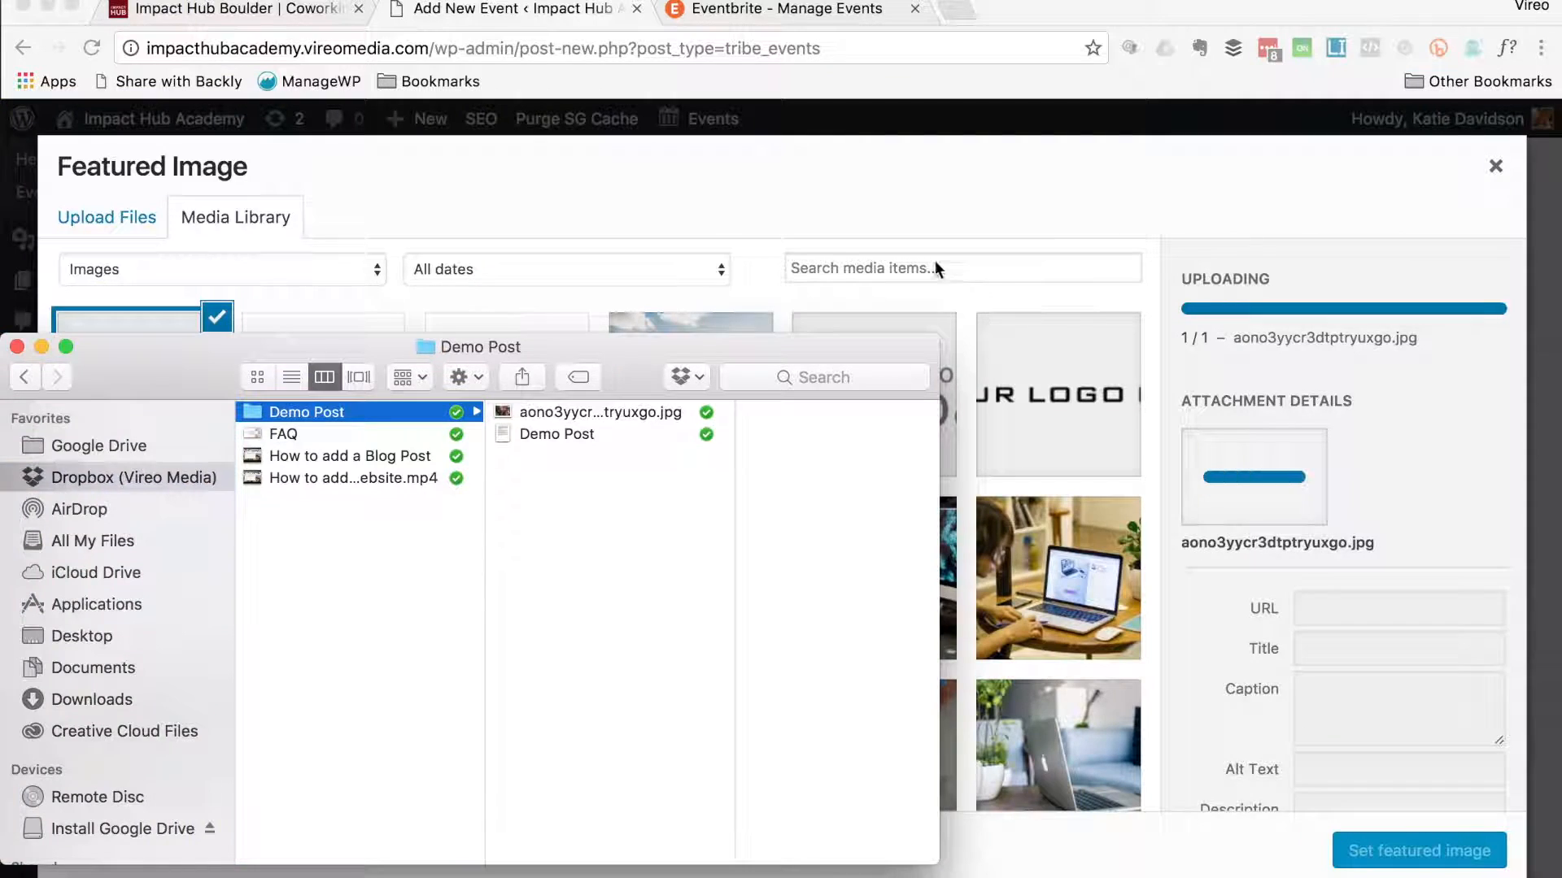
{"action": "left_click", "coordinate": [530, 192]}
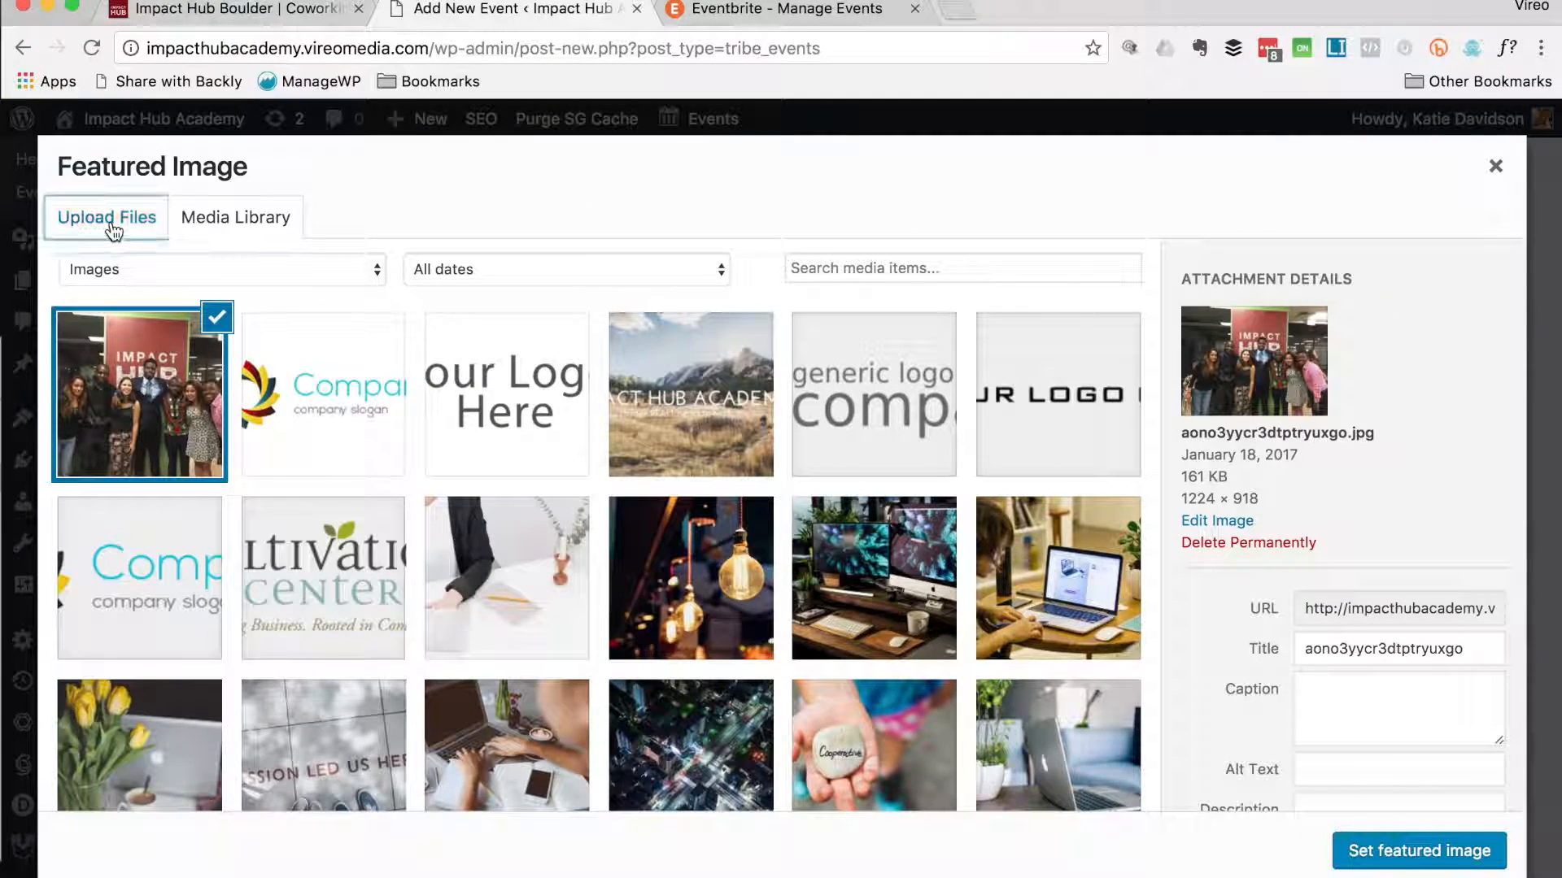
{"action": "left_click", "coordinate": [108, 218]}
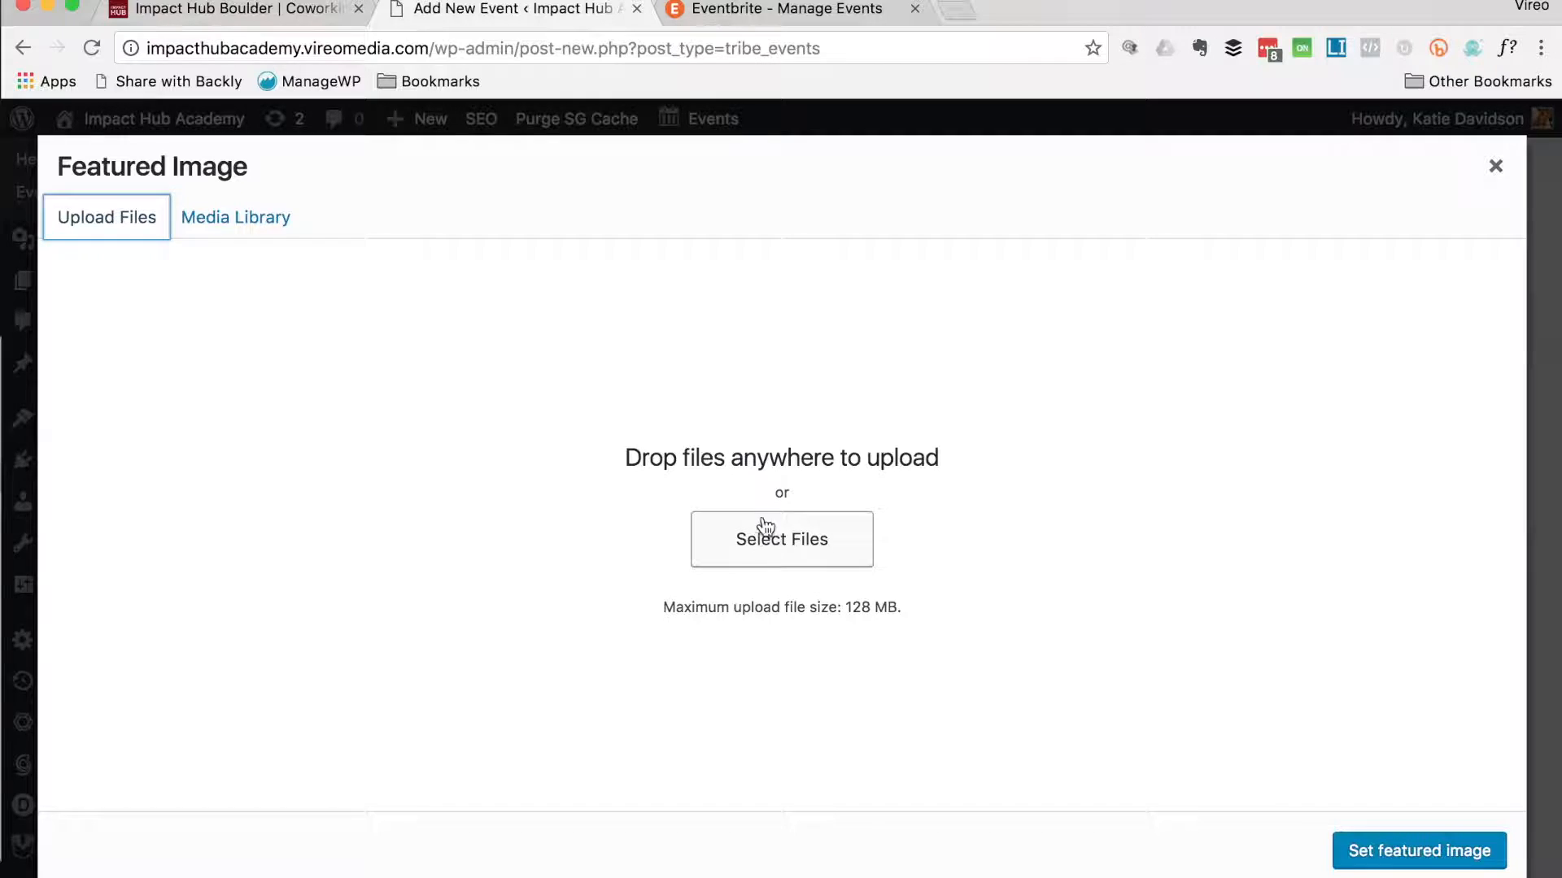
{"action": "left_click", "coordinate": [252, 233]}
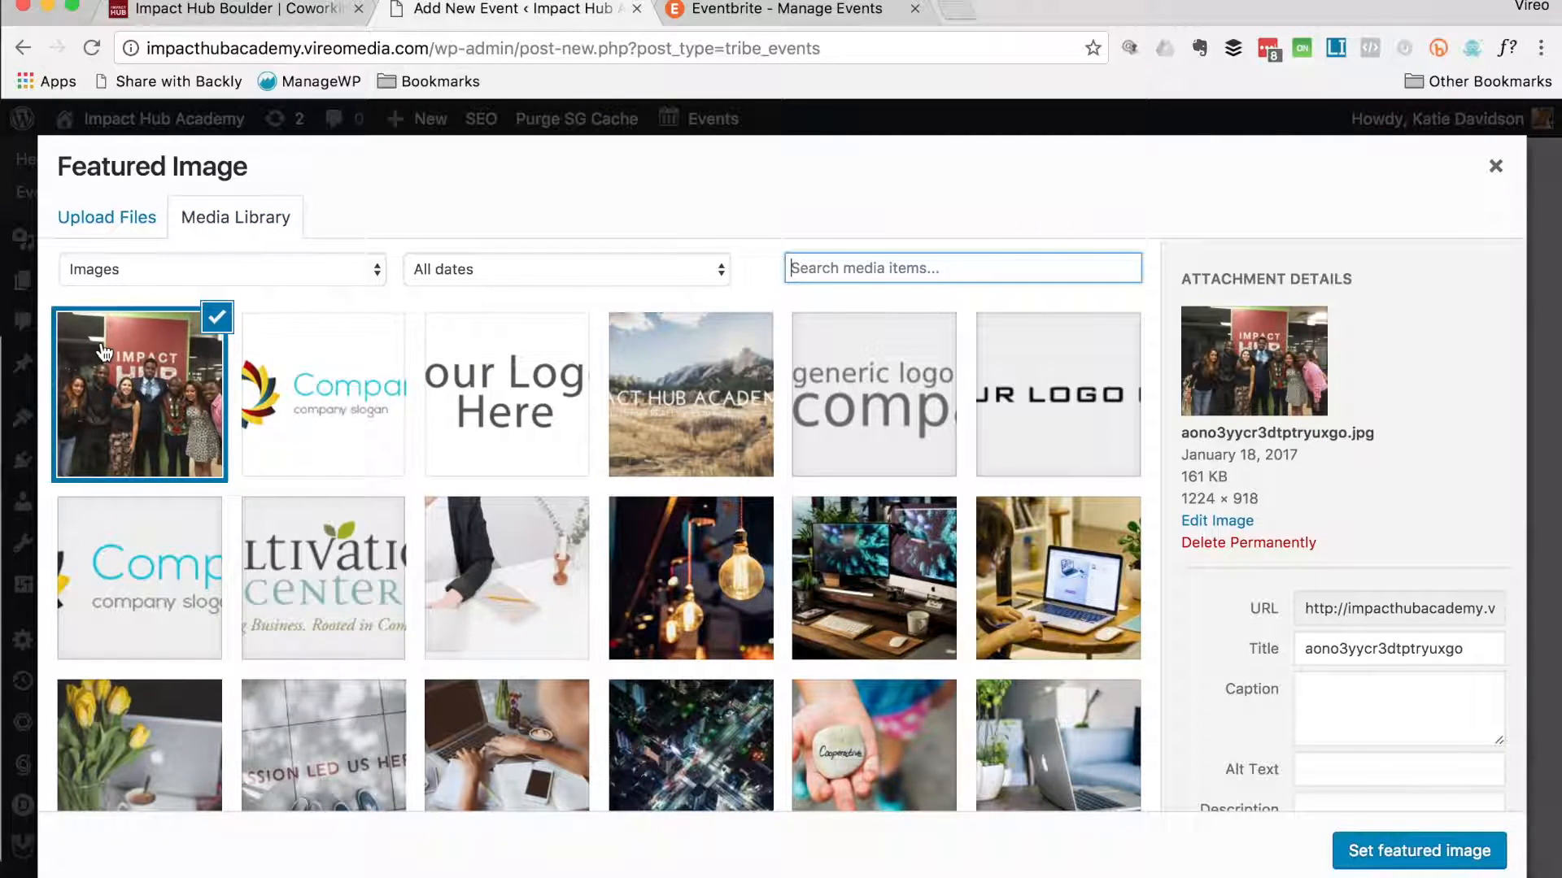
Step: Change the uploaded image's title to "Something" in its attachment details
{"action": "left_click", "coordinate": [1480, 658]}
{"action": "double_click", "coordinate": [1480, 657]}
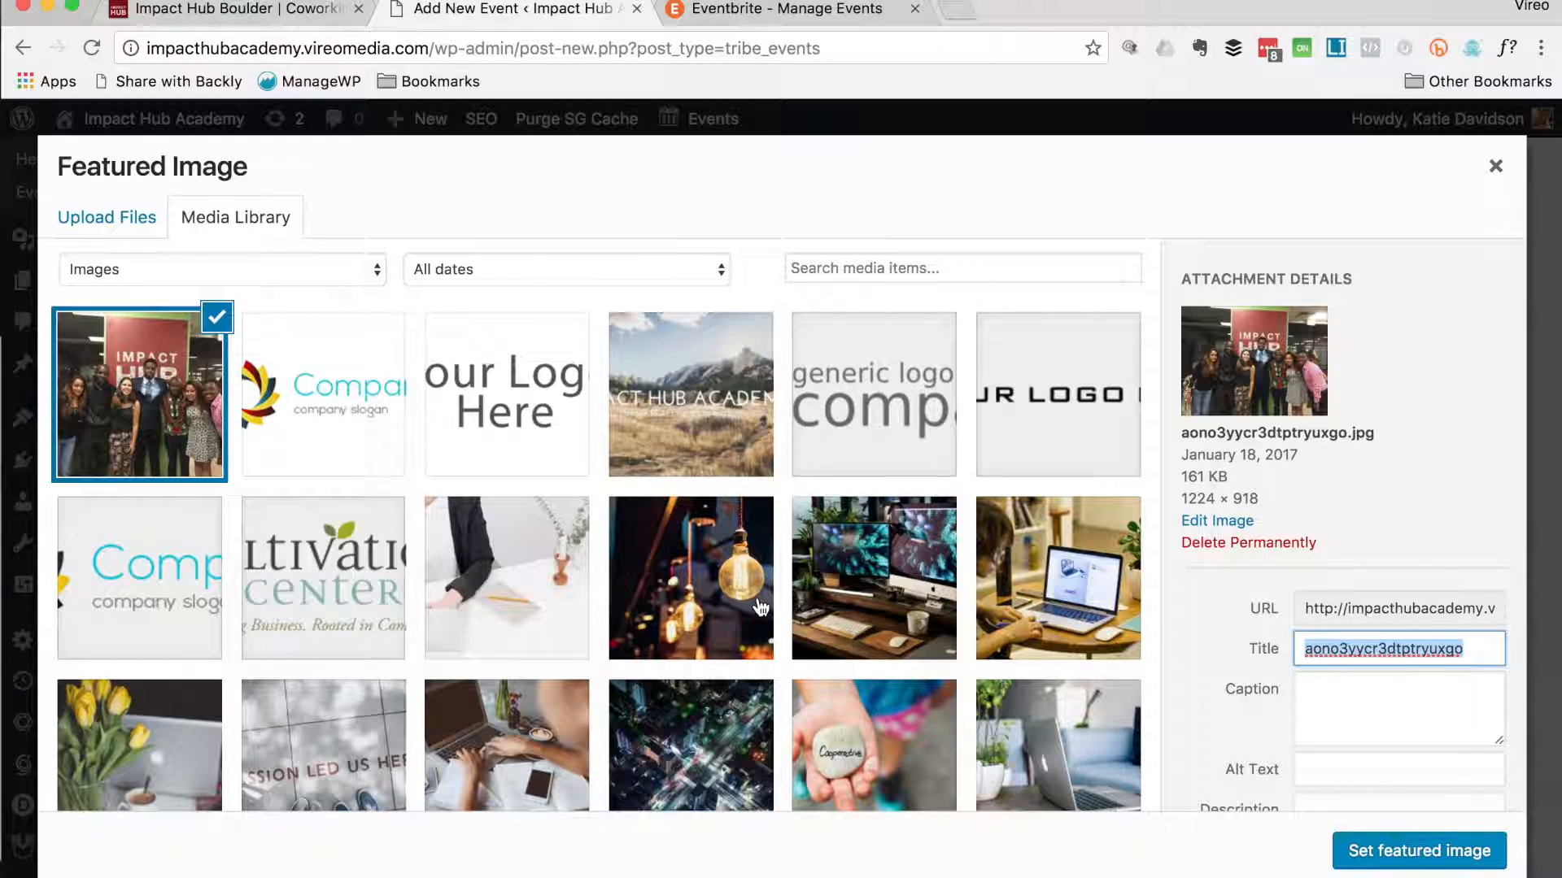
{"action": "type", "text": "Somethi"}
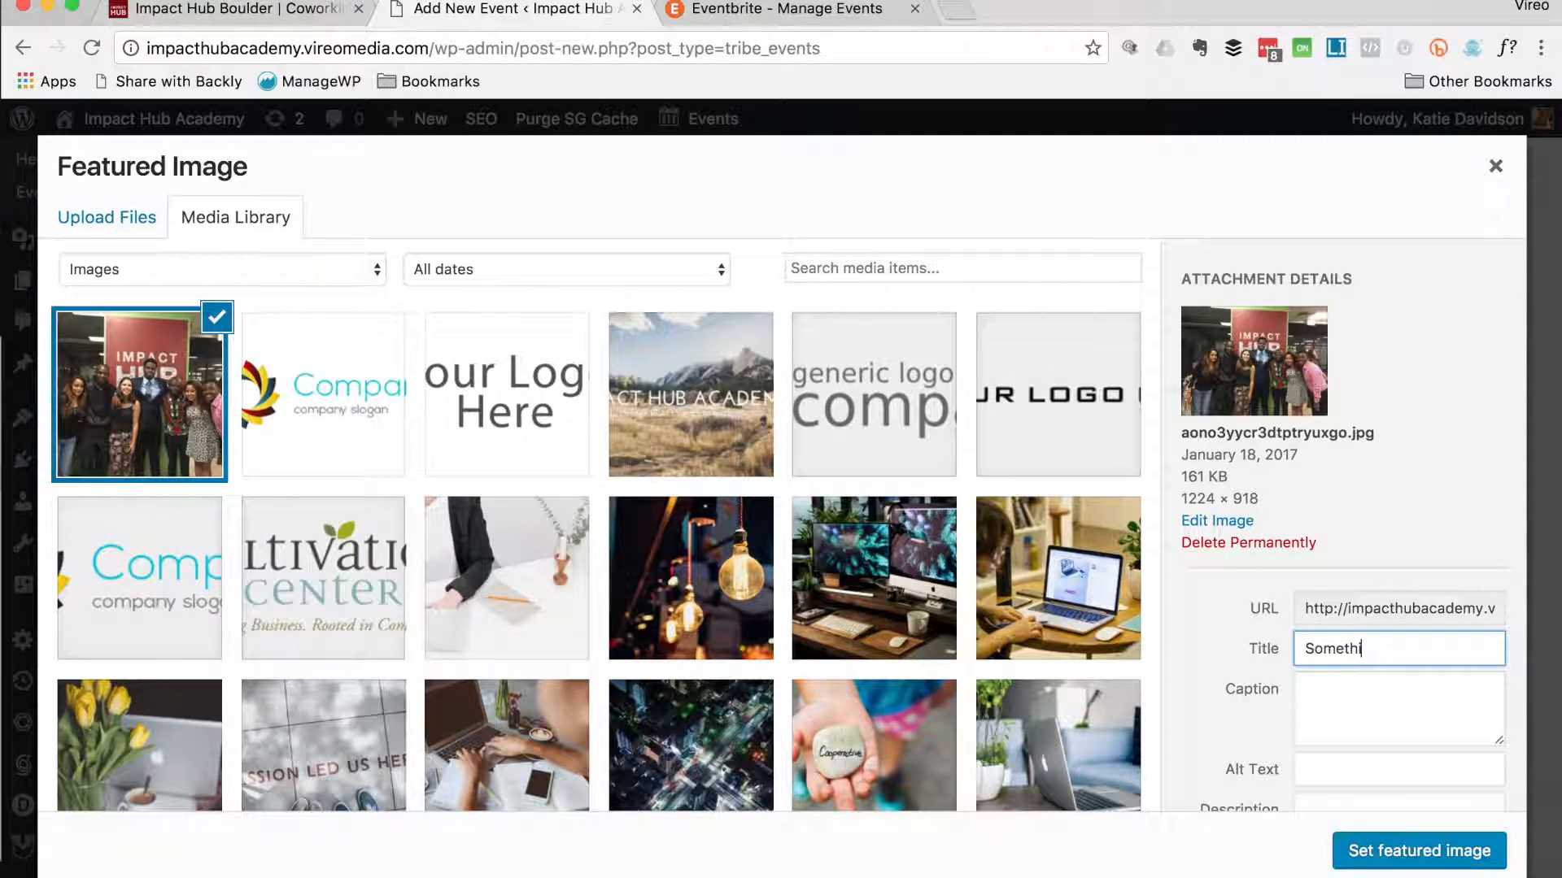
{"action": "type", "text": "g"}
{"action": "key", "text": "BackSpace"}
{"action": "type", "text": "n"}
{"action": "scroll", "coordinate": [1165, 690], "scroll_direction": "down", "scroll_amount": 3}
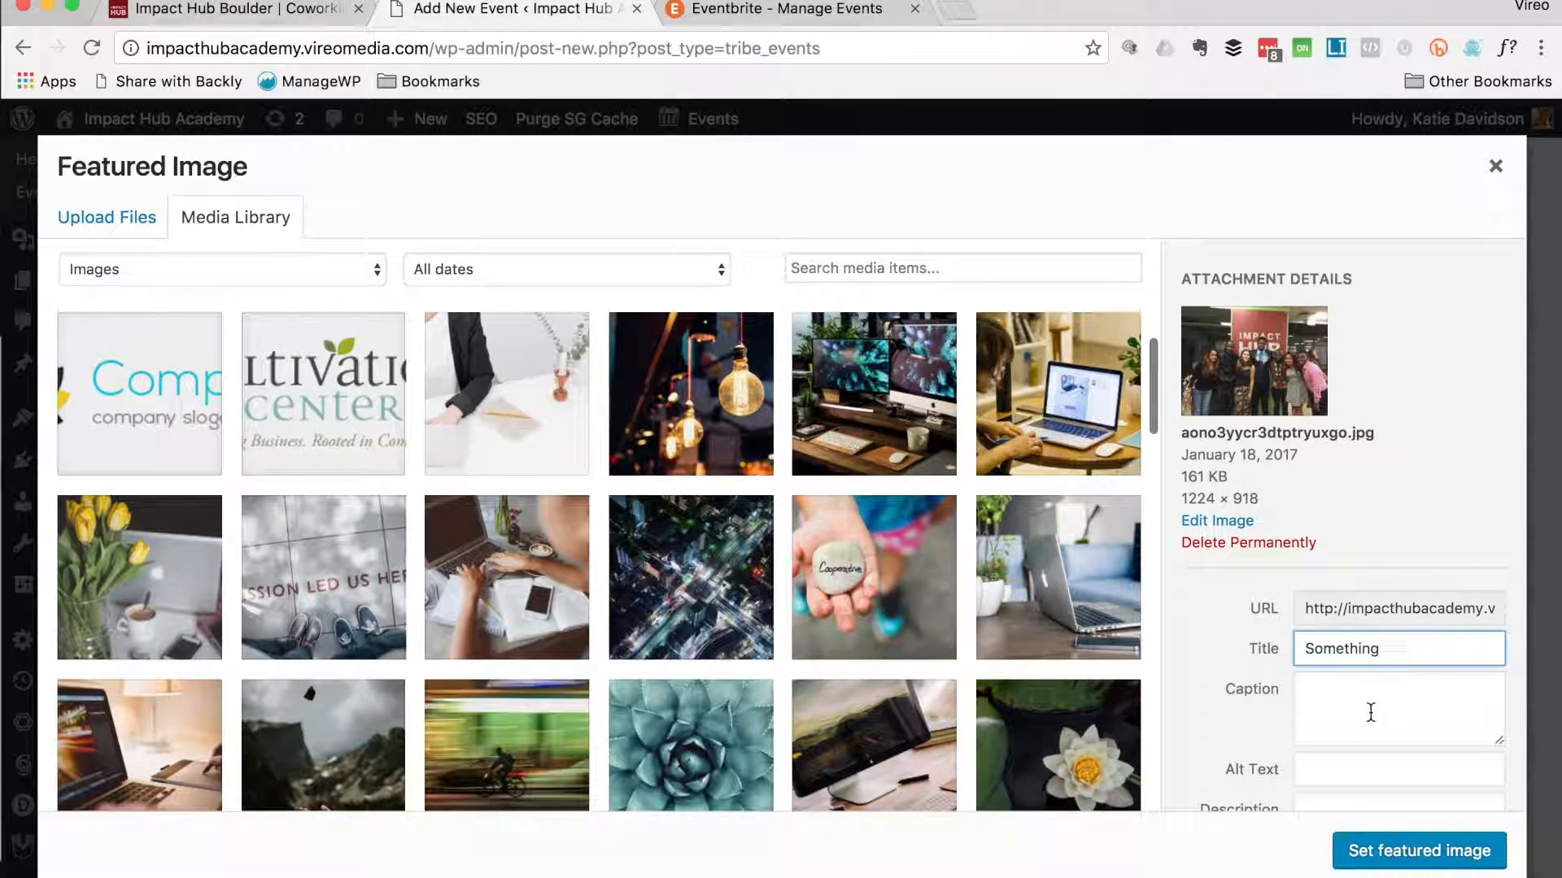
{"action": "type", "text": "g"}
Step: Enter "6 people at impact hub boulder" as the uploaded image's alt text and set the image as the event's featured image
{"action": "scroll", "coordinate": [1370, 712], "scroll_direction": "down", "scroll_amount": 3}
{"action": "left_click", "coordinate": [1371, 573]}
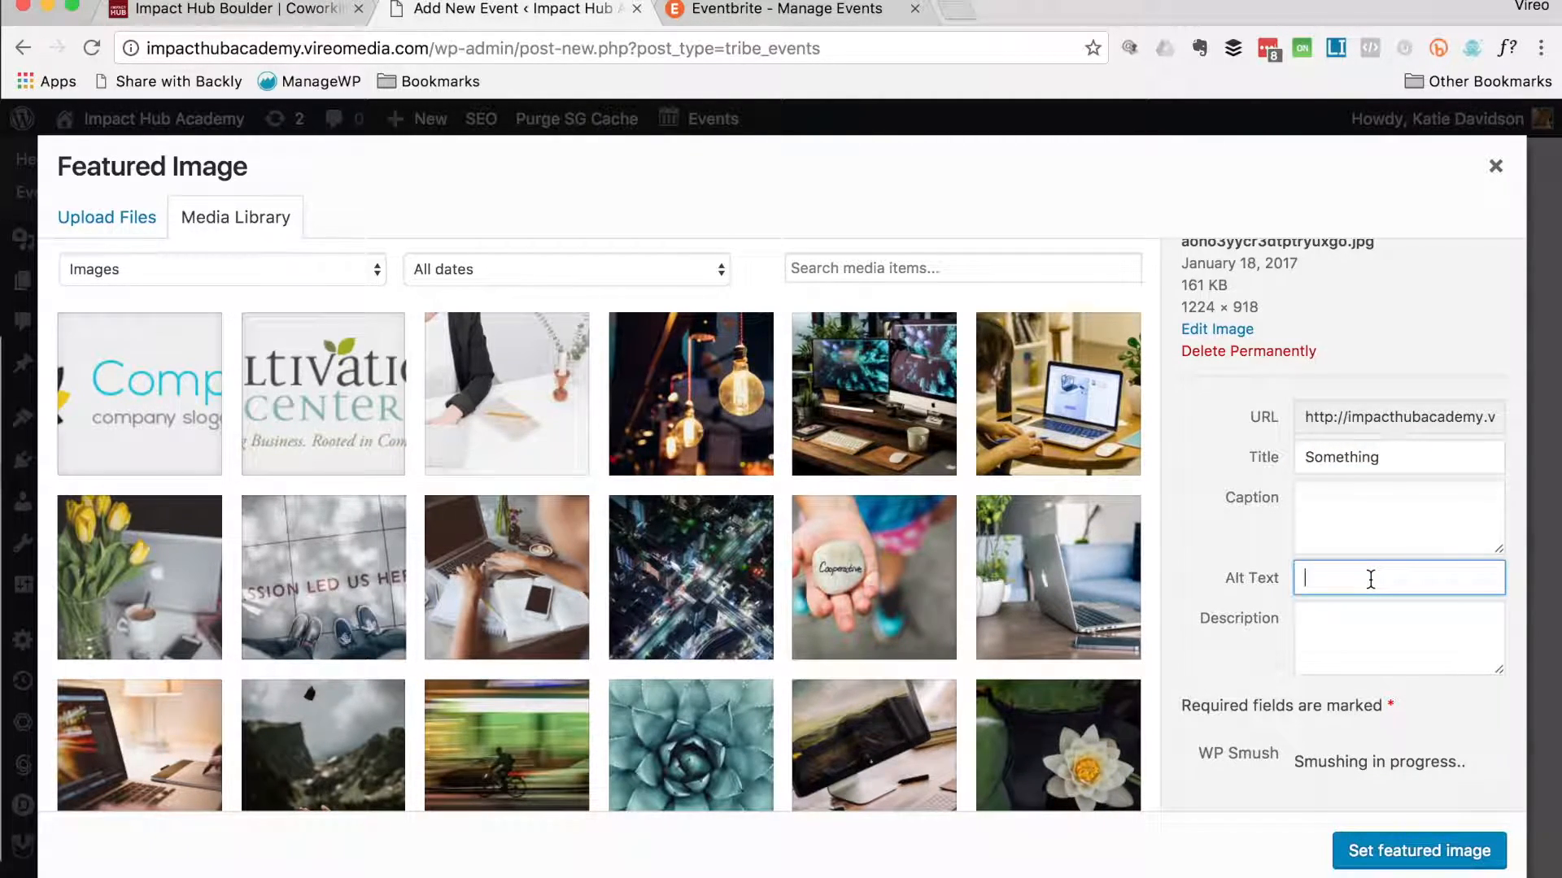
{"action": "scroll", "coordinate": [1371, 579], "scroll_direction": "up", "scroll_amount": 3}
{"action": "scroll", "coordinate": [1371, 579], "scroll_direction": "down", "scroll_amount": 3}
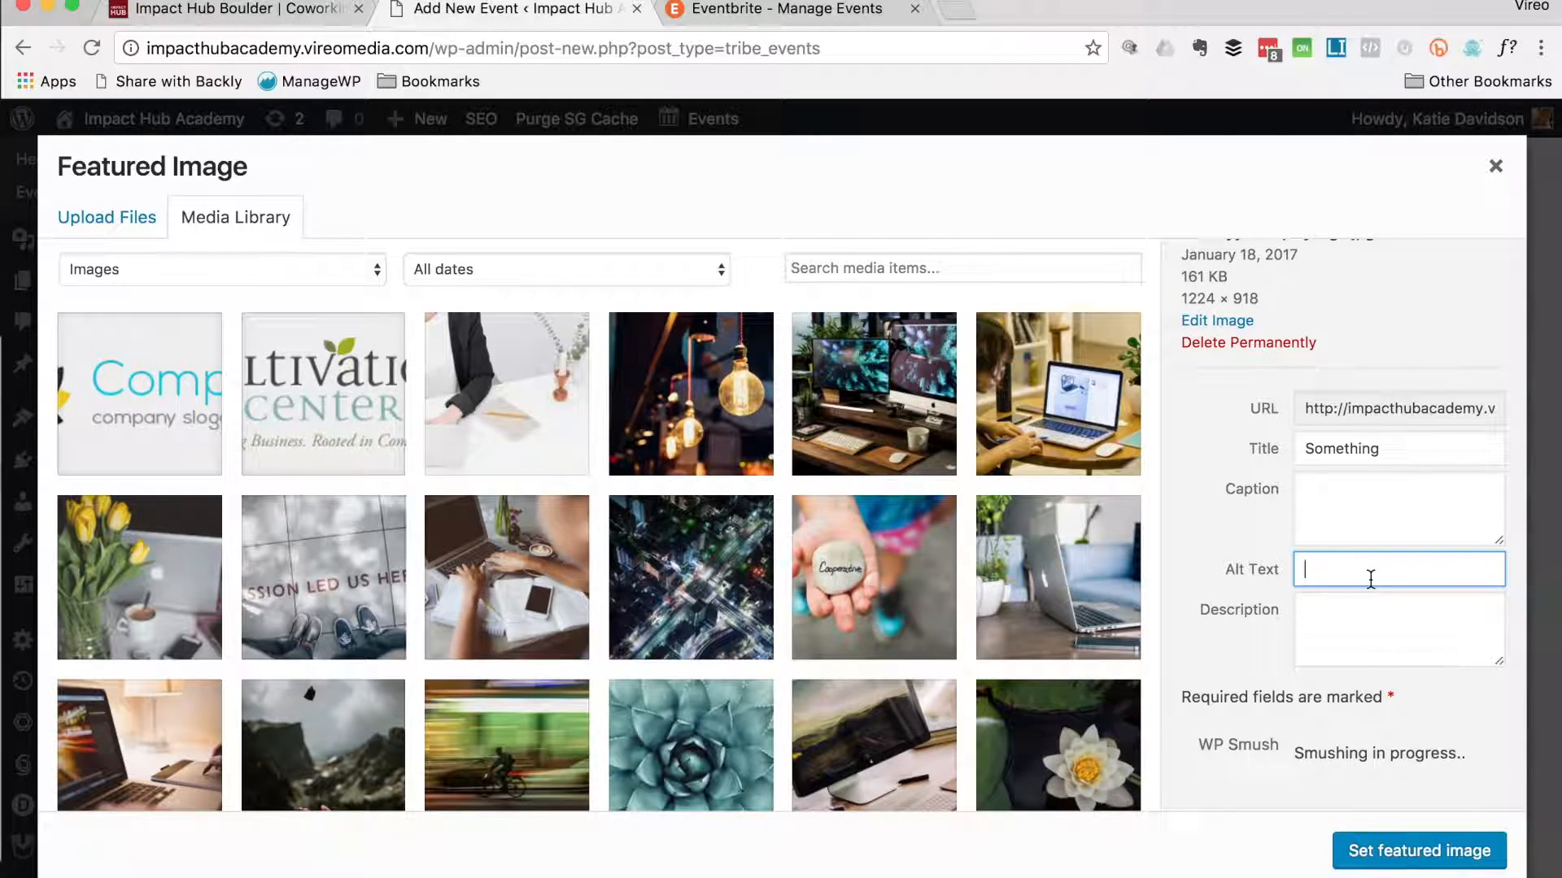
{"action": "scroll", "coordinate": [1370, 579], "scroll_direction": "up", "scroll_amount": 3}
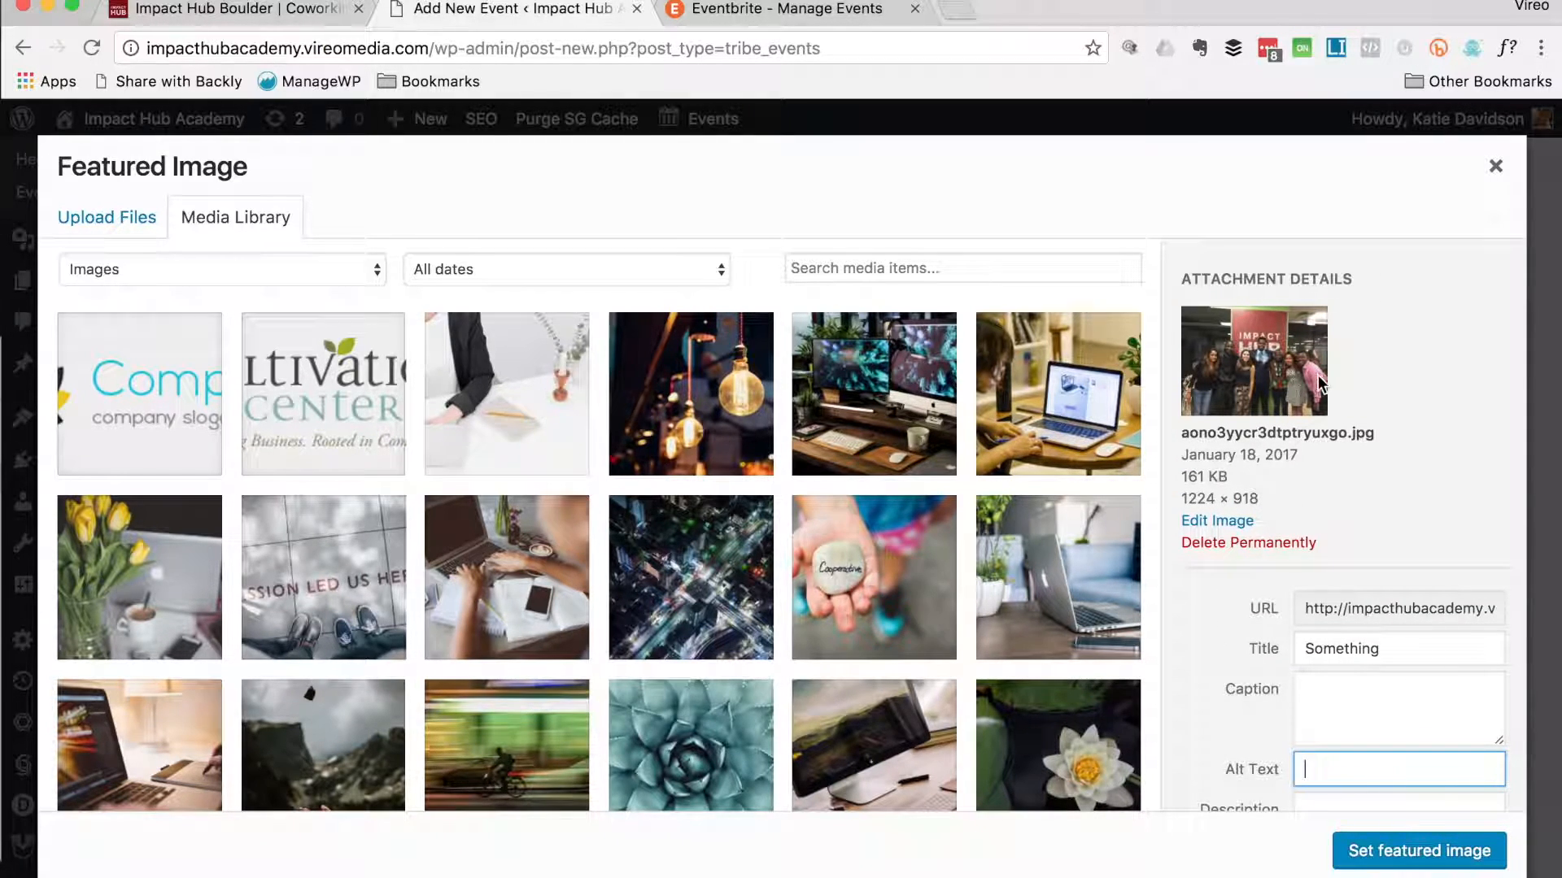
{"action": "scroll", "coordinate": [1340, 384], "scroll_direction": "down", "scroll_amount": 3}
{"action": "type", "text": "6 p"}
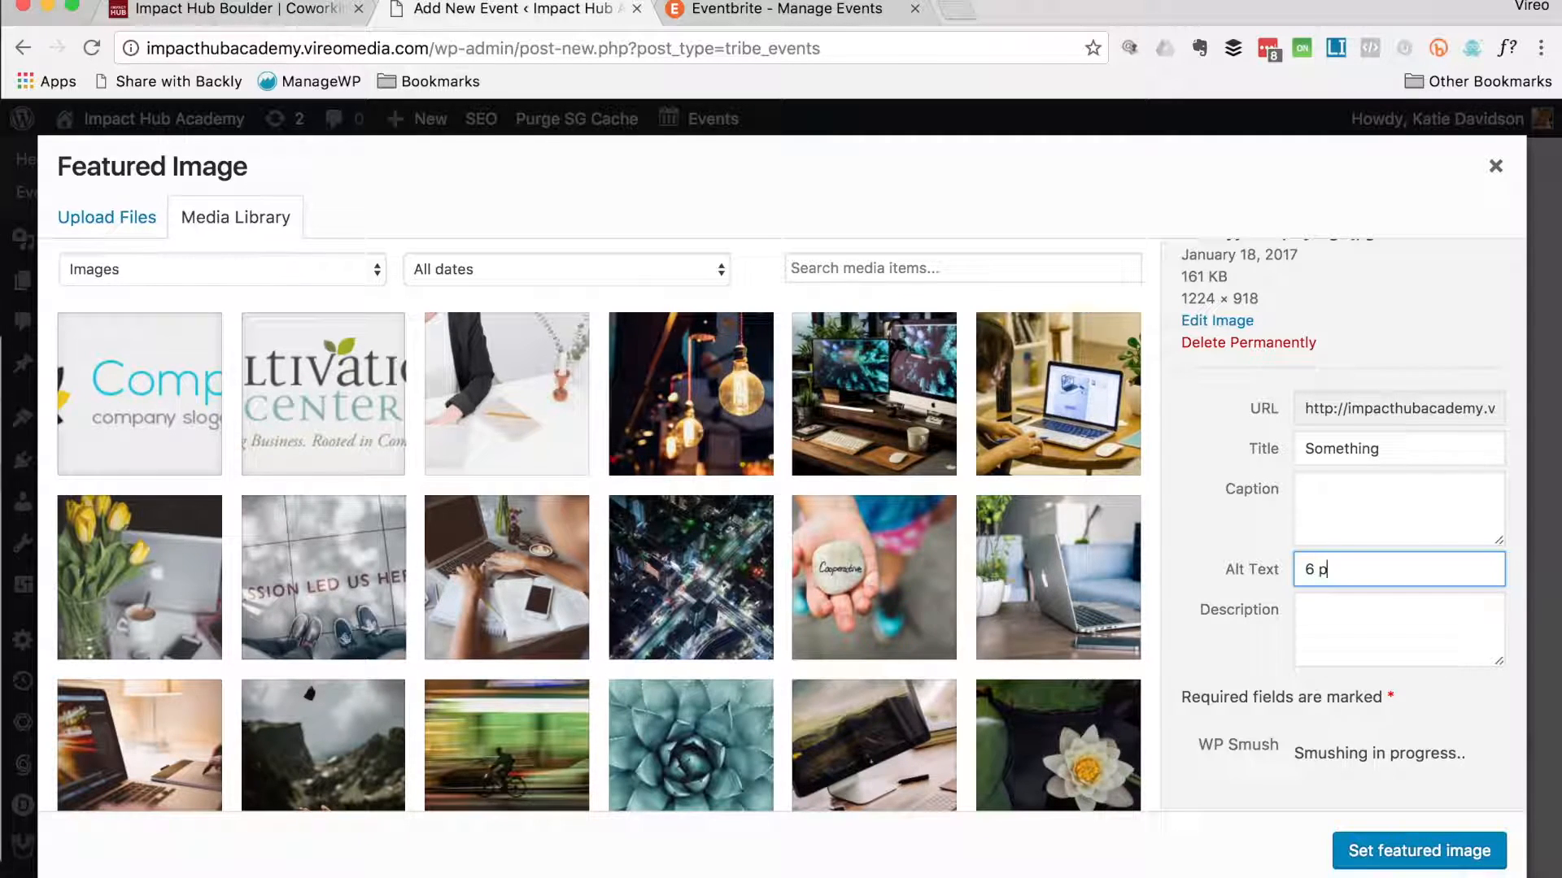
{"action": "type", "text": "eople at impact hub "}
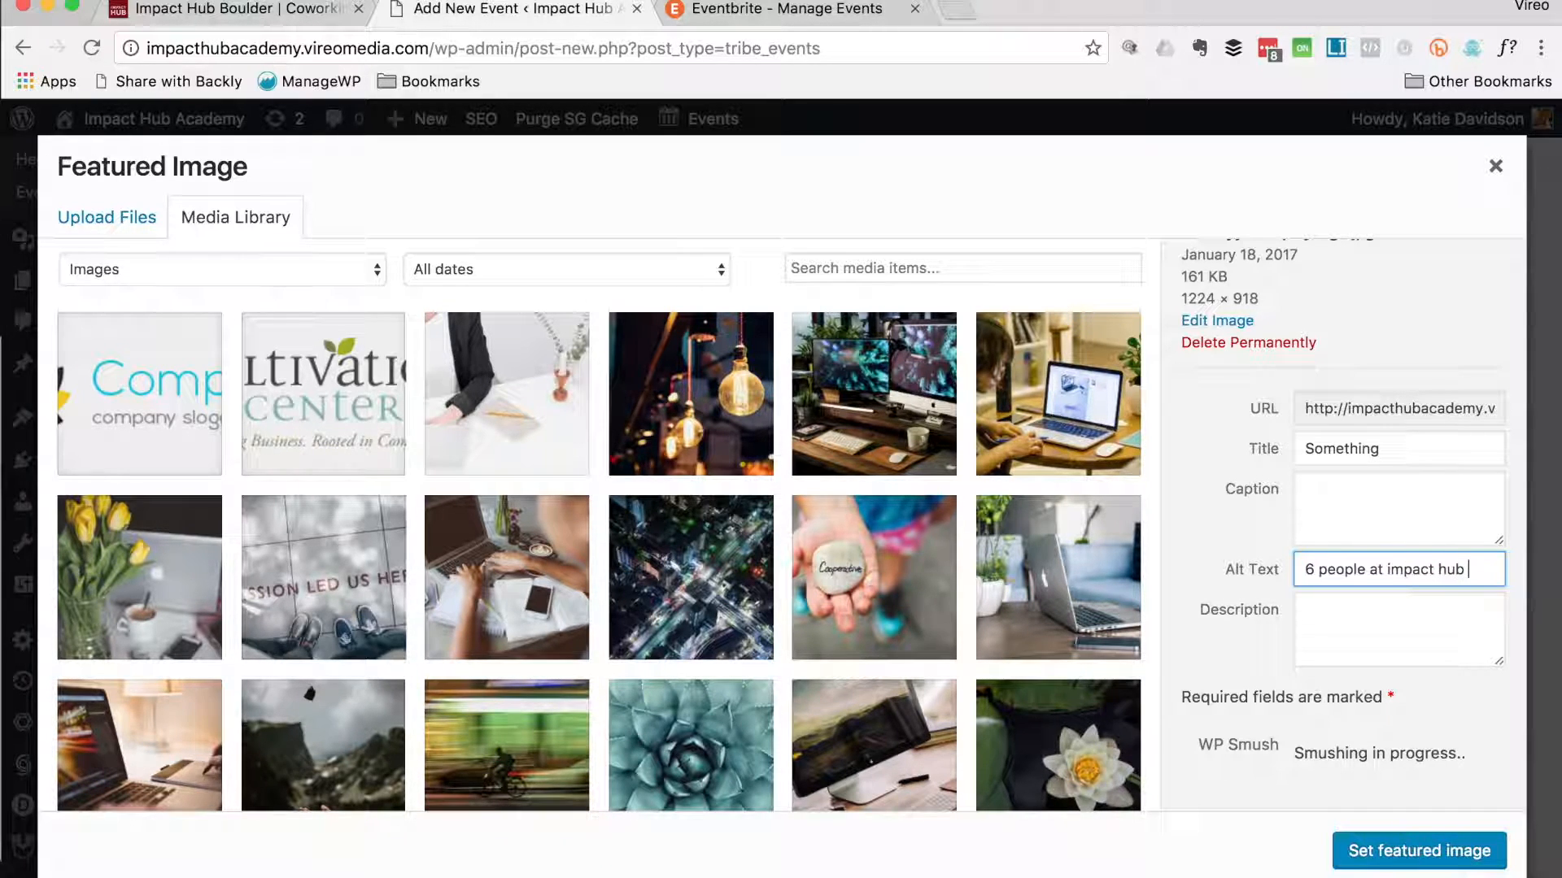
{"action": "type", "text": "boulder"}
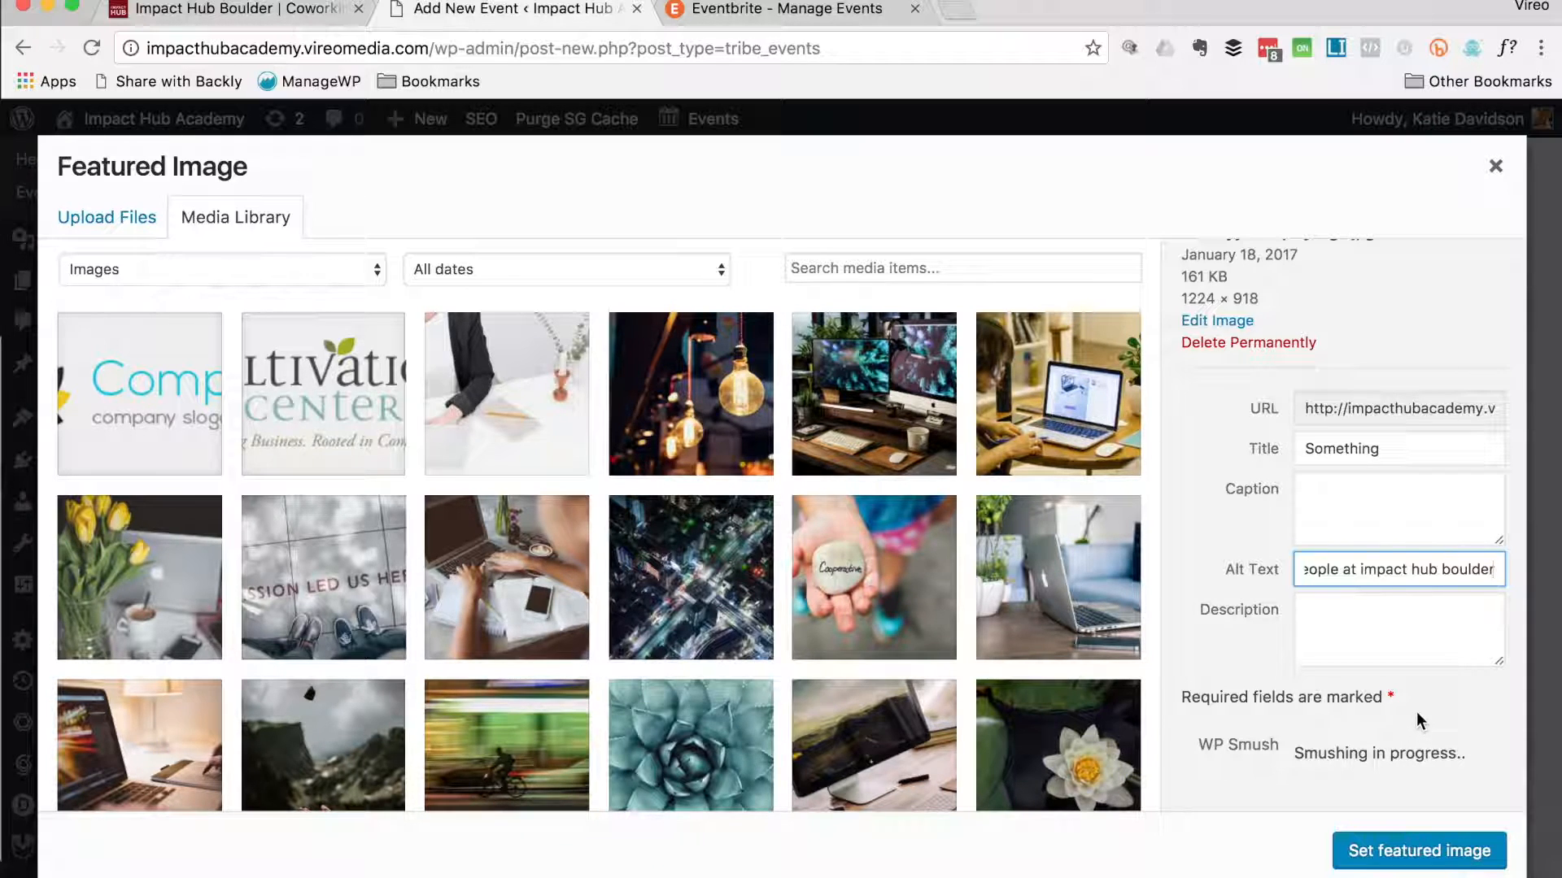
{"action": "left_click", "coordinate": [1408, 851]}
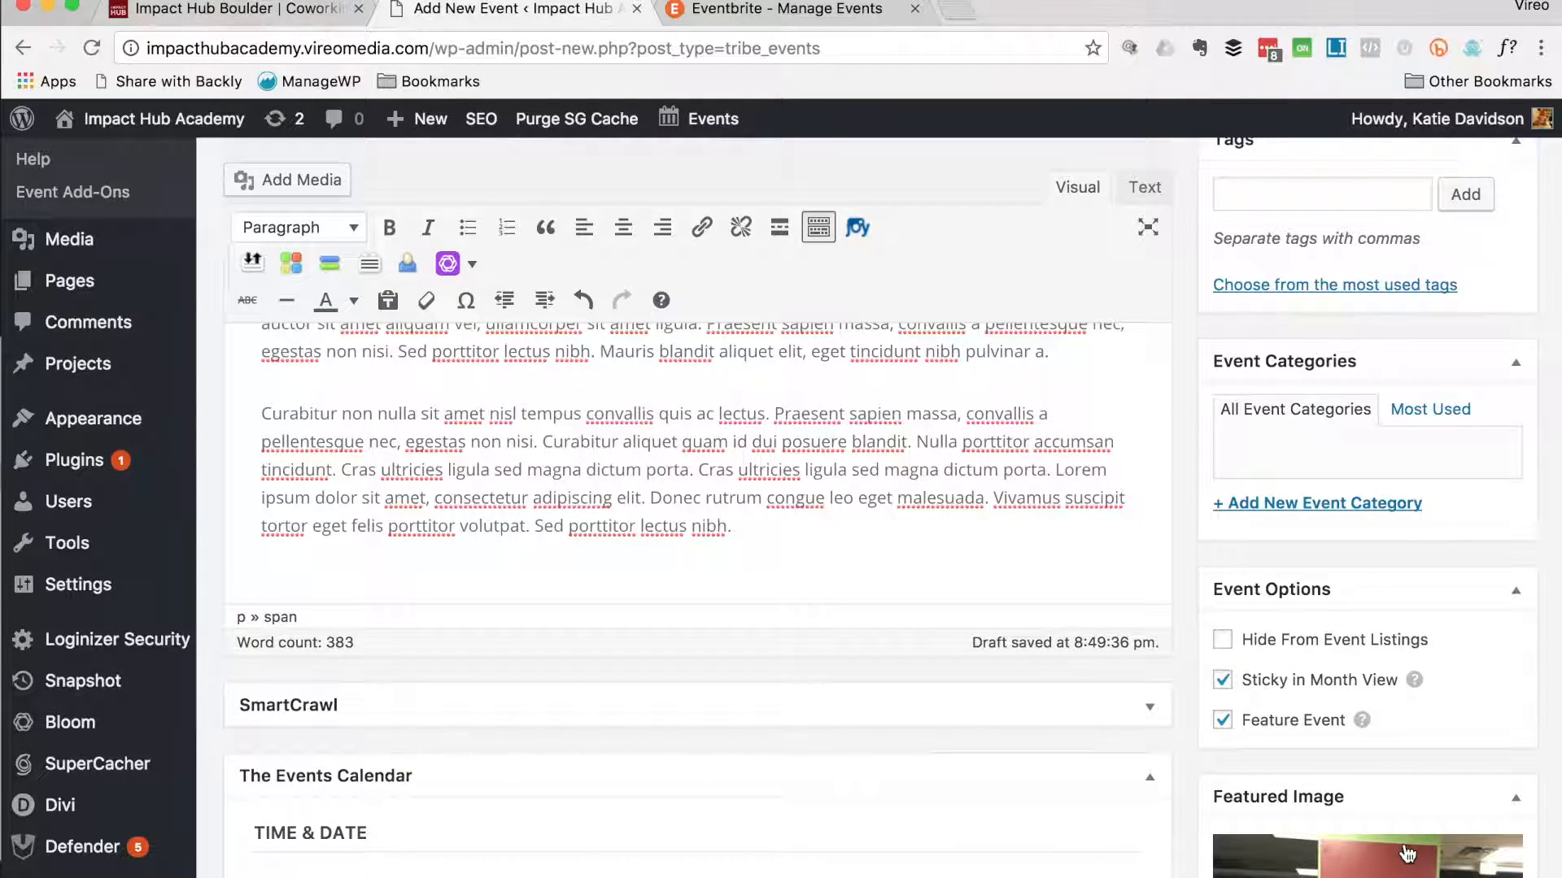
Step: Set the event's start time to 2:30pm and its start date to 2017-01-20
{"action": "scroll", "coordinate": [1157, 644], "scroll_direction": "down", "scroll_amount": 10}
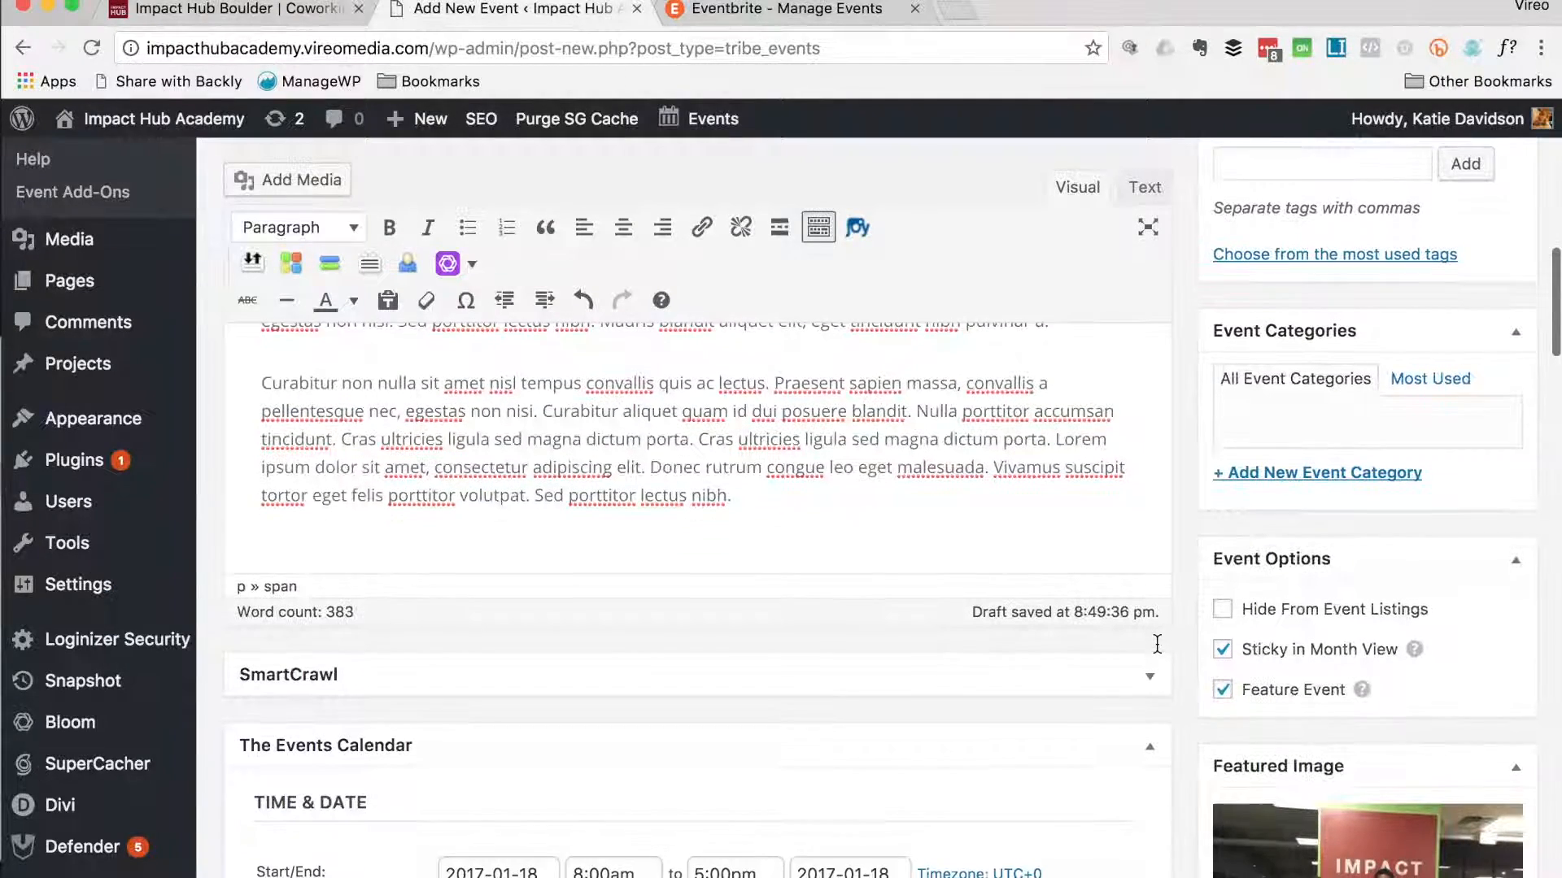
{"action": "scroll", "coordinate": [1159, 646], "scroll_direction": "down", "scroll_amount": 2}
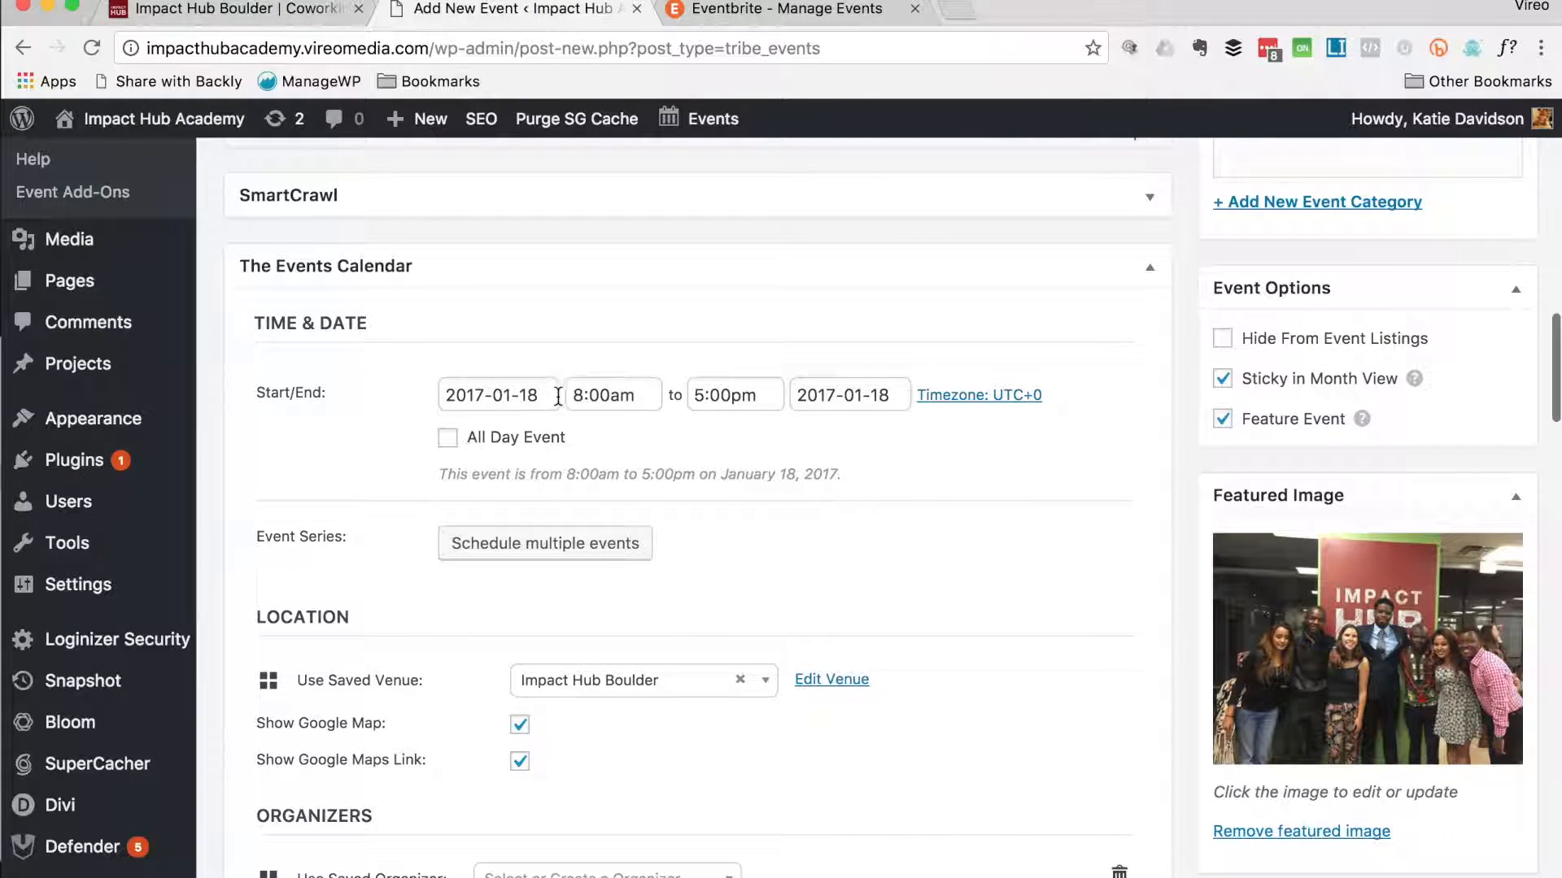
{"action": "left_click", "coordinate": [660, 396]}
{"action": "scroll", "coordinate": [618, 508], "scroll_direction": "down", "scroll_amount": 5}
{"action": "left_click", "coordinate": [618, 510]}
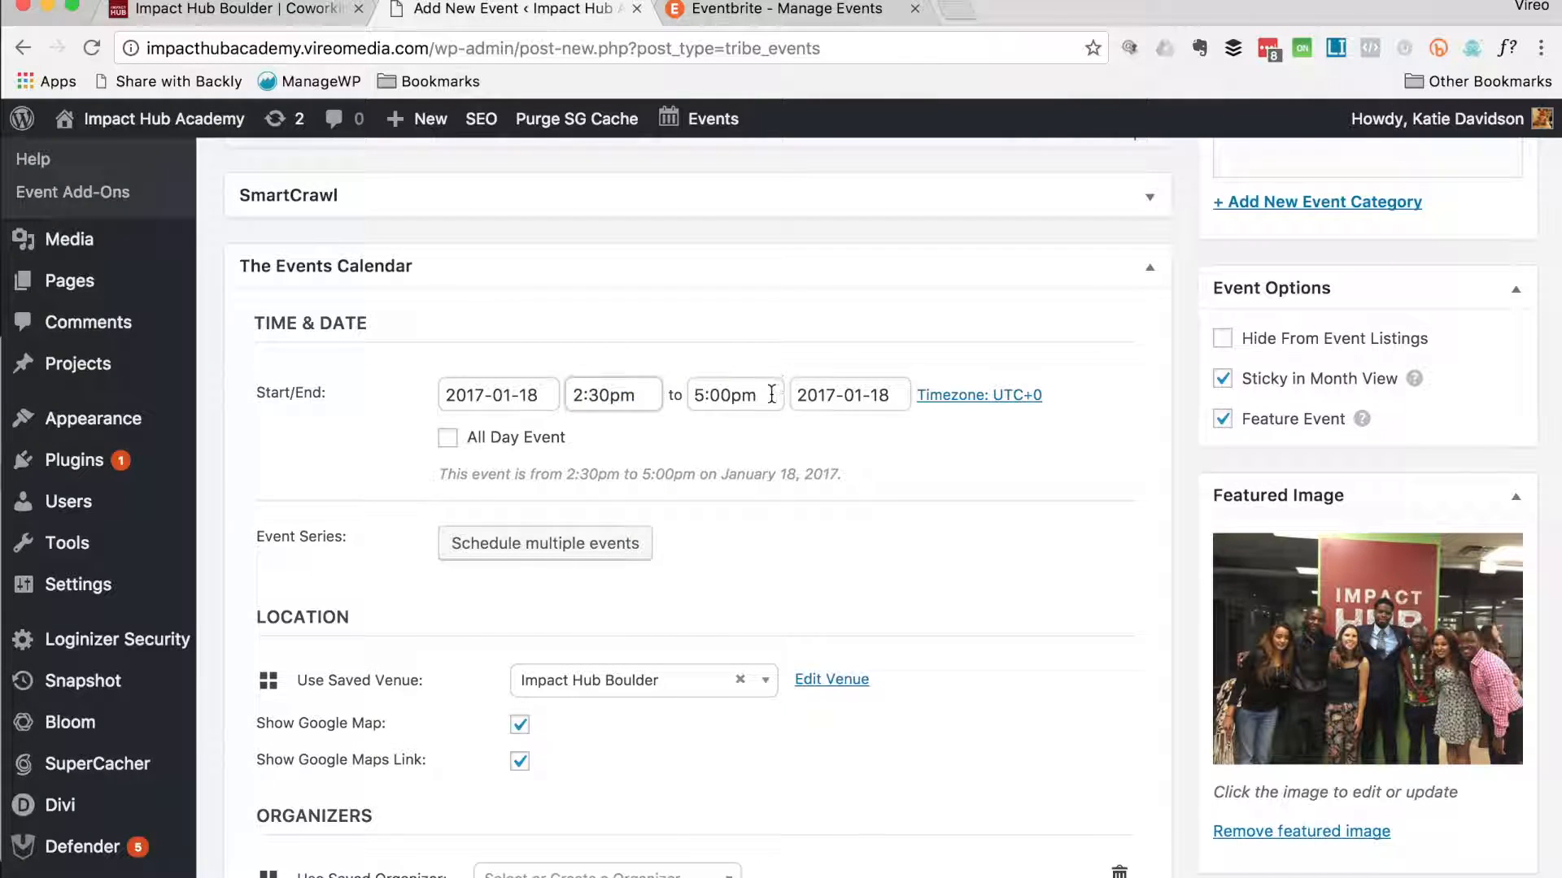
{"action": "left_click", "coordinate": [527, 384]}
{"action": "left_click", "coordinate": [659, 658]}
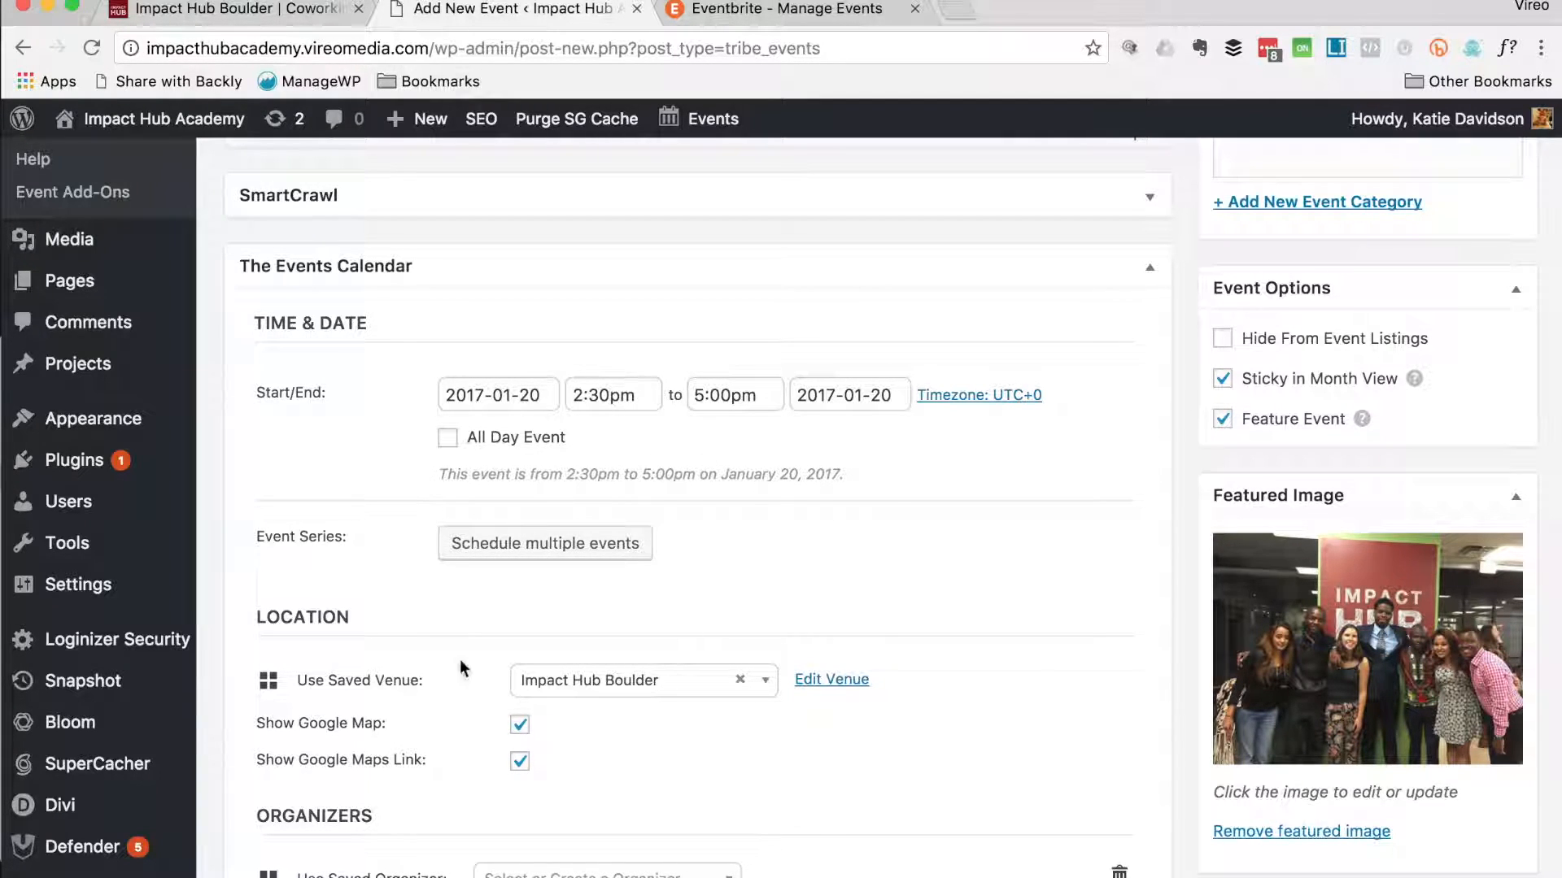
Step: Review the saved venue choices without changing the venue, and select Impact Hub Boulder as the event's saved organizer
{"action": "scroll", "coordinate": [614, 513], "scroll_direction": "down", "scroll_amount": 5}
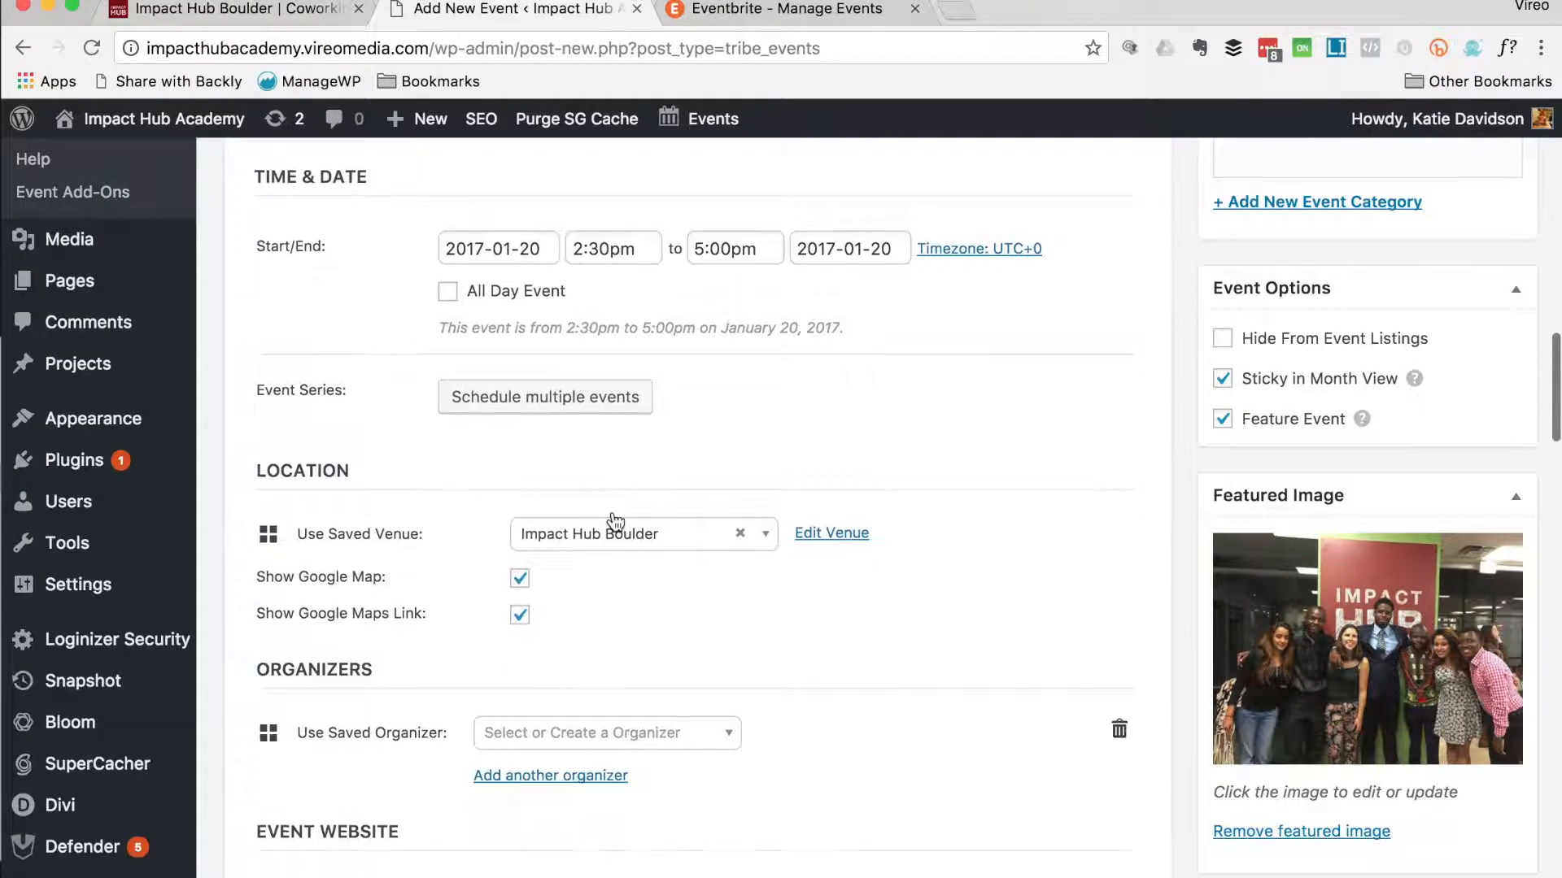
{"action": "scroll", "coordinate": [615, 522], "scroll_direction": "down", "scroll_amount": 1}
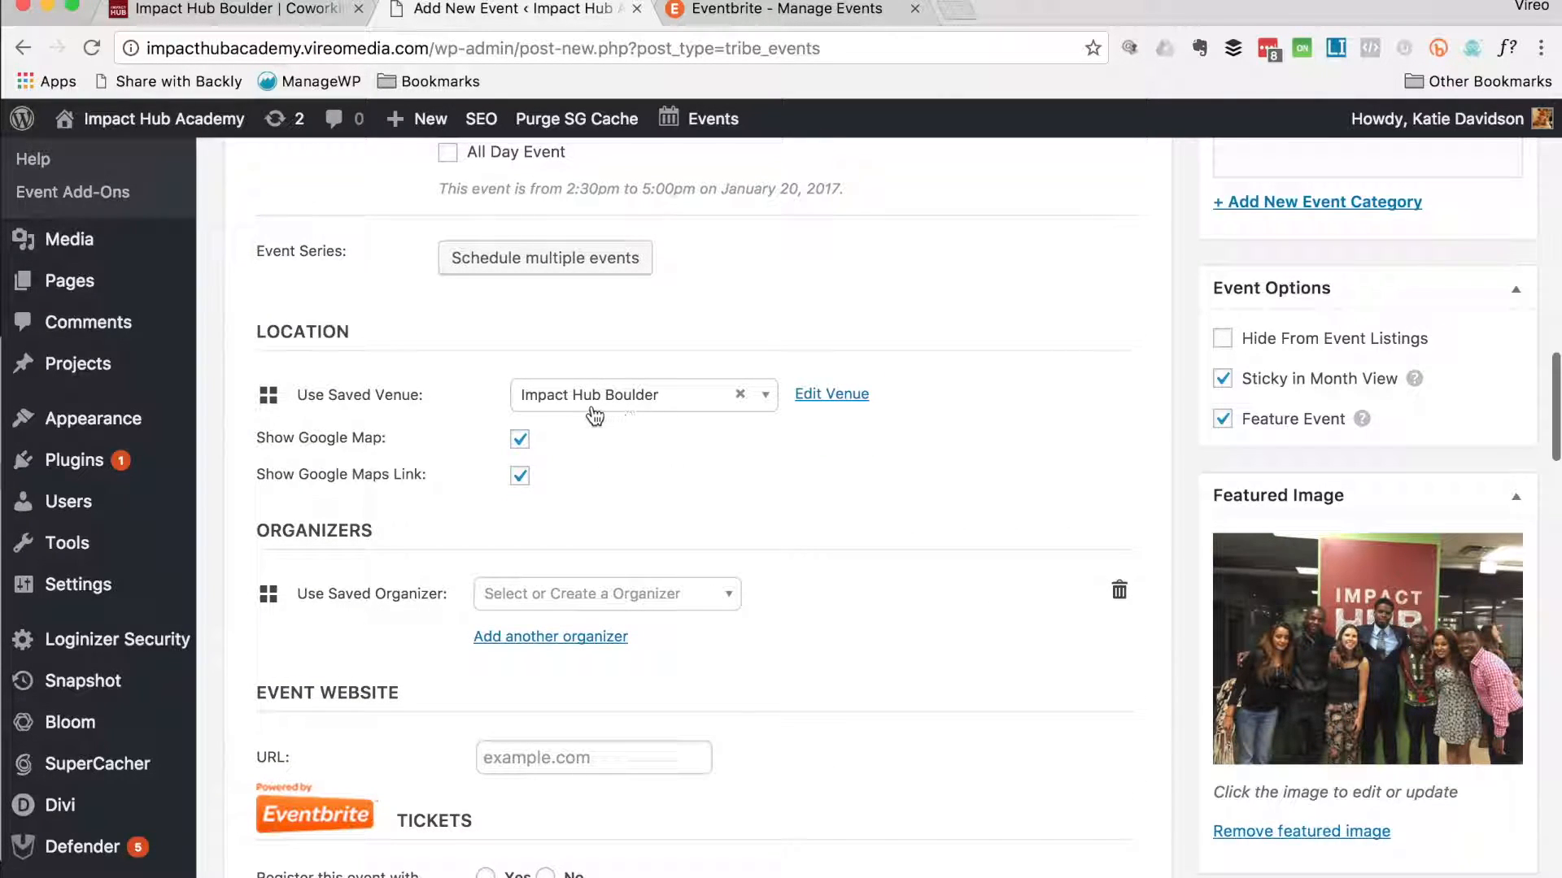
{"action": "left_click", "coordinate": [664, 399]}
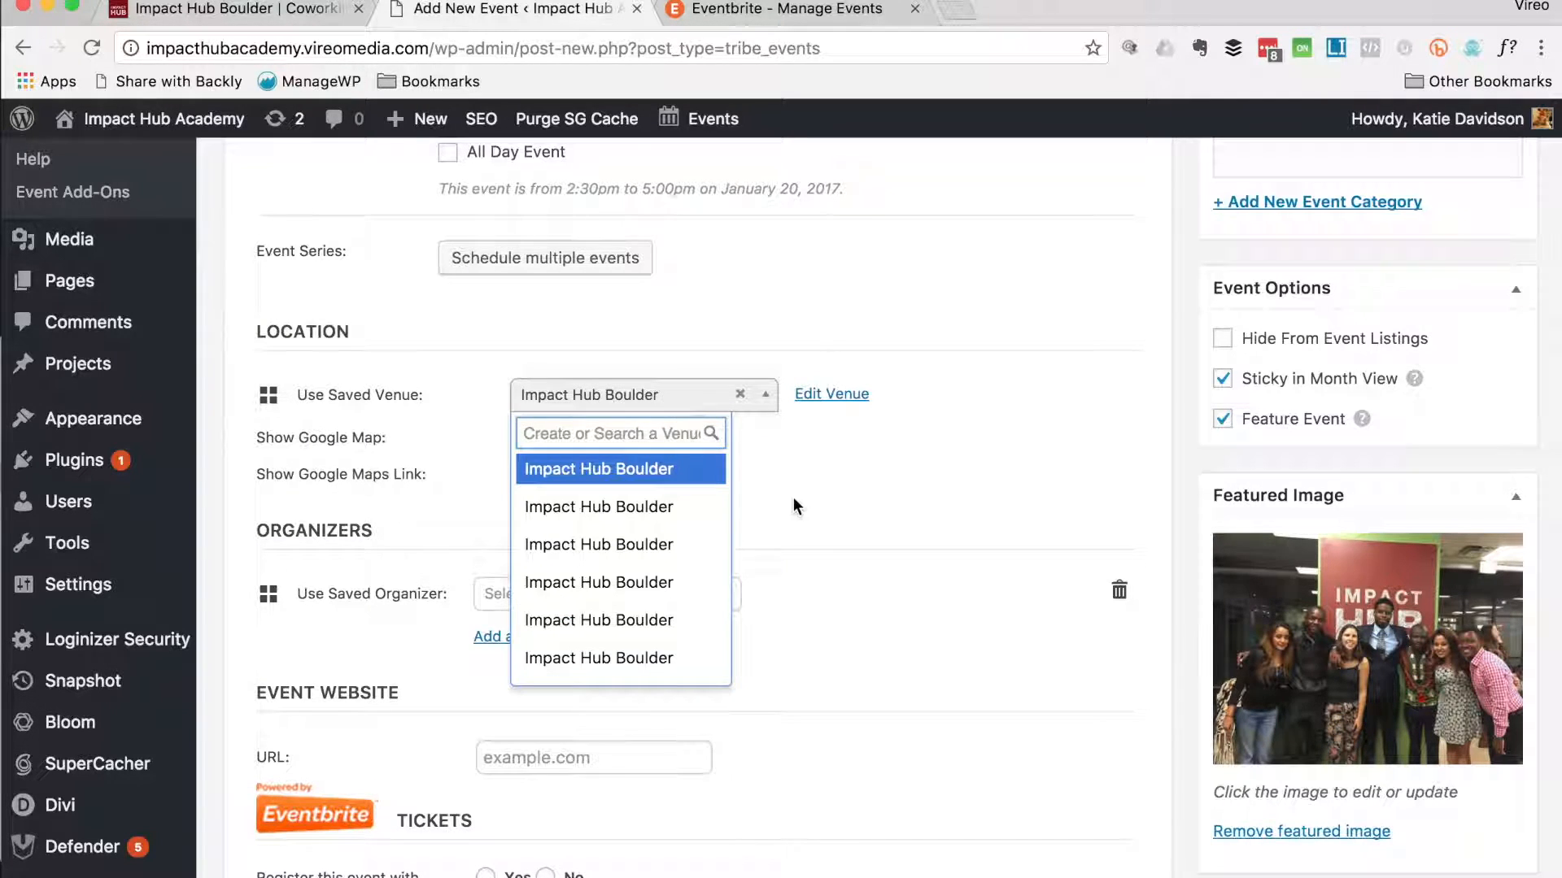
{"action": "left_click", "coordinate": [817, 436]}
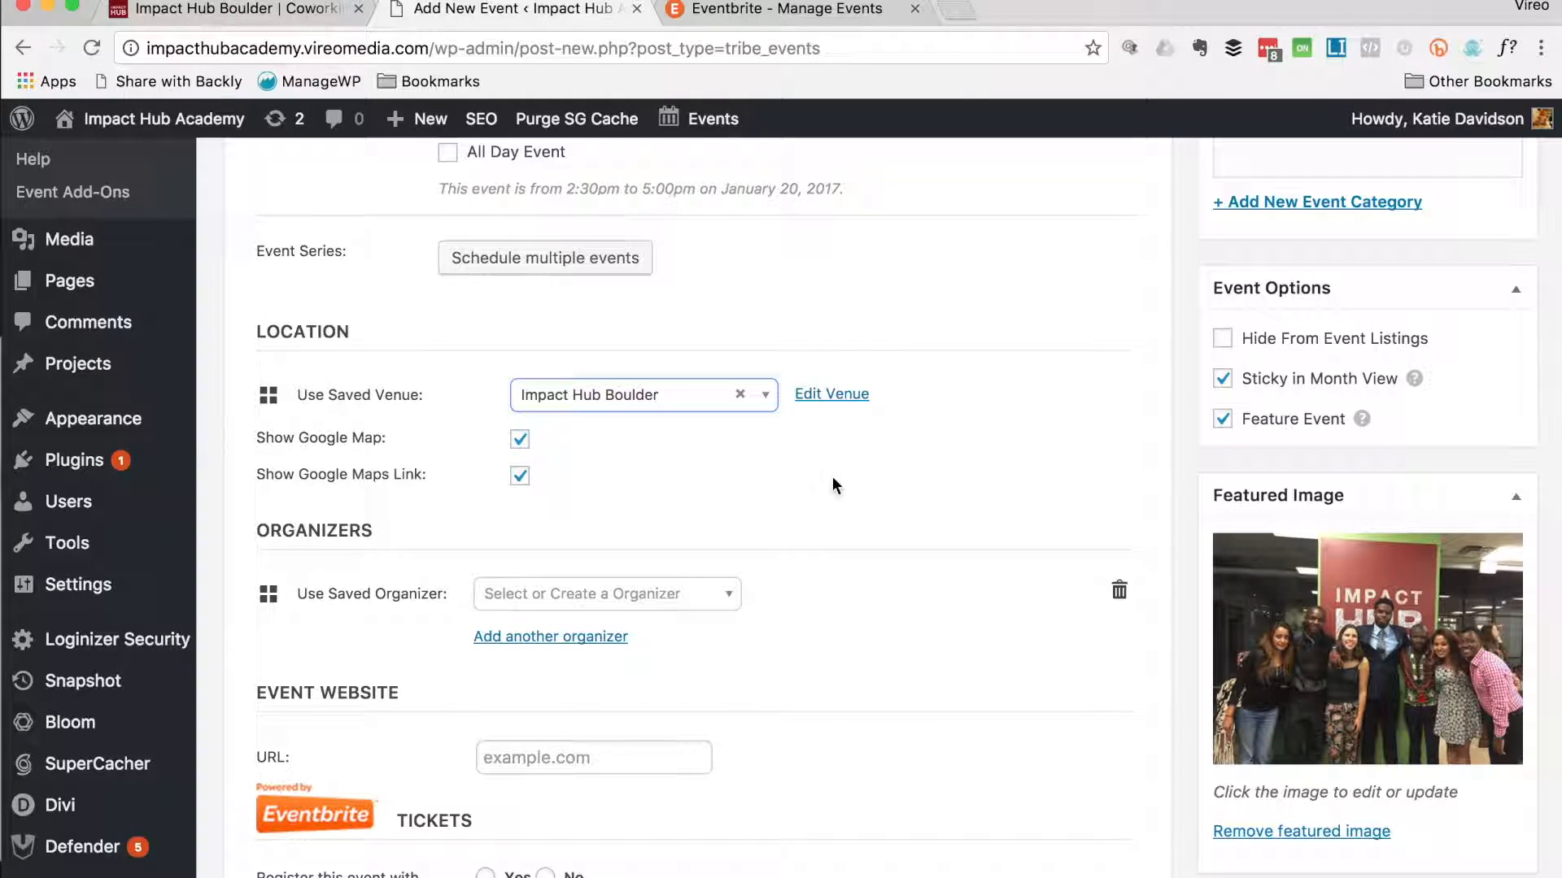
{"action": "left_click", "coordinate": [671, 596]}
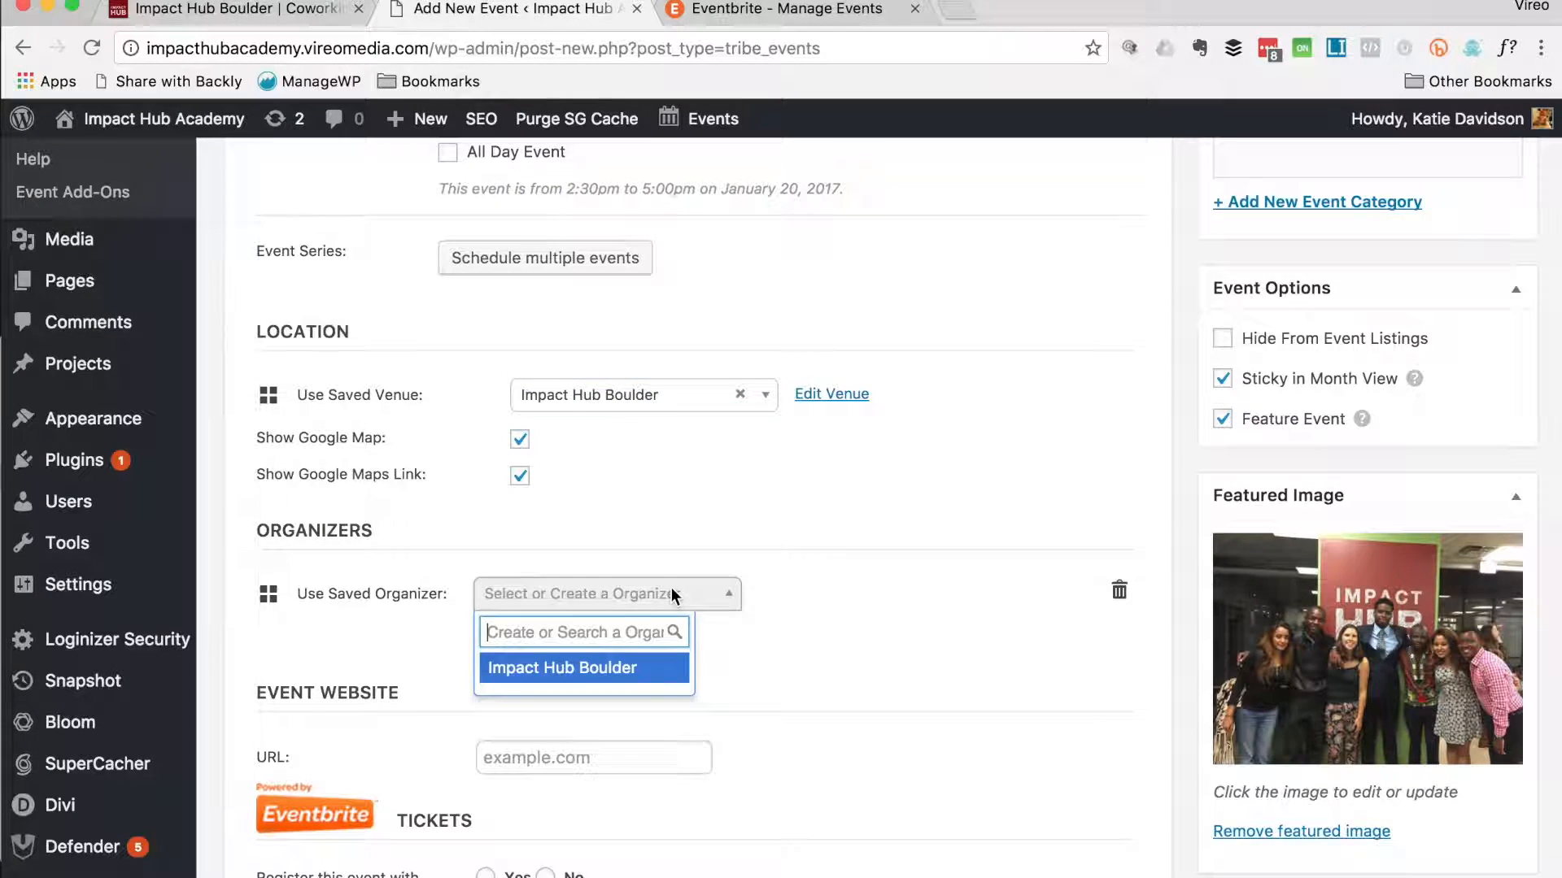
{"action": "left_click", "coordinate": [612, 673]}
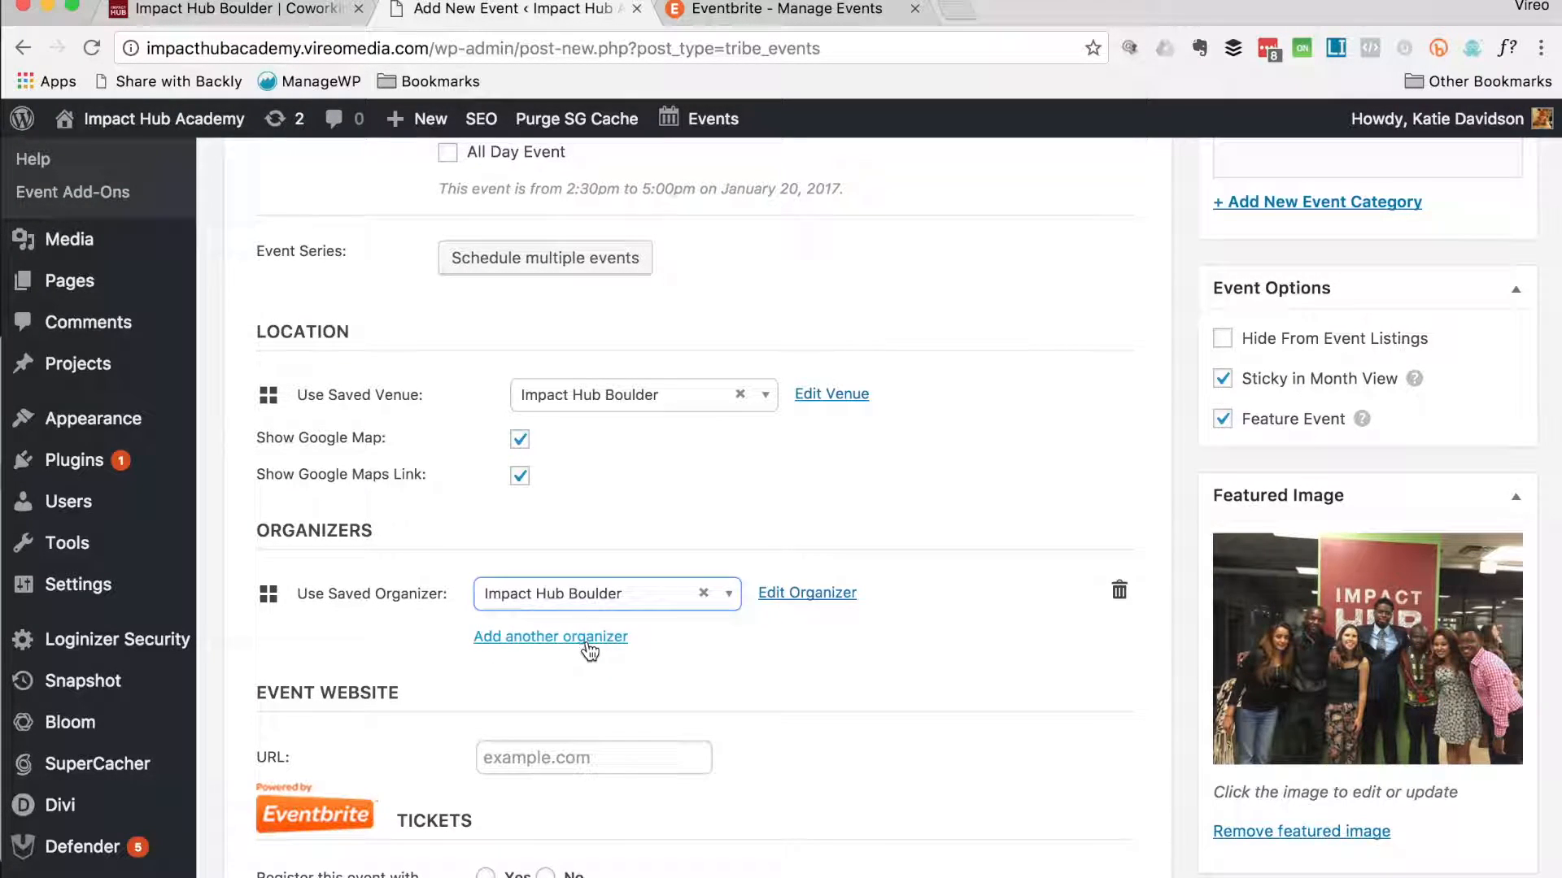
Step: Choose Yes for registering this event with eventbrite.com
{"action": "scroll", "coordinate": [589, 651], "scroll_direction": "down", "scroll_amount": 5}
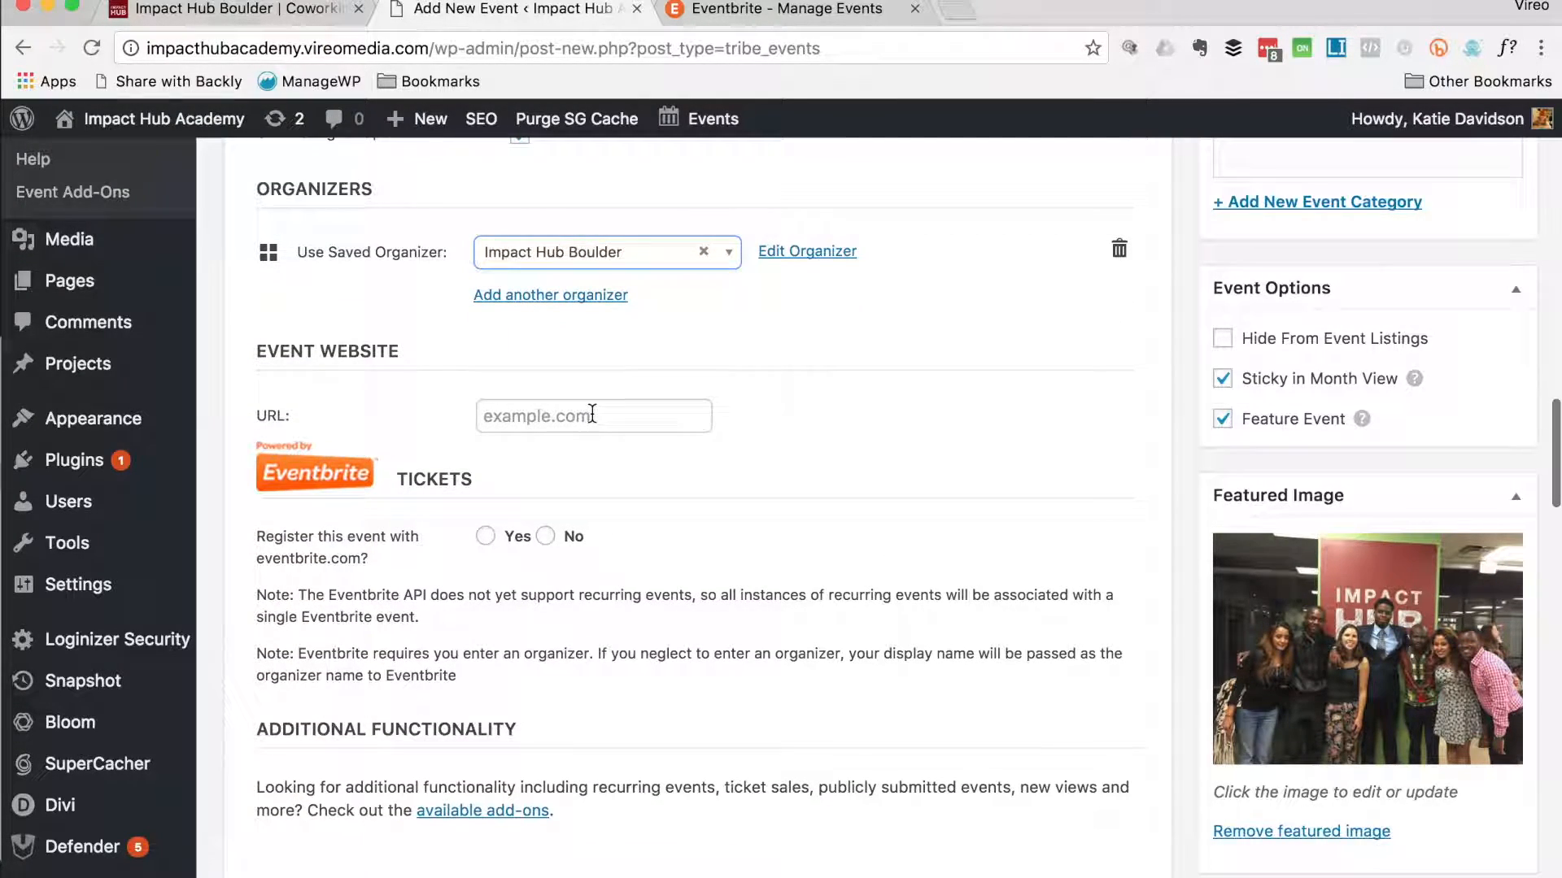
{"action": "scroll", "coordinate": [593, 414], "scroll_direction": "down", "scroll_amount": 2}
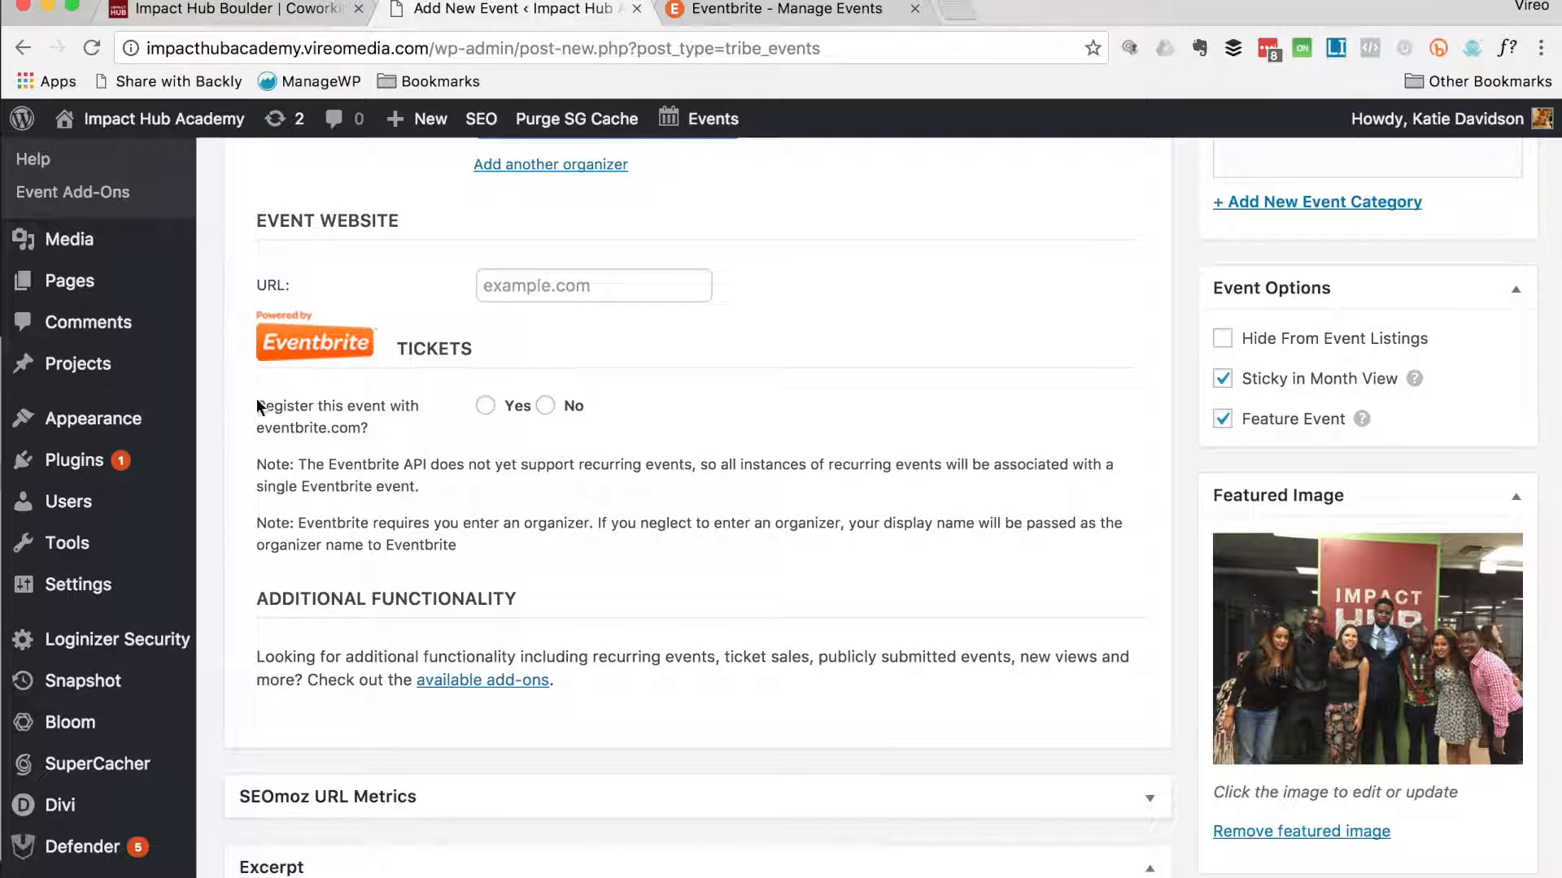
{"action": "left_click", "coordinate": [485, 406]}
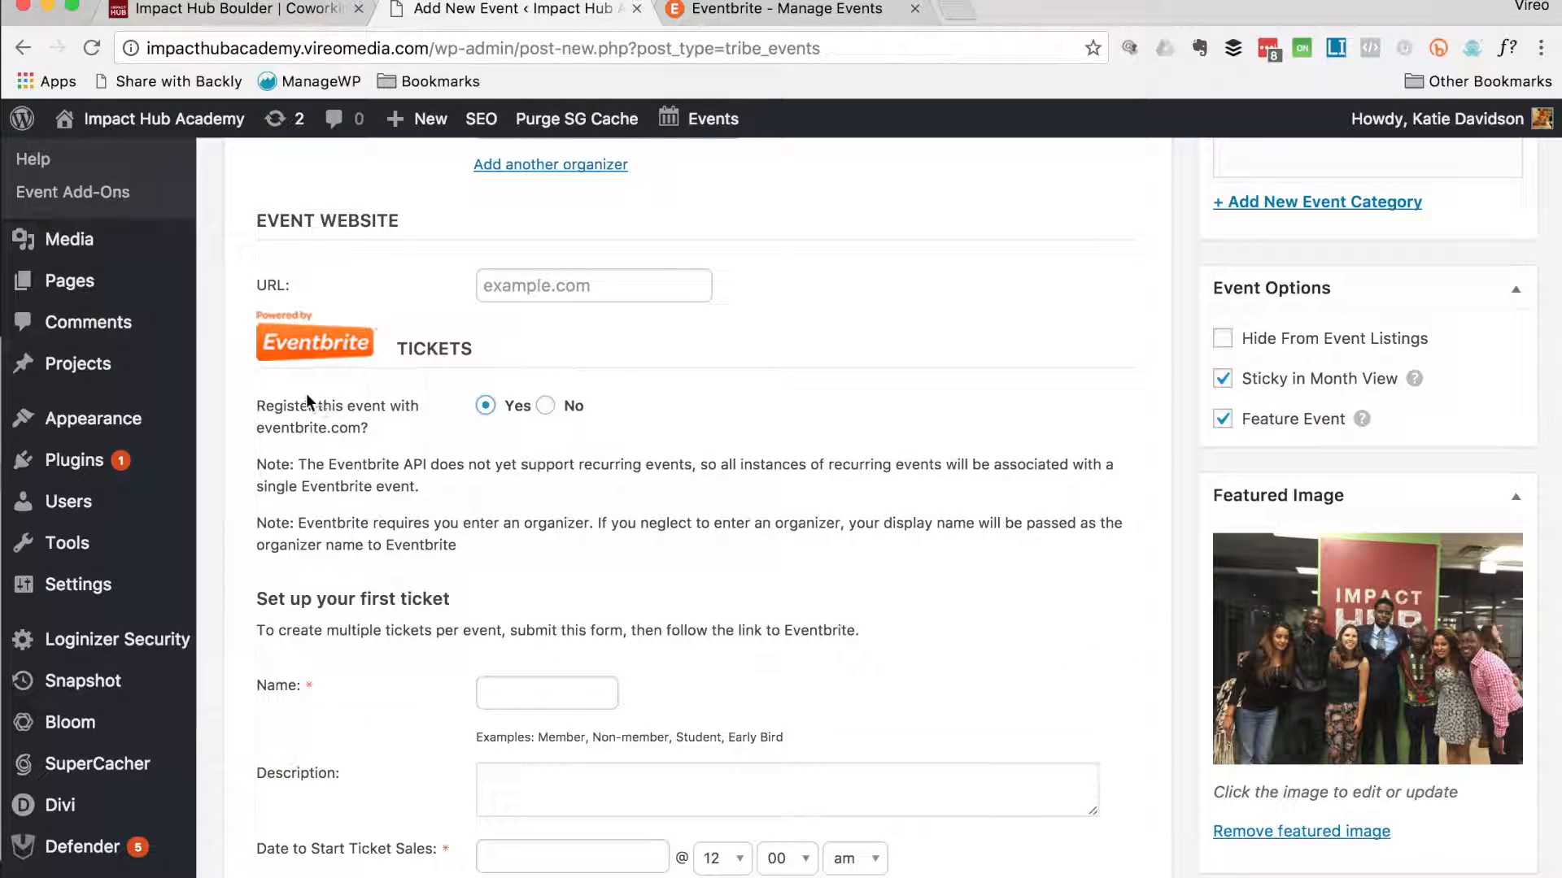
Step: Name the first Eventbrite ticket "Free" and enter "bojbojhutxkuc" as its description
{"action": "scroll", "coordinate": [782, 512], "scroll_direction": "down", "scroll_amount": 3}
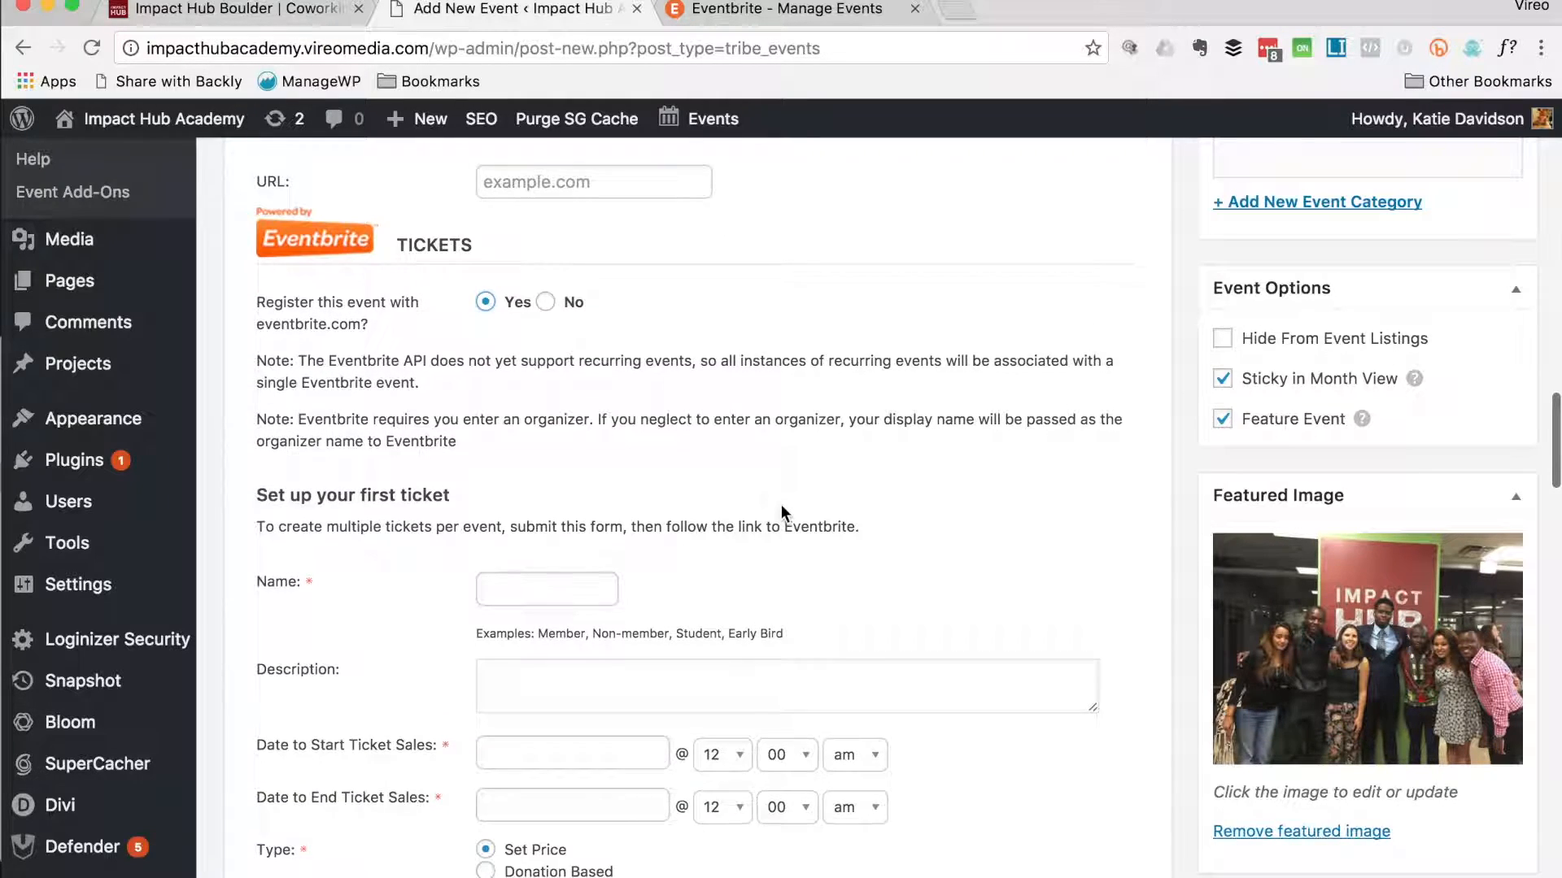
{"action": "scroll", "coordinate": [781, 512], "scroll_direction": "down", "scroll_amount": 2}
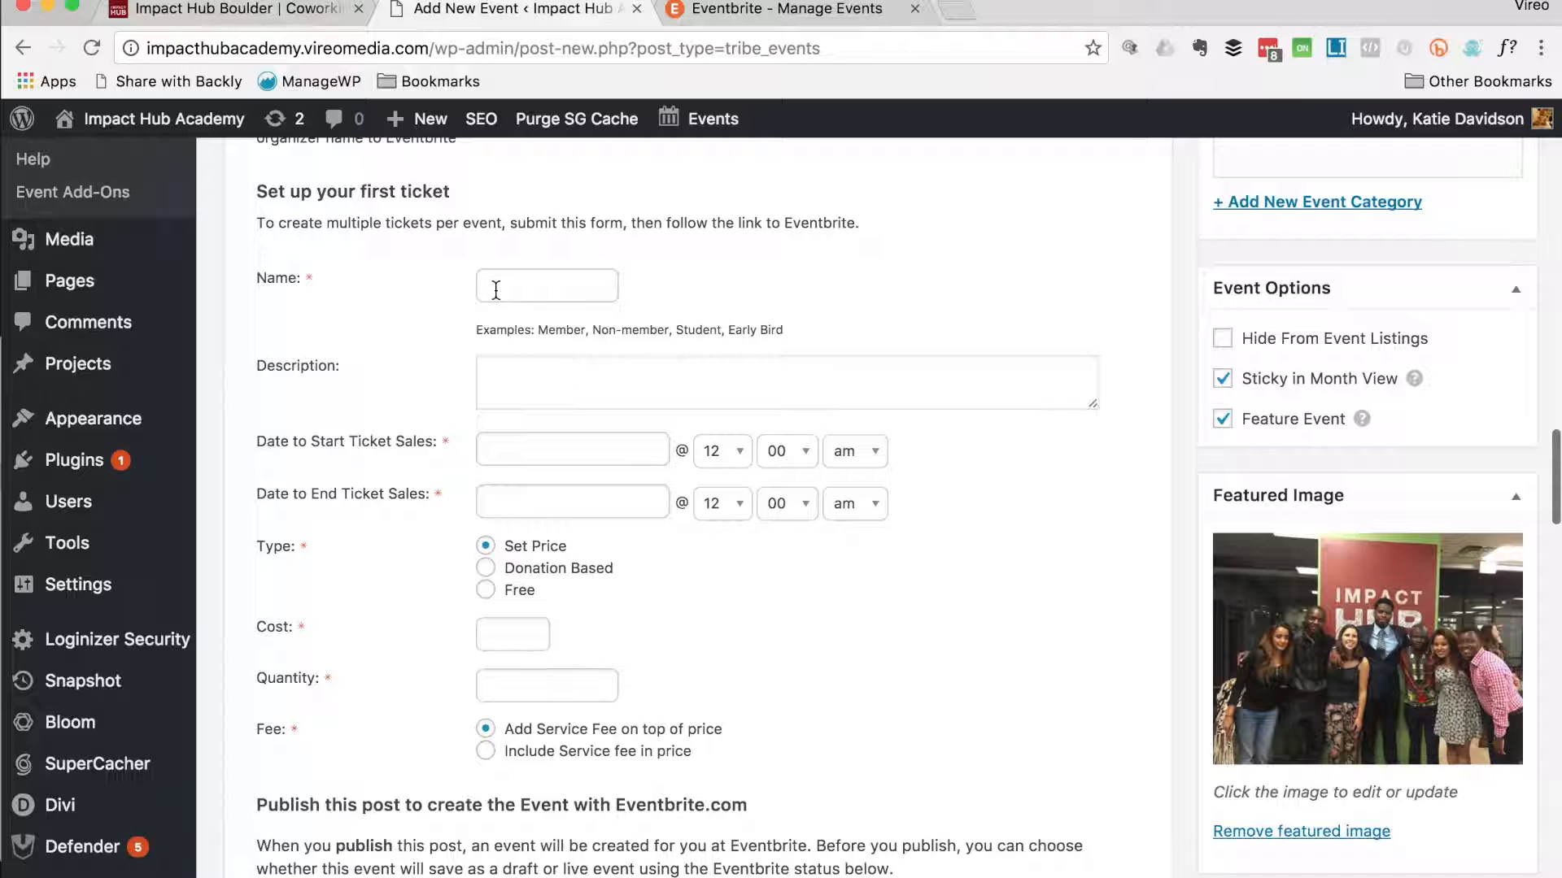
{"action": "left_click", "coordinate": [563, 290]}
{"action": "type", "text": "Free"}
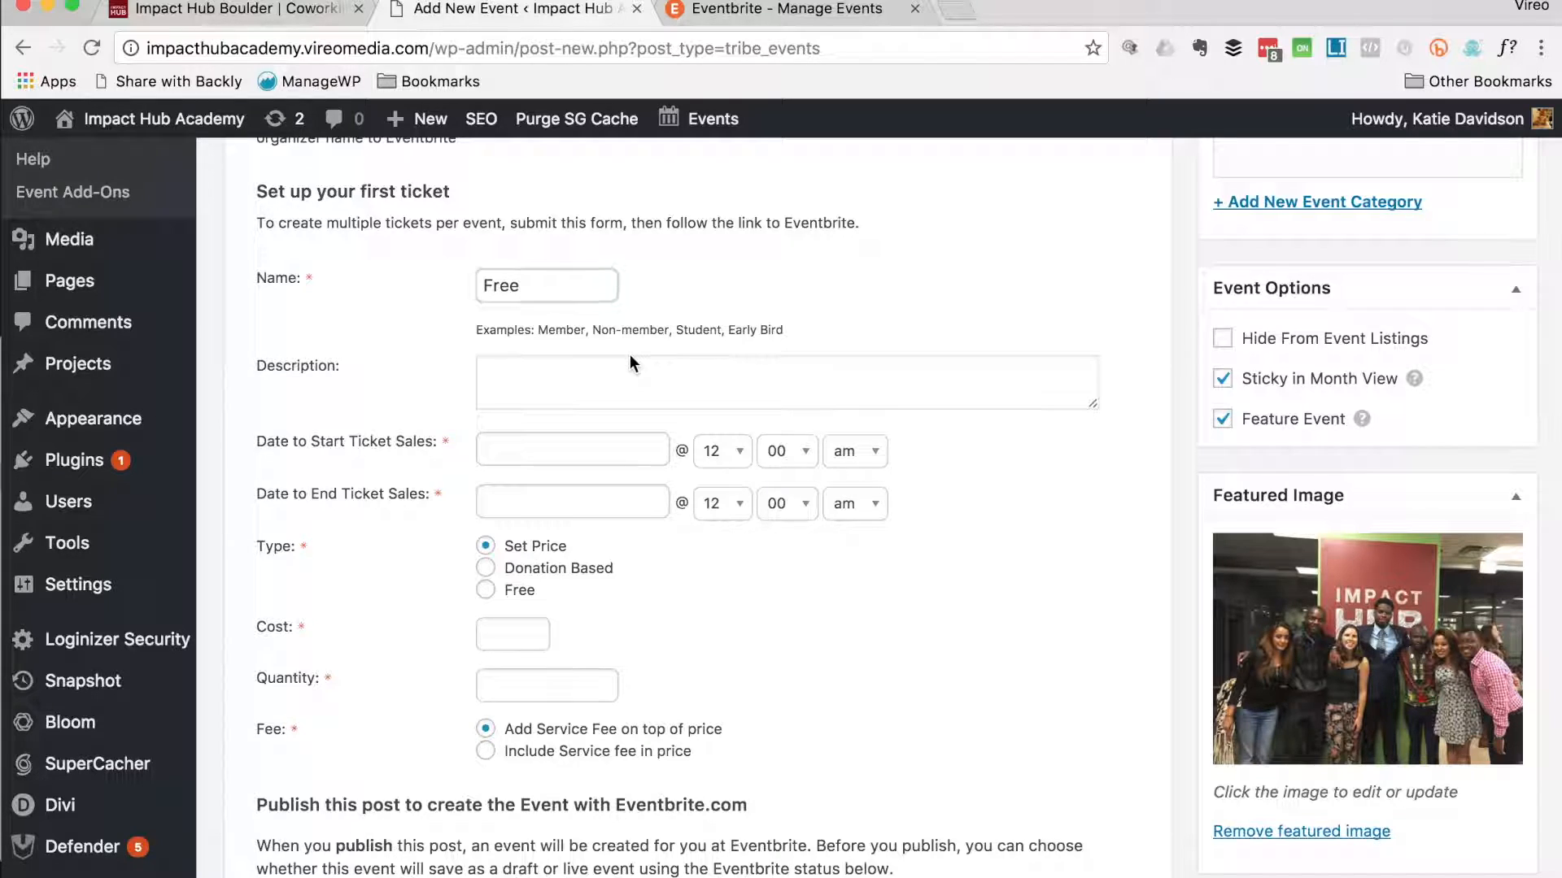
{"action": "left_click", "coordinate": [649, 377]}
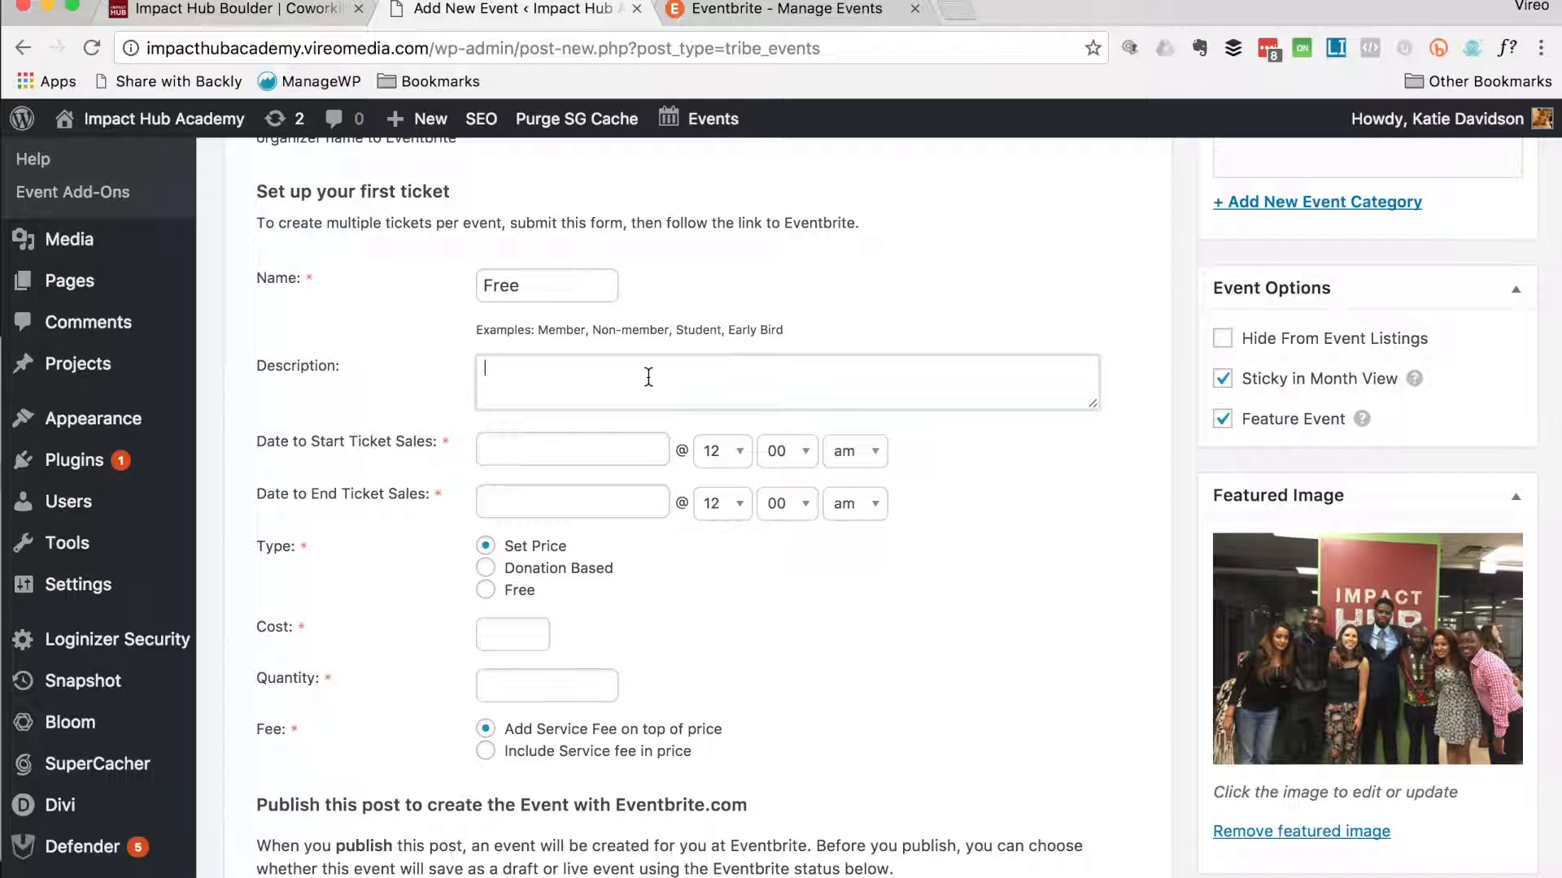
{"action": "type", "text": "bojbojhutxkuc"}
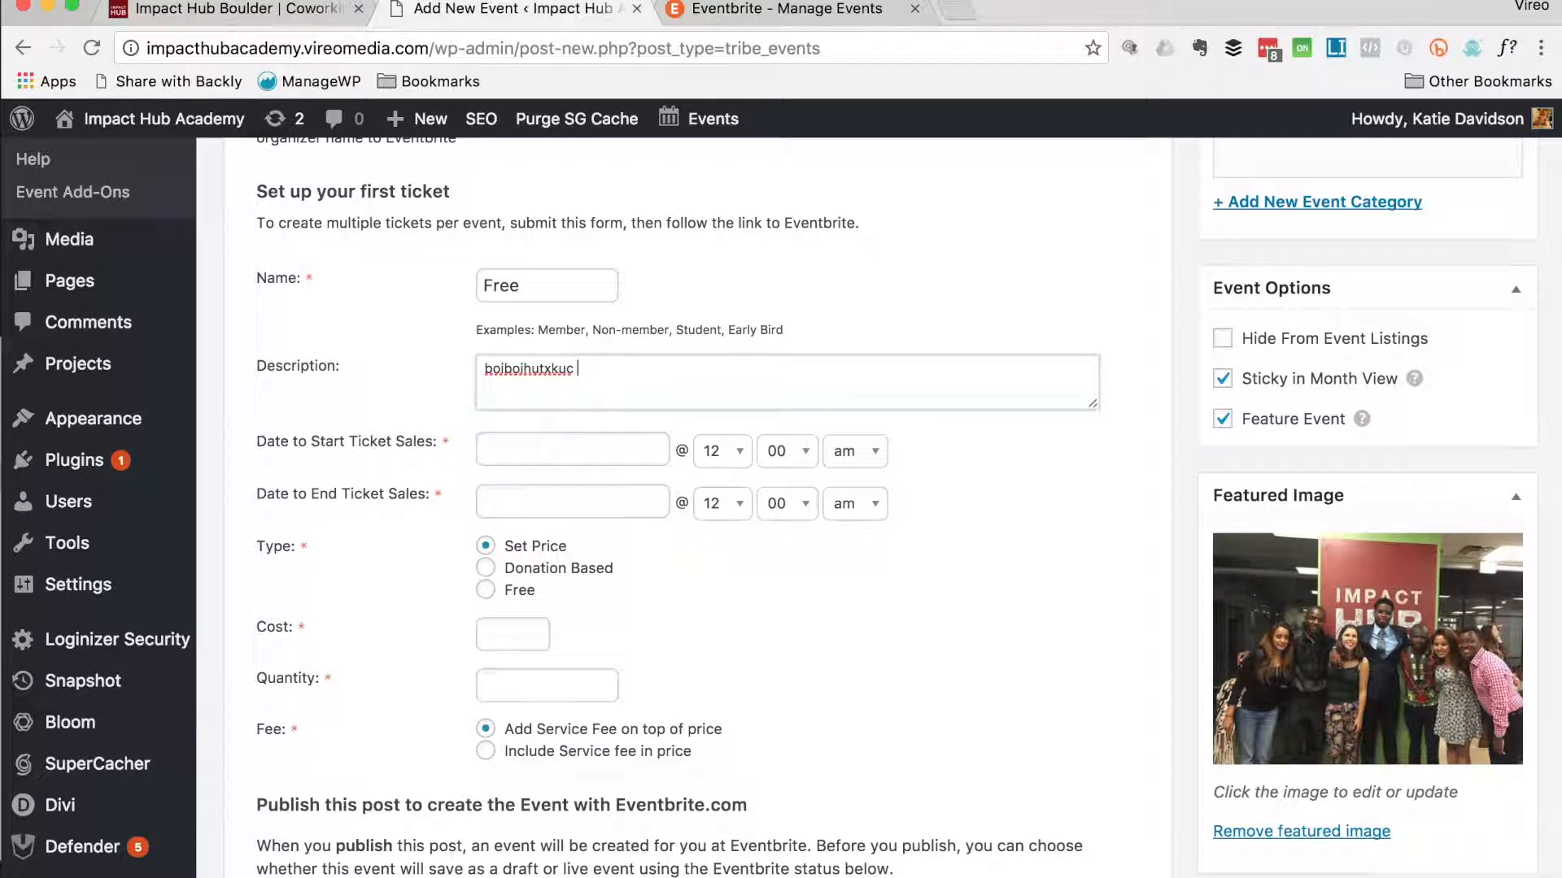
{"action": "left_click", "coordinate": [585, 453]}
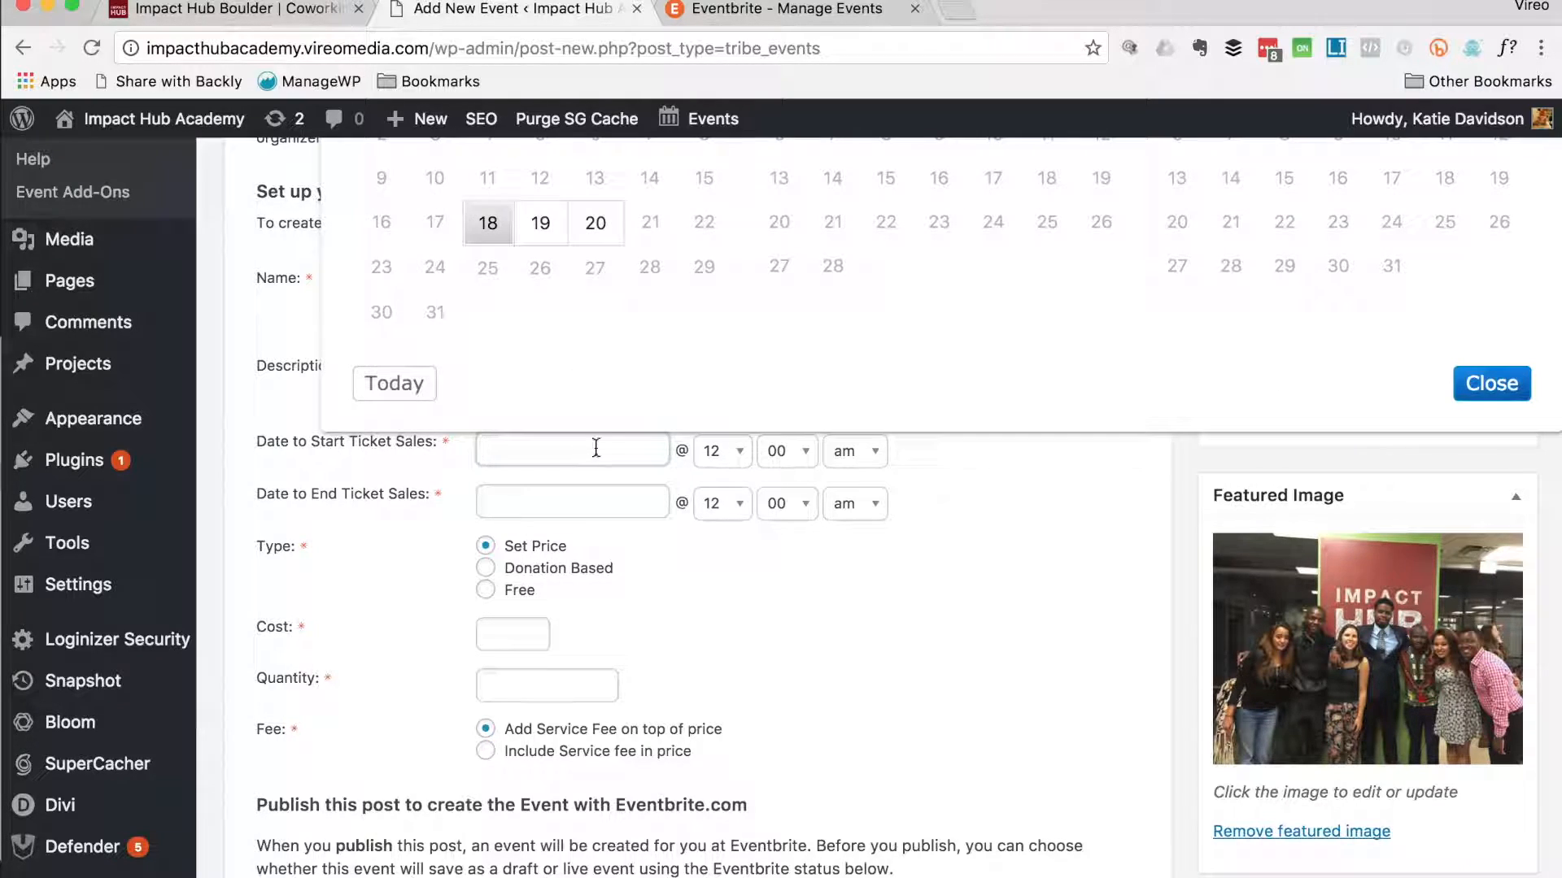
{"action": "left_click", "coordinate": [602, 504]}
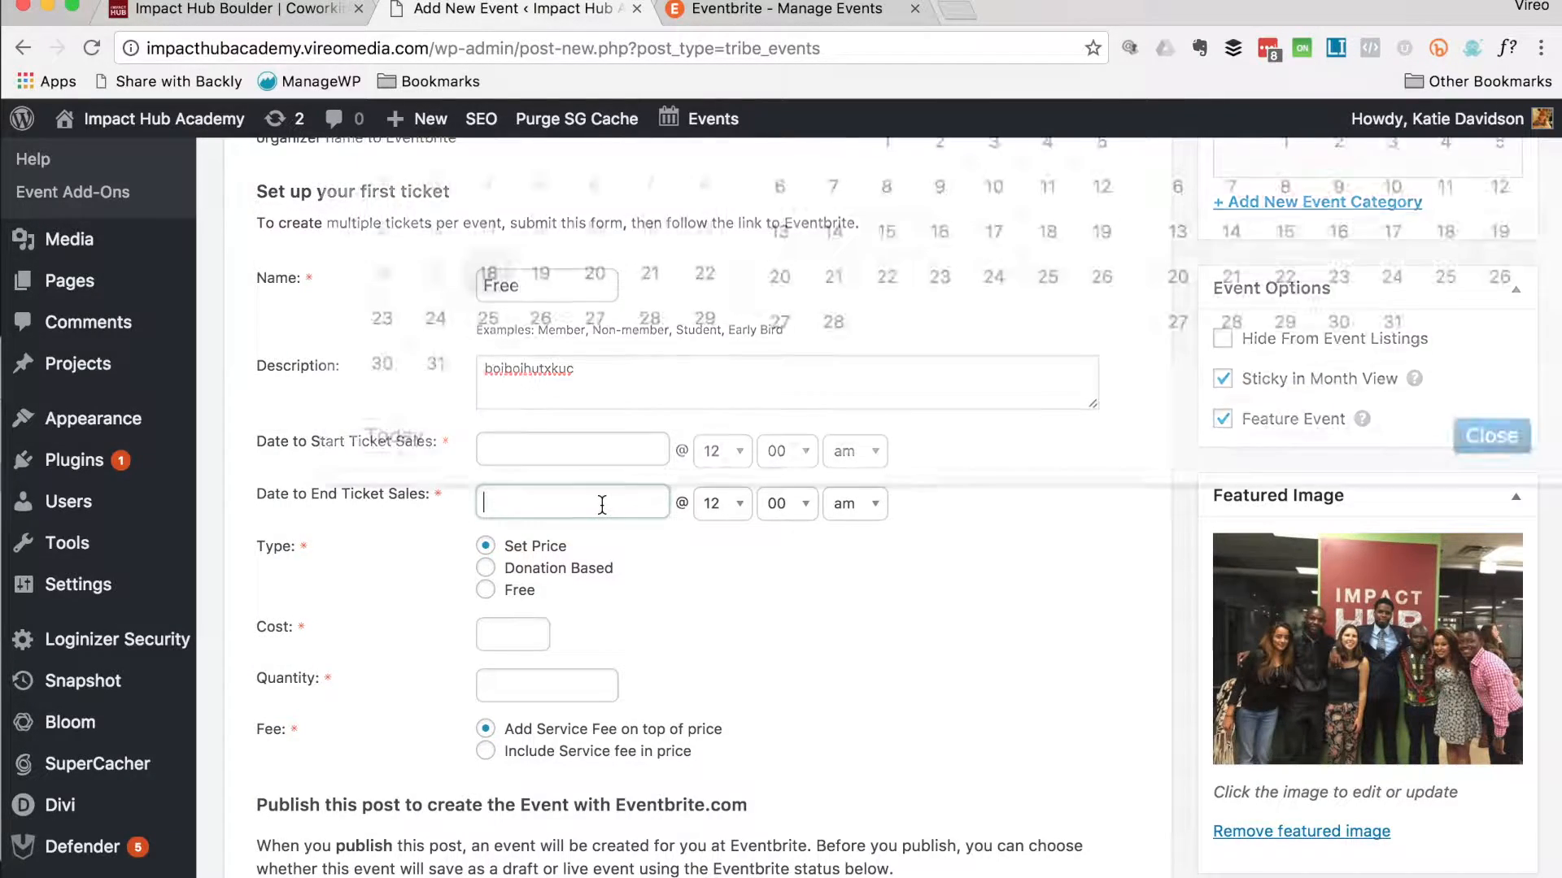
{"action": "left_click", "coordinate": [781, 563]}
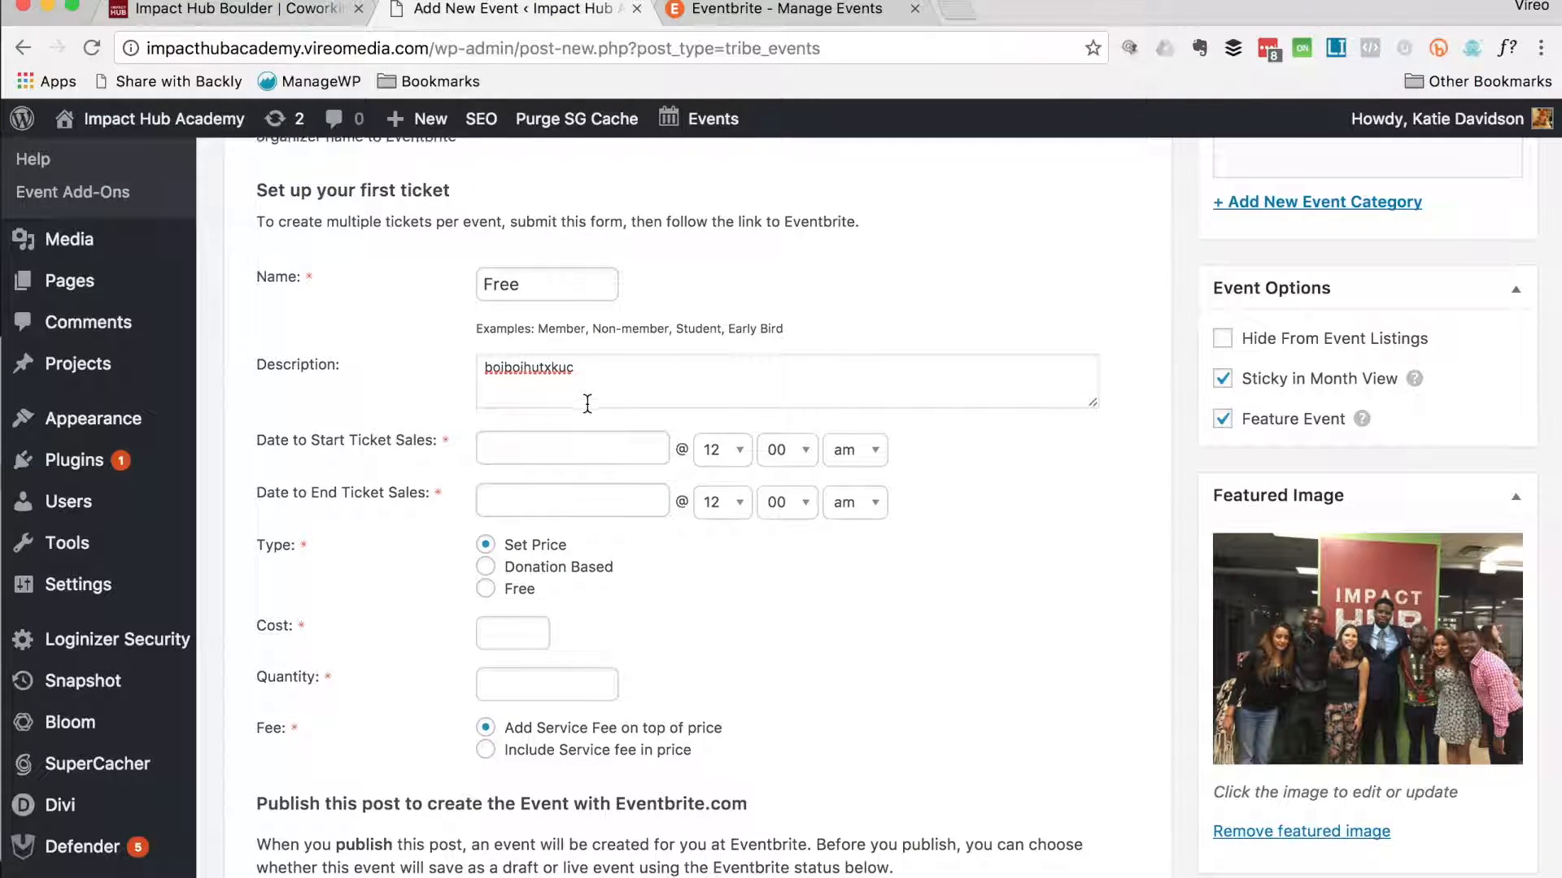
Step: Rename the first Eventbrite ticket as "Early Bird"
{"action": "scroll", "coordinate": [587, 403], "scroll_direction": "down", "scroll_amount": 3}
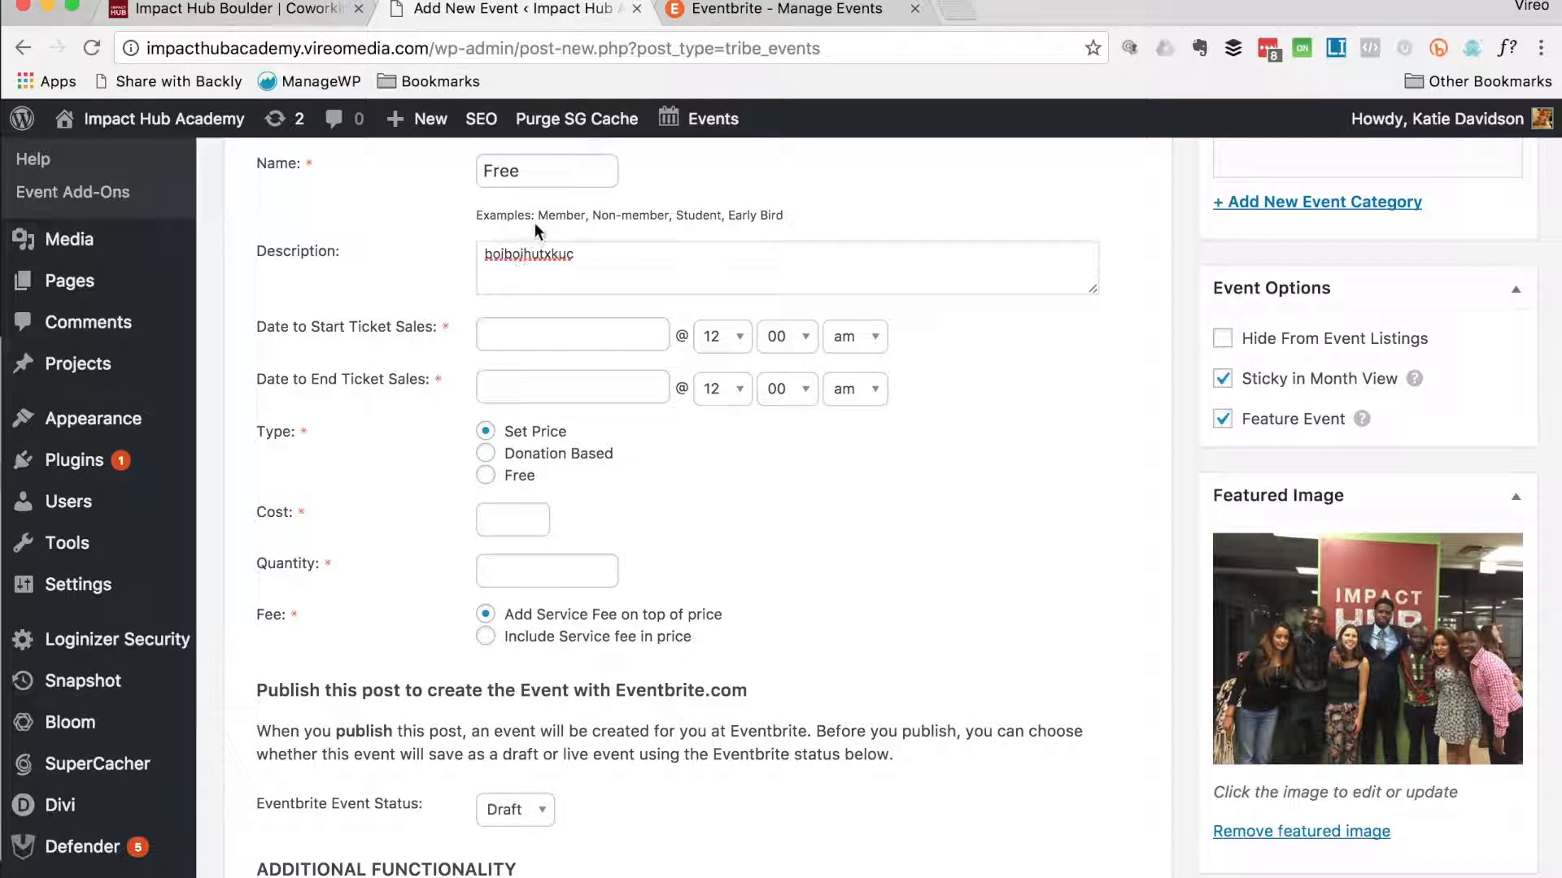
{"action": "left_click_drag", "start_coordinate": [558, 172], "coordinate": [482, 172]}
{"action": "type", "text": "Early"}
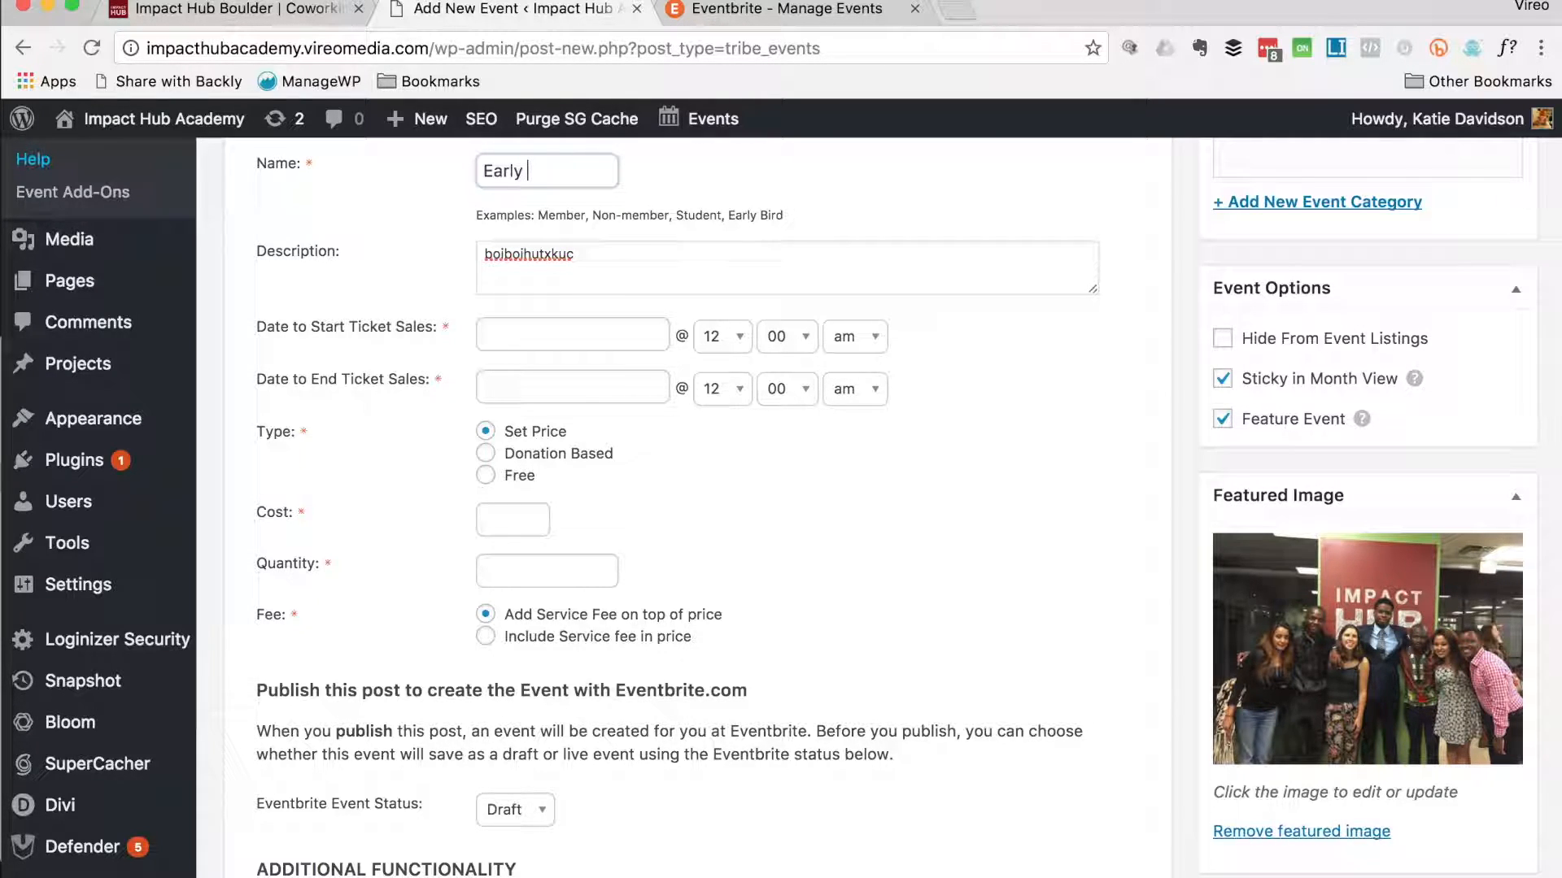
Step: Set both the start and end dates of the ticket sales to 2017-01-18
{"action": "left_click", "coordinate": [610, 330]}
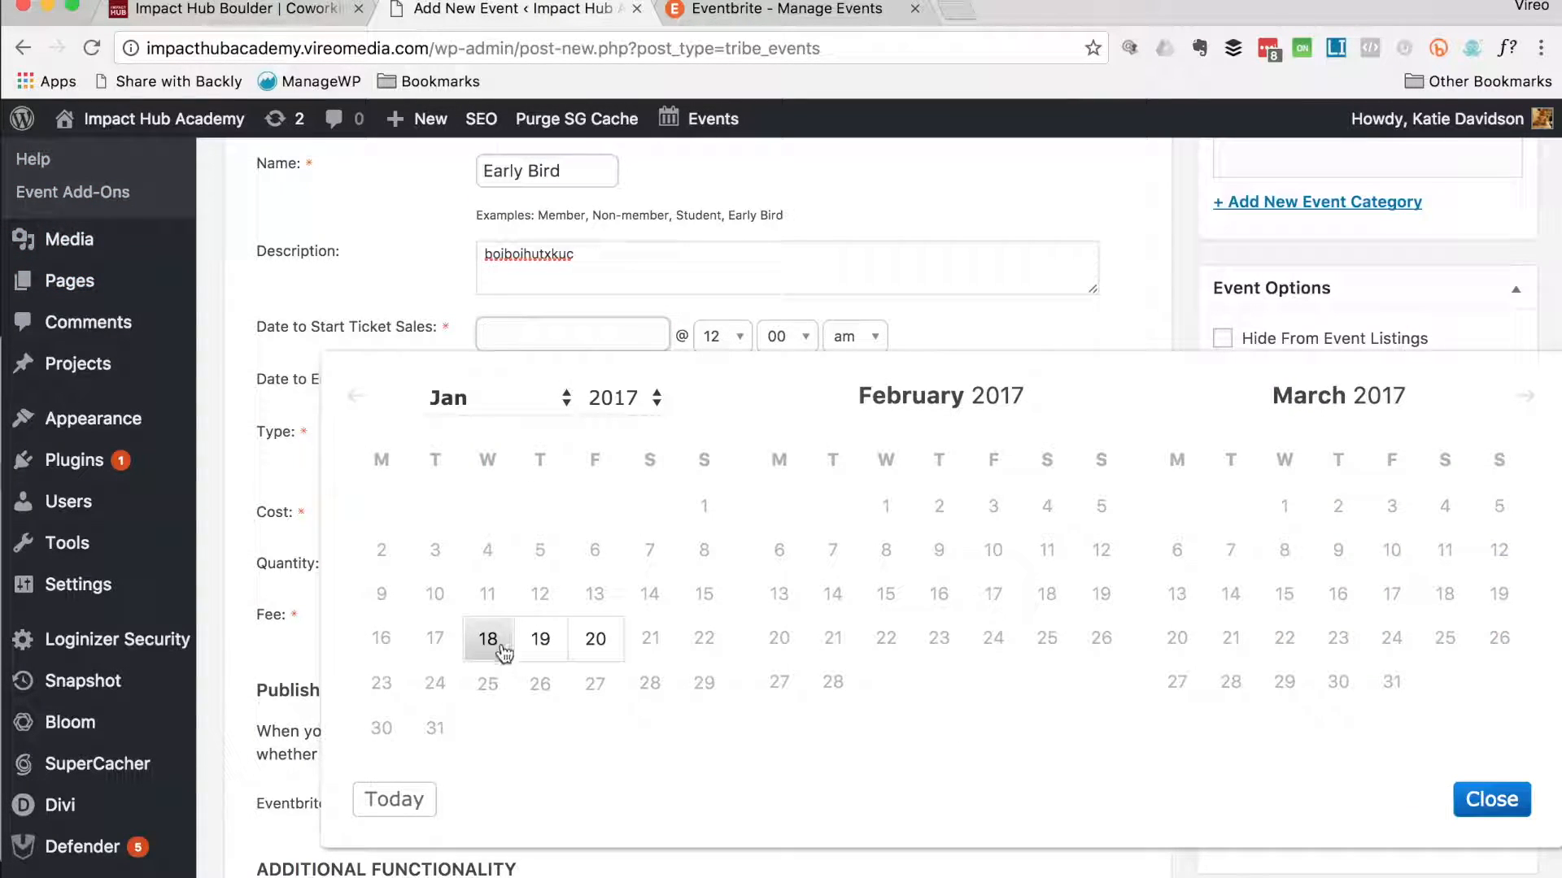
{"action": "left_click", "coordinate": [501, 646]}
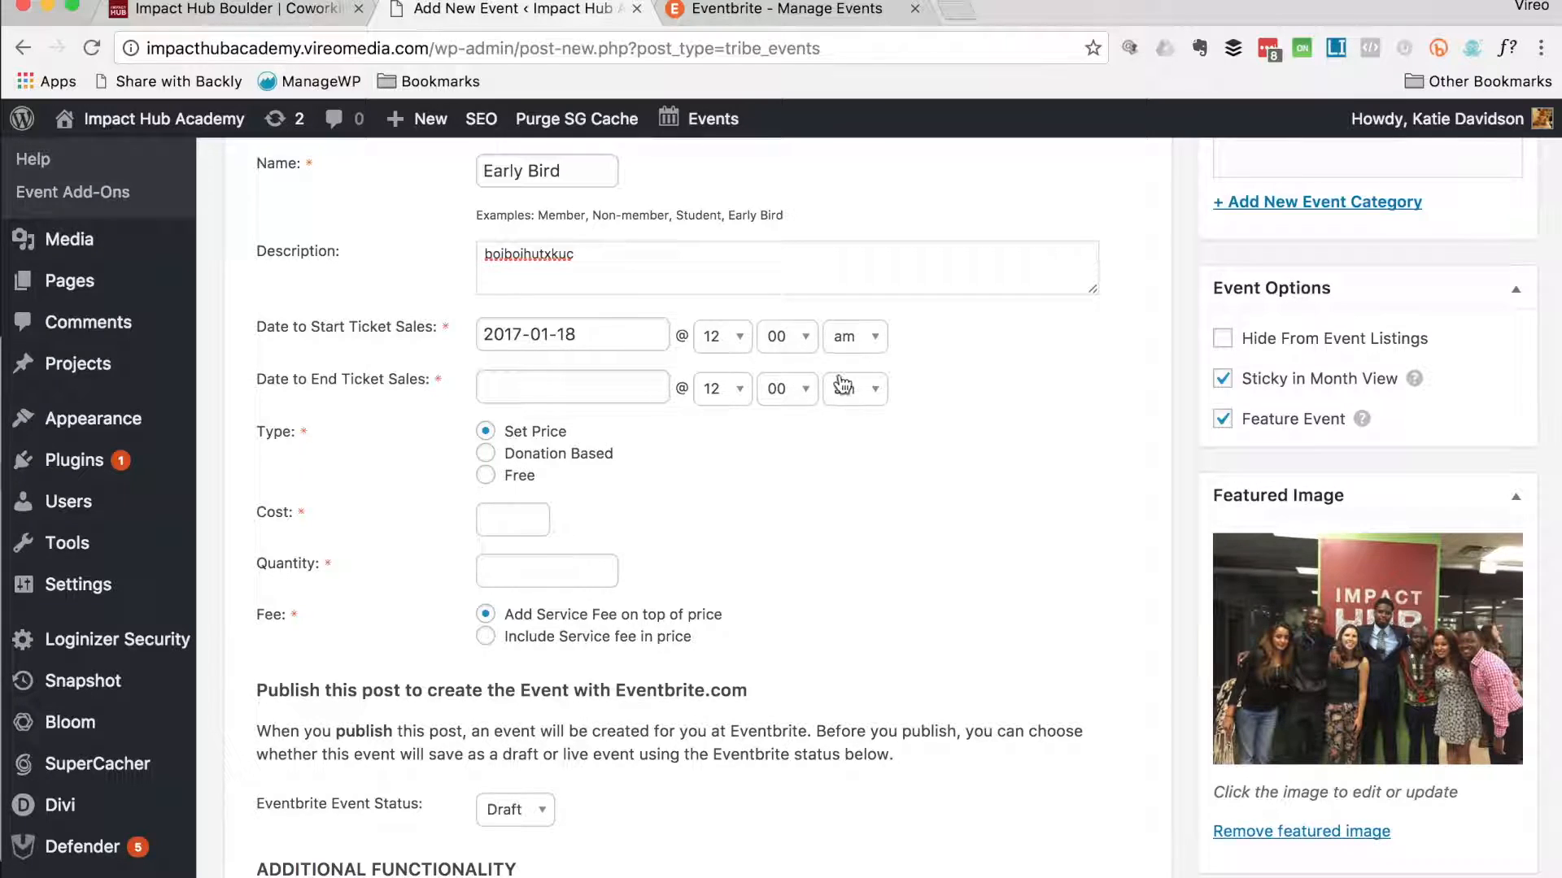
{"action": "left_click", "coordinate": [640, 385]}
{"action": "left_click", "coordinate": [490, 593]}
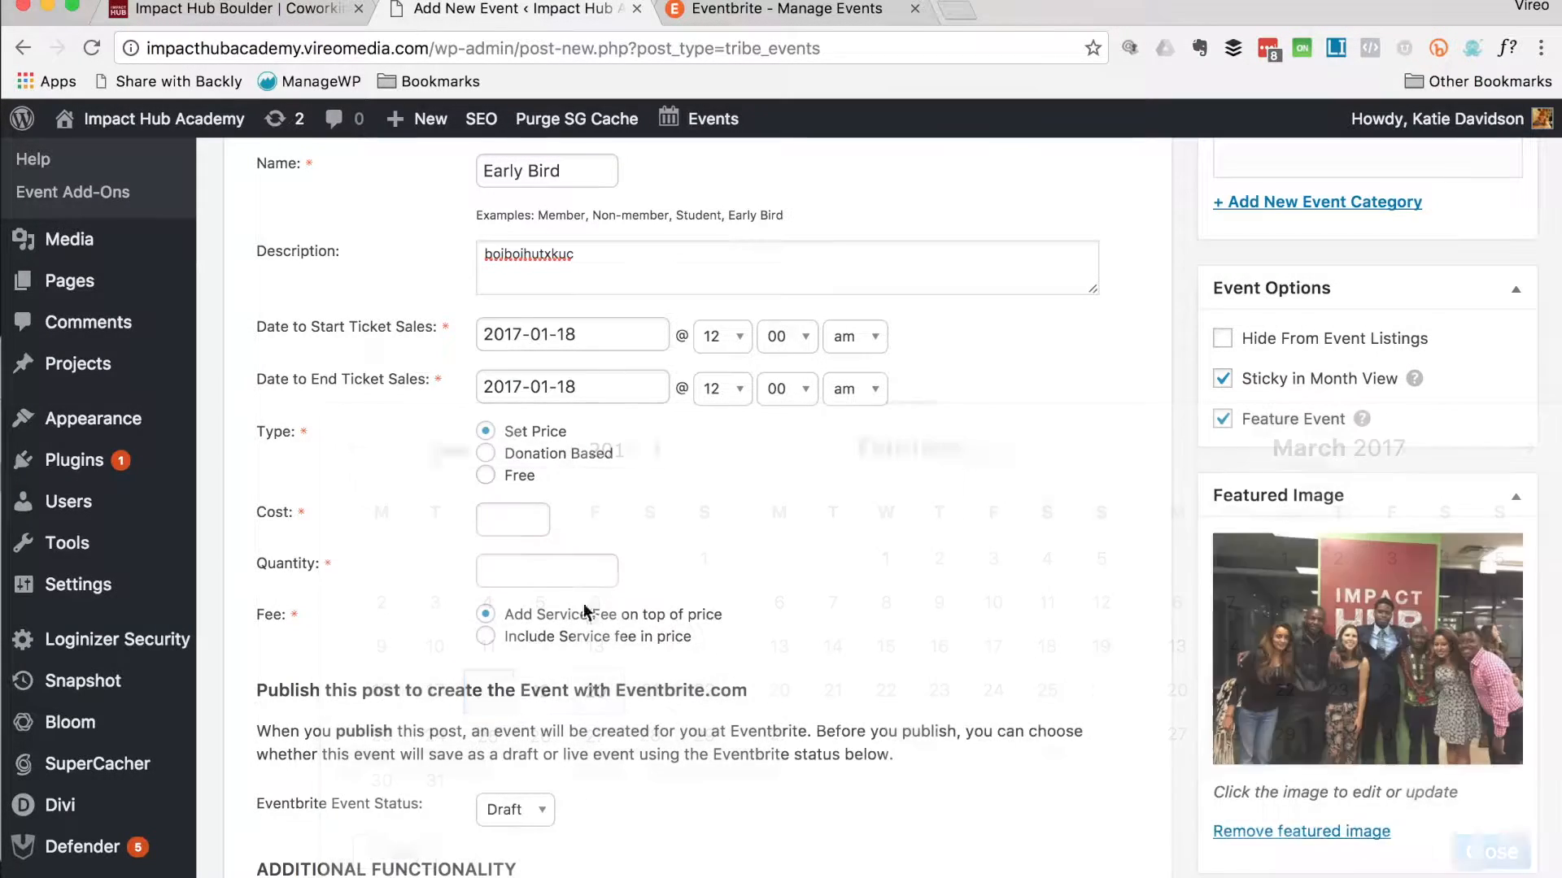
Step: Set the end time of the Early Bird ticket sales to 08:00 pm
{"action": "left_click", "coordinate": [740, 392]}
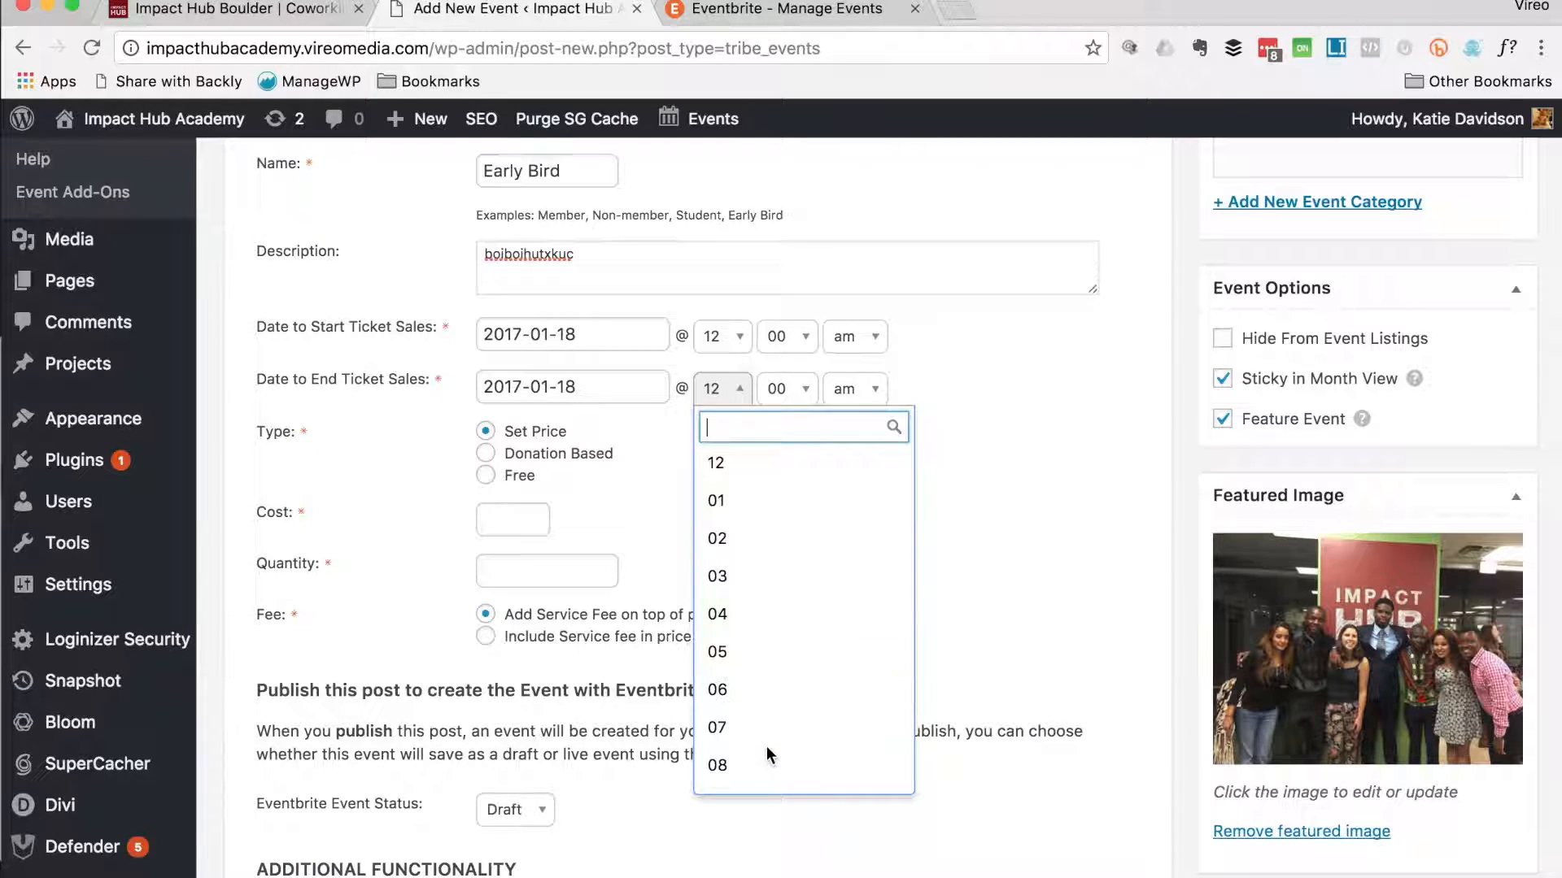
{"action": "left_click", "coordinate": [767, 763]}
{"action": "left_click", "coordinate": [864, 388]}
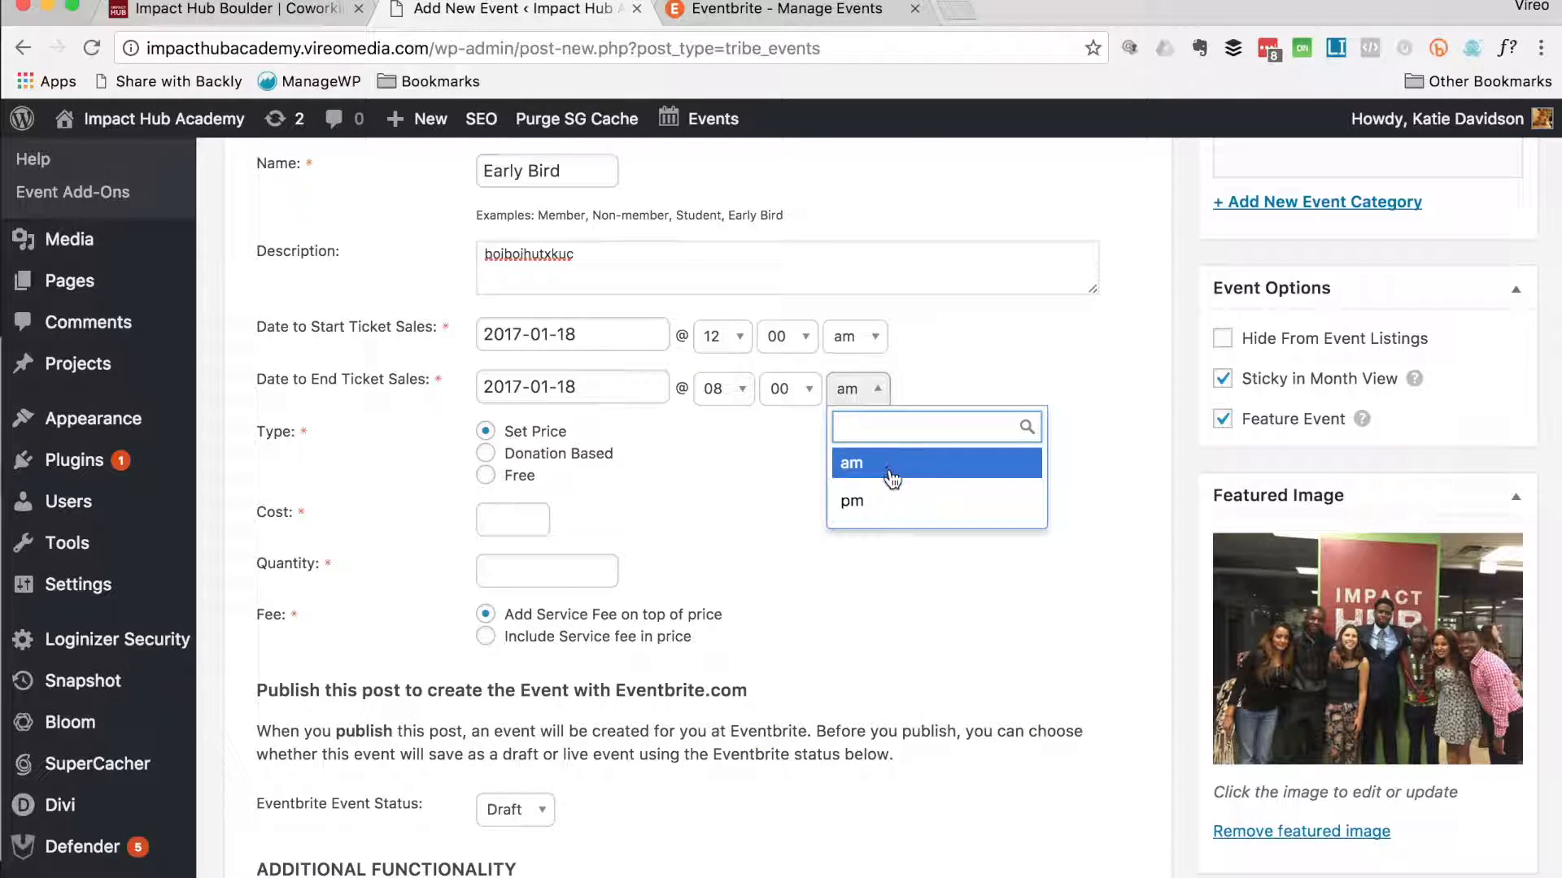
{"action": "left_click", "coordinate": [887, 497]}
Step: Set the Early Bird ticket's cost to 8.00 and its quantity to 30
{"action": "left_click", "coordinate": [519, 517]}
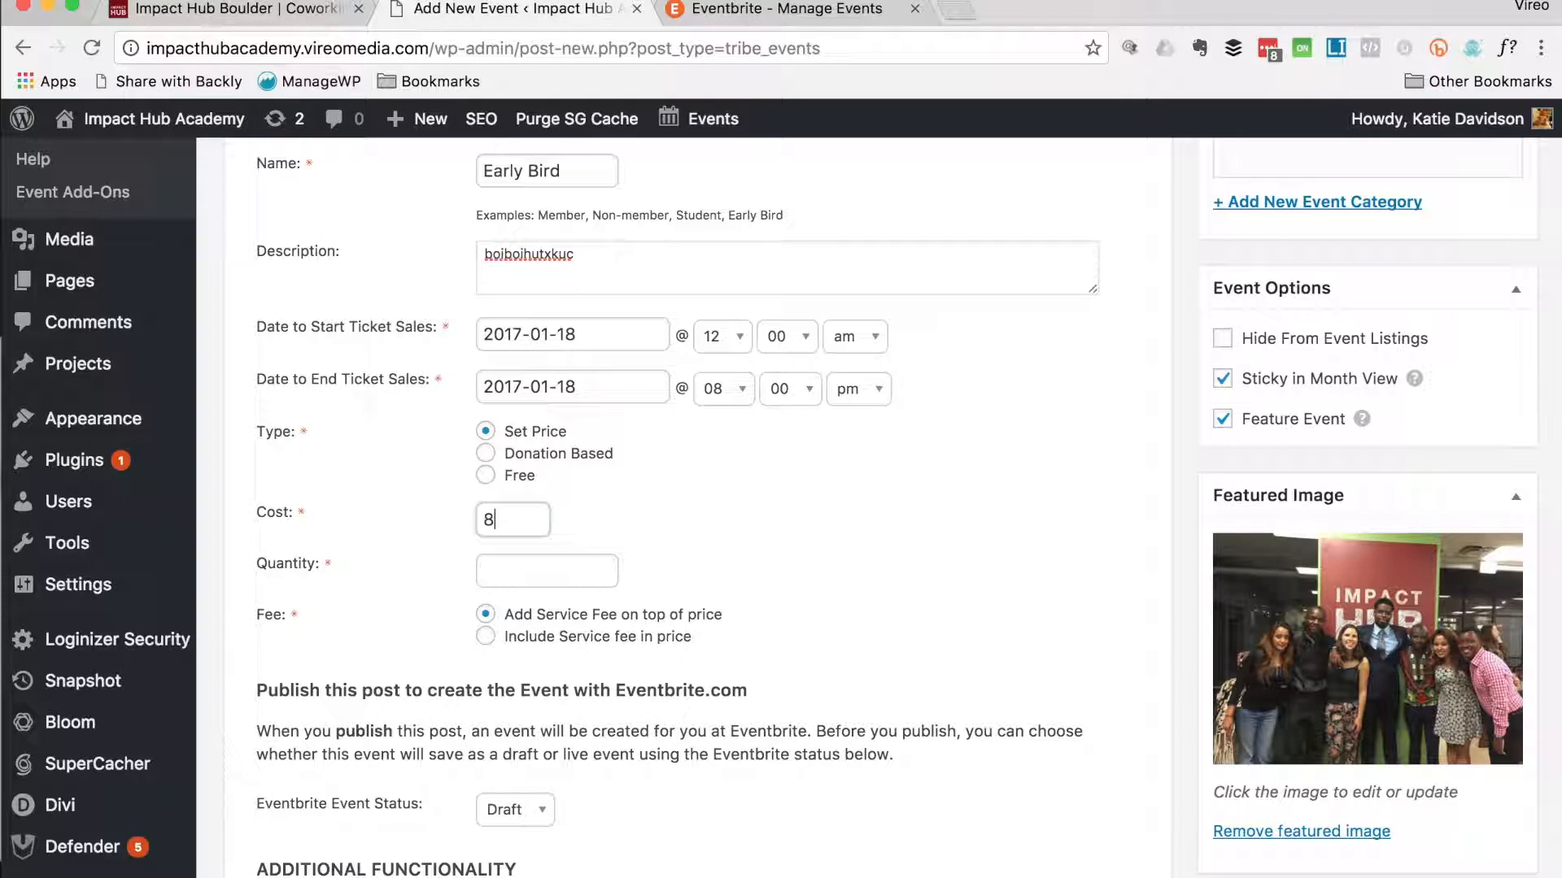
{"action": "left_click", "coordinate": [562, 574]}
{"action": "type", "text": "30"}
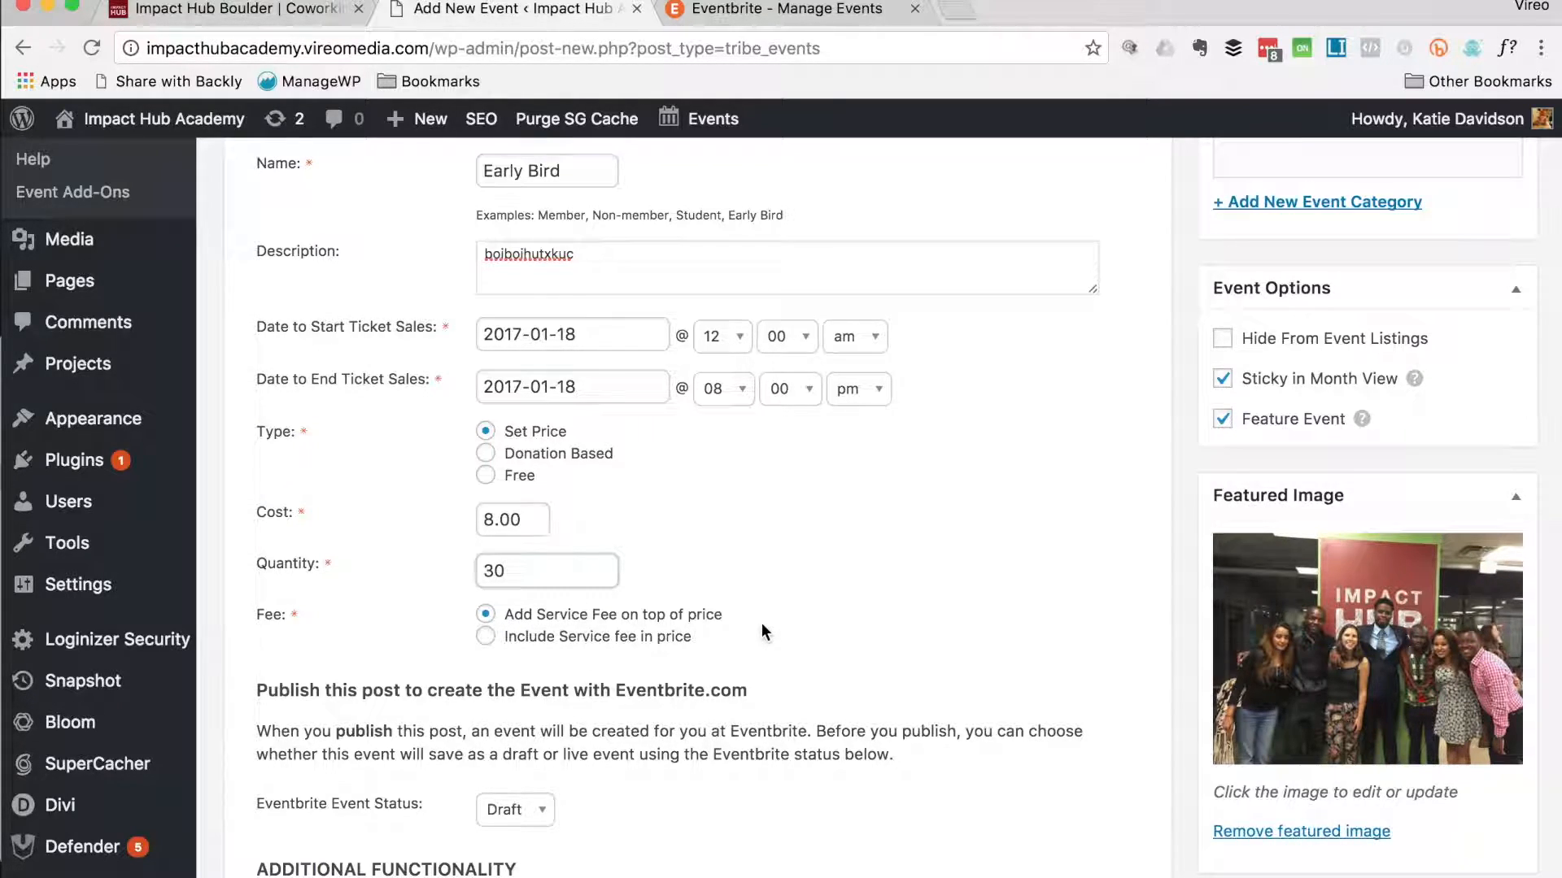
Step: Choose Draft as the Eventbrite event status
{"action": "scroll", "coordinate": [762, 627], "scroll_direction": "up", "scroll_amount": 10}
{"action": "scroll", "coordinate": [761, 623], "scroll_direction": "down", "scroll_amount": 7}
{"action": "scroll", "coordinate": [761, 623], "scroll_direction": "down", "scroll_amount": 5}
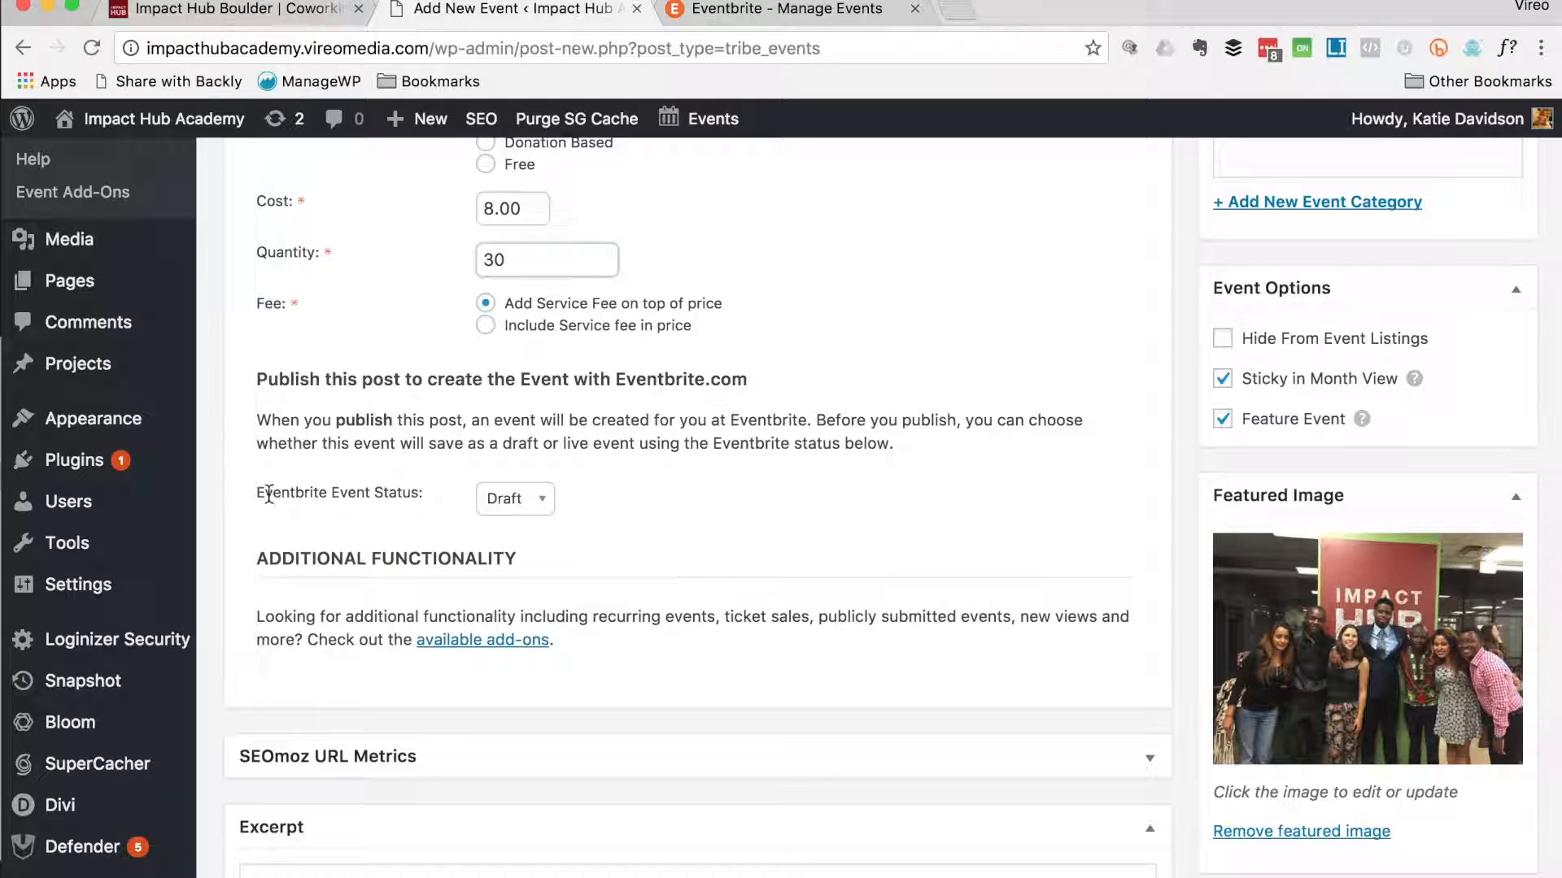
{"action": "left_click", "coordinate": [535, 500]}
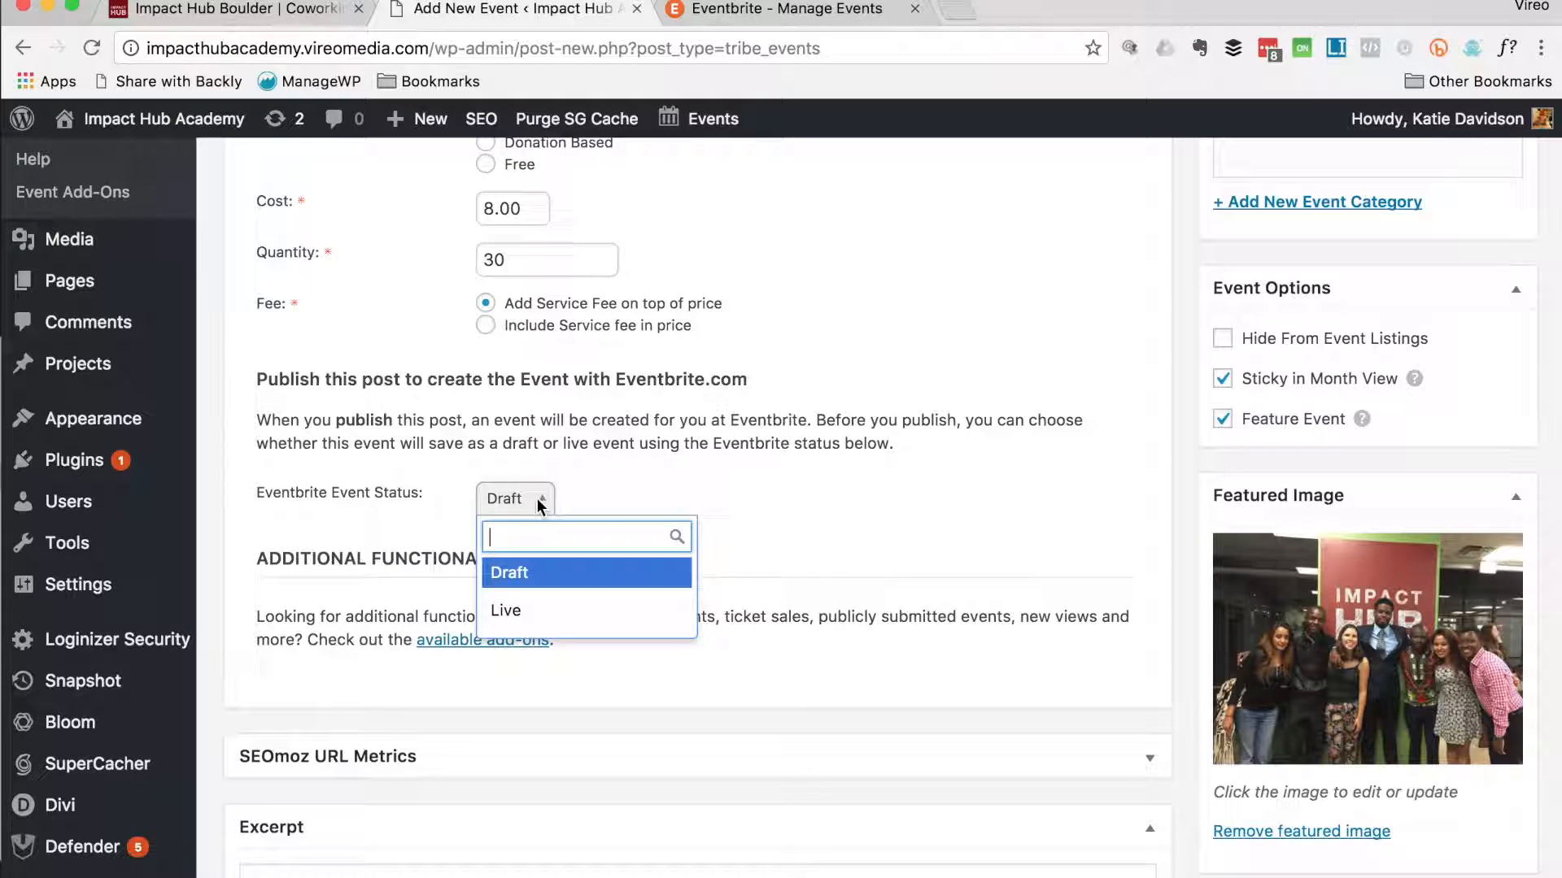
{"action": "left_click", "coordinate": [550, 579]}
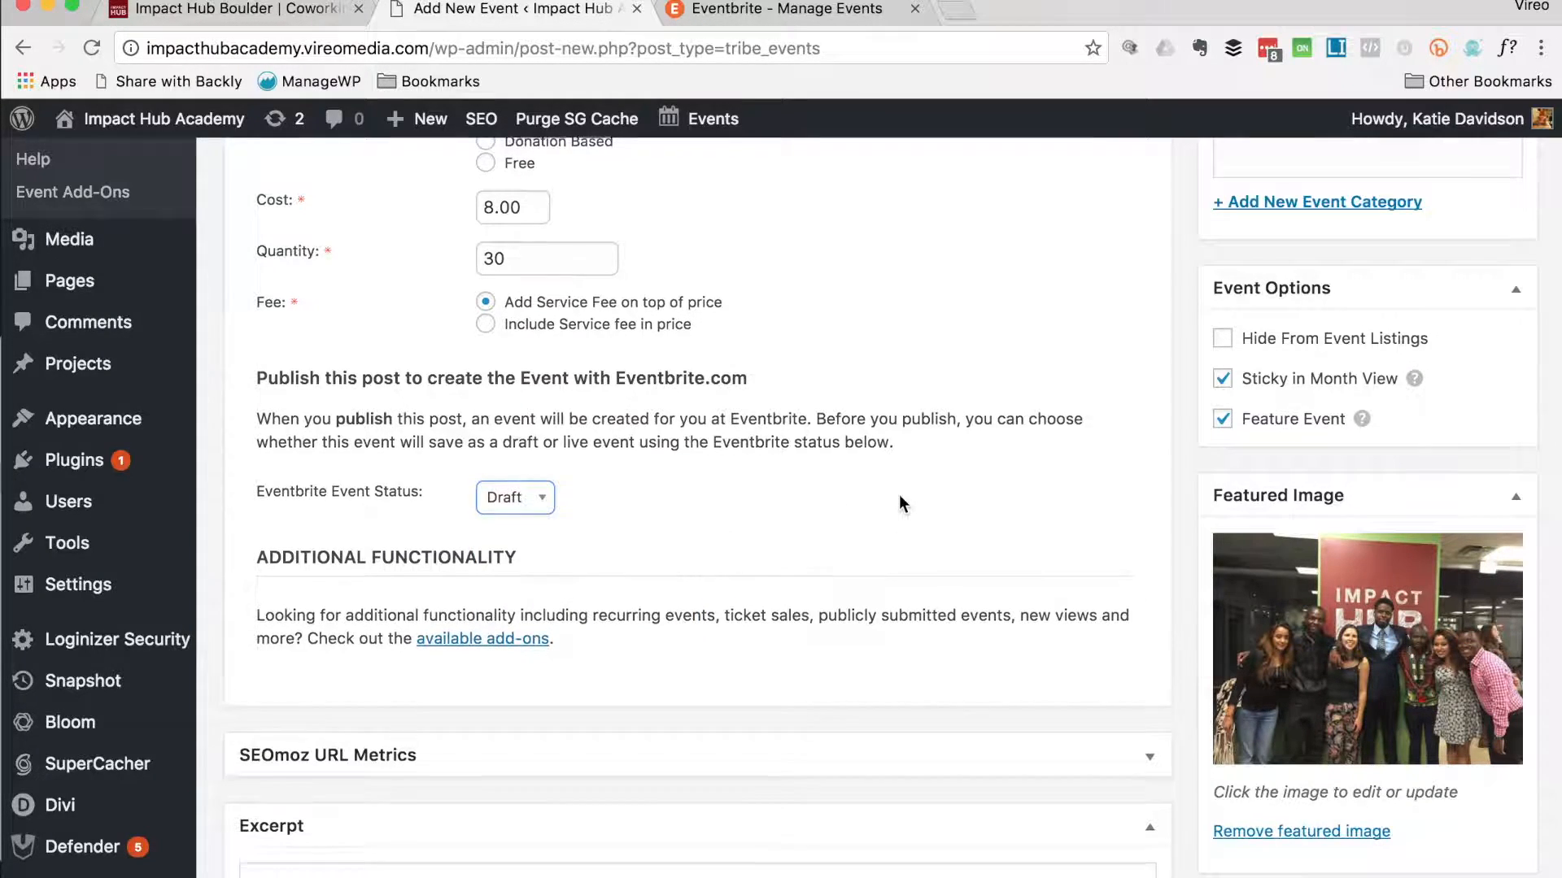
Step: Enter "Text" as the event's excerpt
{"action": "scroll", "coordinate": [900, 494], "scroll_direction": "down", "scroll_amount": 5}
{"action": "scroll", "coordinate": [900, 495], "scroll_direction": "down", "scroll_amount": 1}
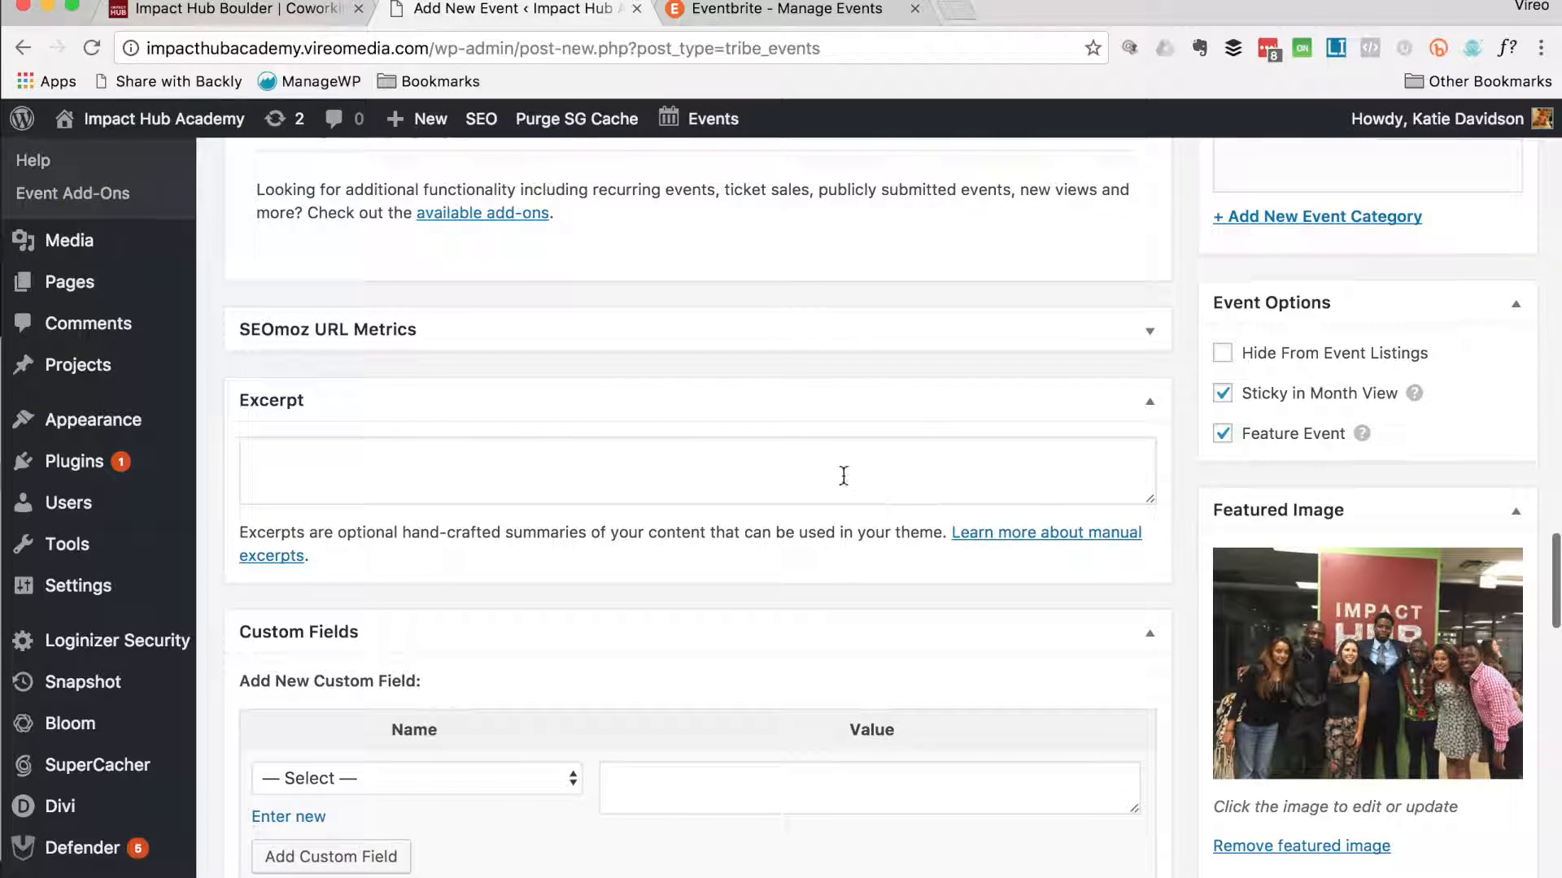
{"action": "left_click", "coordinate": [843, 475]}
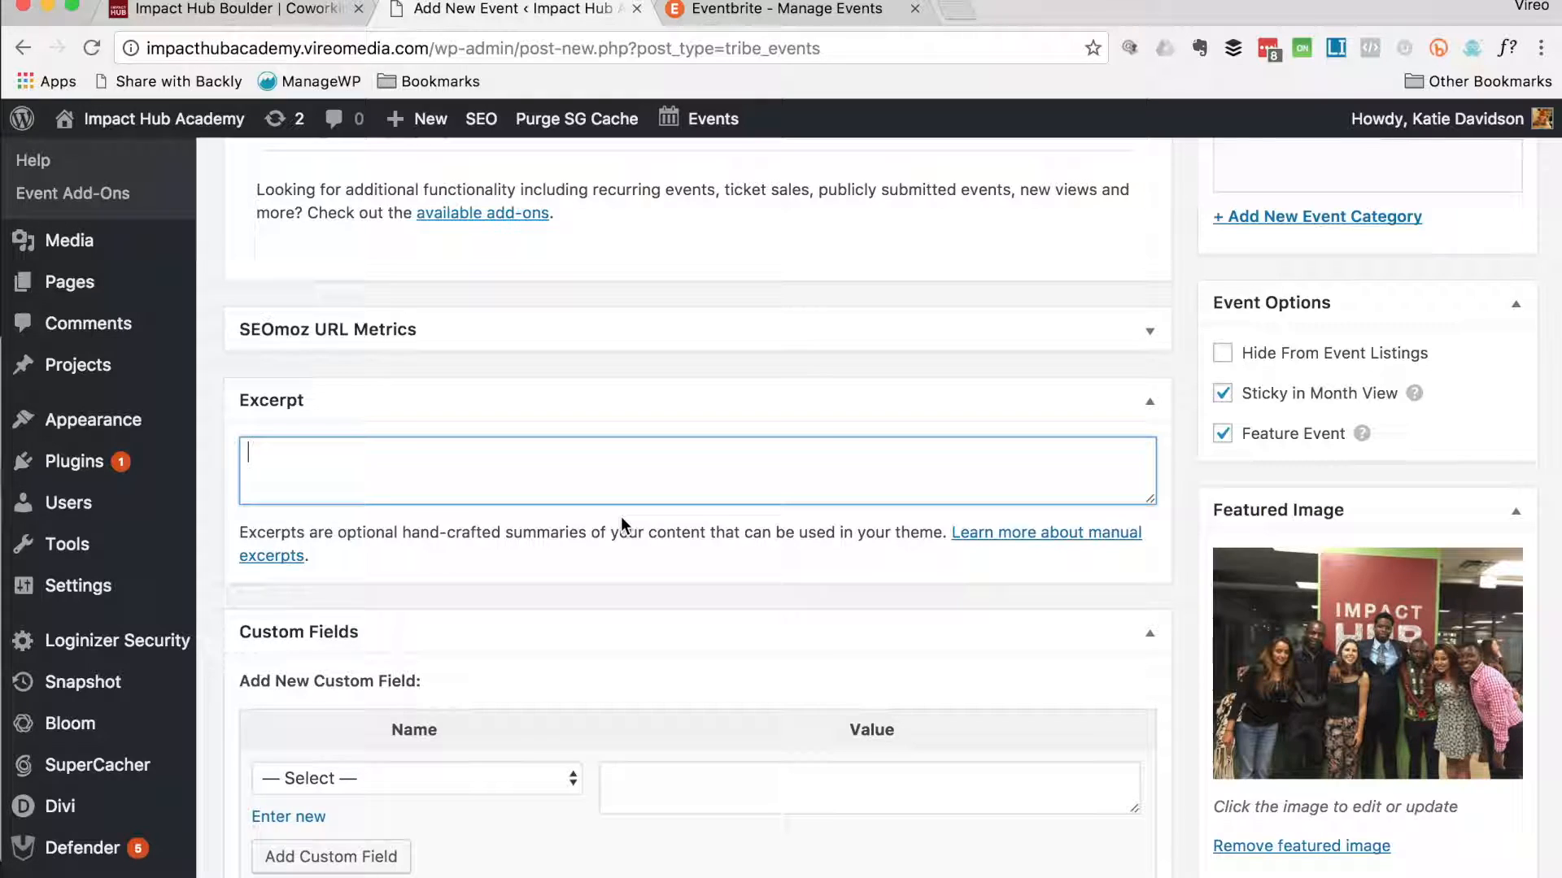
{"action": "type", "text": "Tes"}
{"action": "key", "text": "BackSpace"}
{"action": "type", "text": "xt"}
Step: Save the event as a draft
{"action": "scroll", "coordinate": [636, 484], "scroll_direction": "down", "scroll_amount": 5}
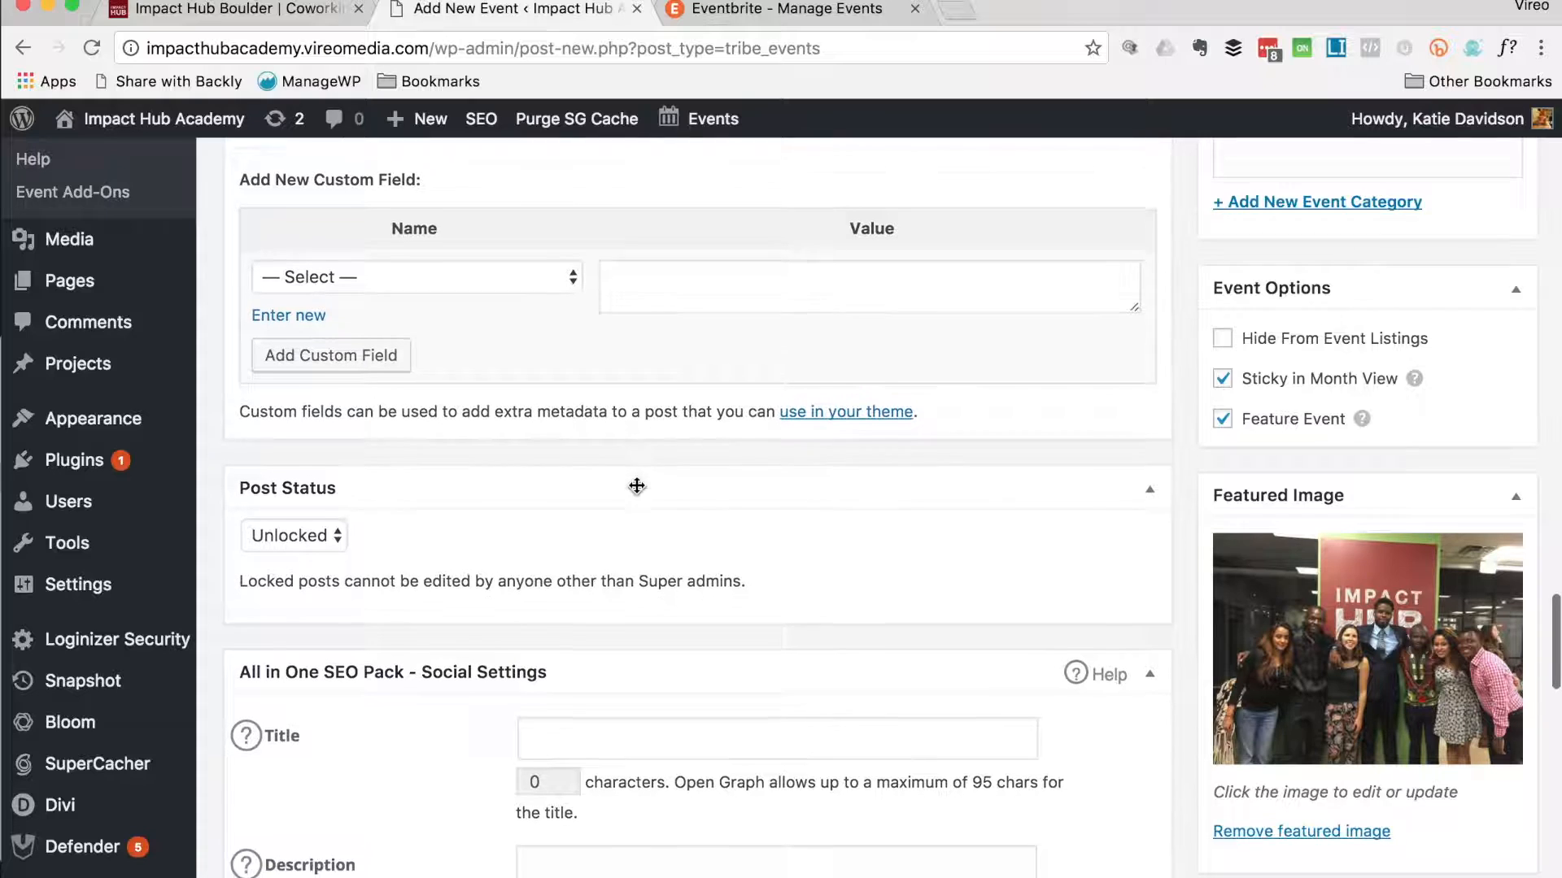
{"action": "scroll", "coordinate": [636, 486], "scroll_direction": "down", "scroll_amount": 6}
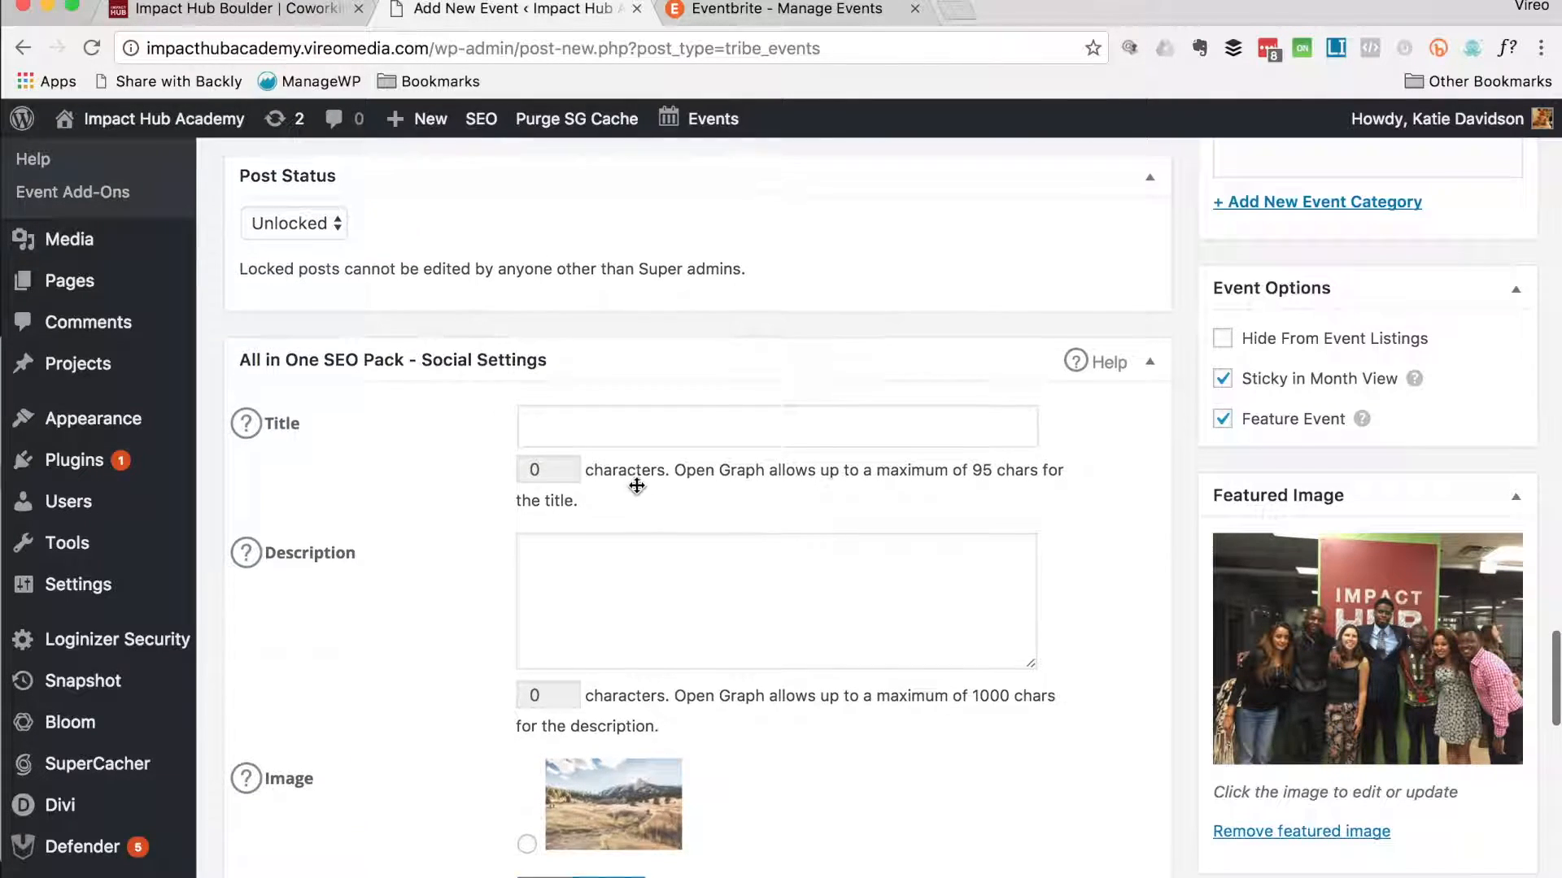
{"action": "scroll", "coordinate": [636, 486], "scroll_direction": "down", "scroll_amount": 1}
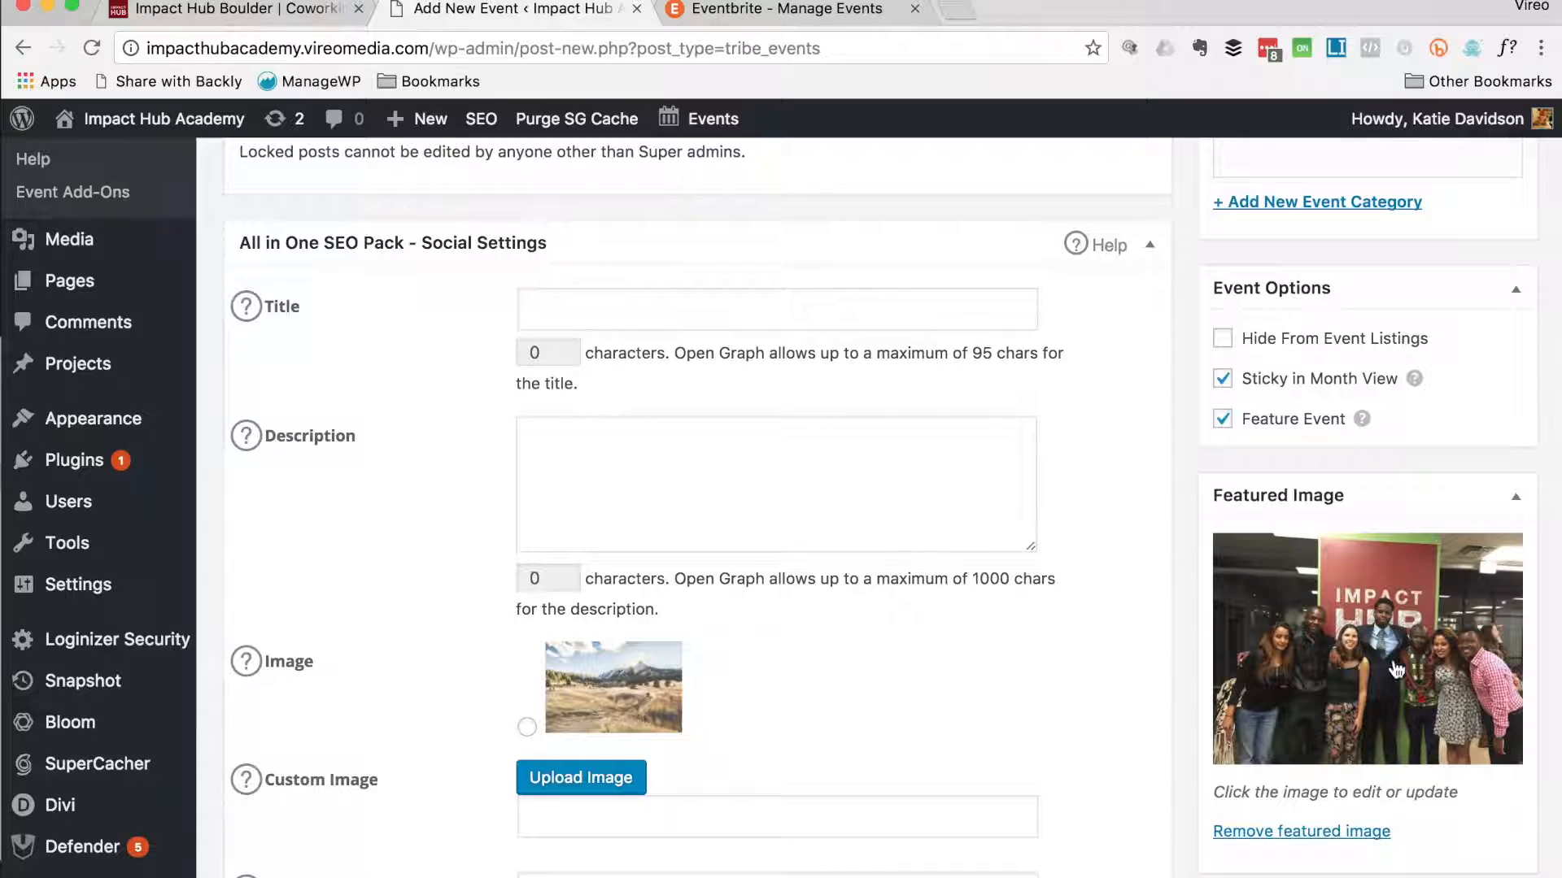
{"action": "scroll", "coordinate": [1349, 644], "scroll_direction": "up", "scroll_amount": 15}
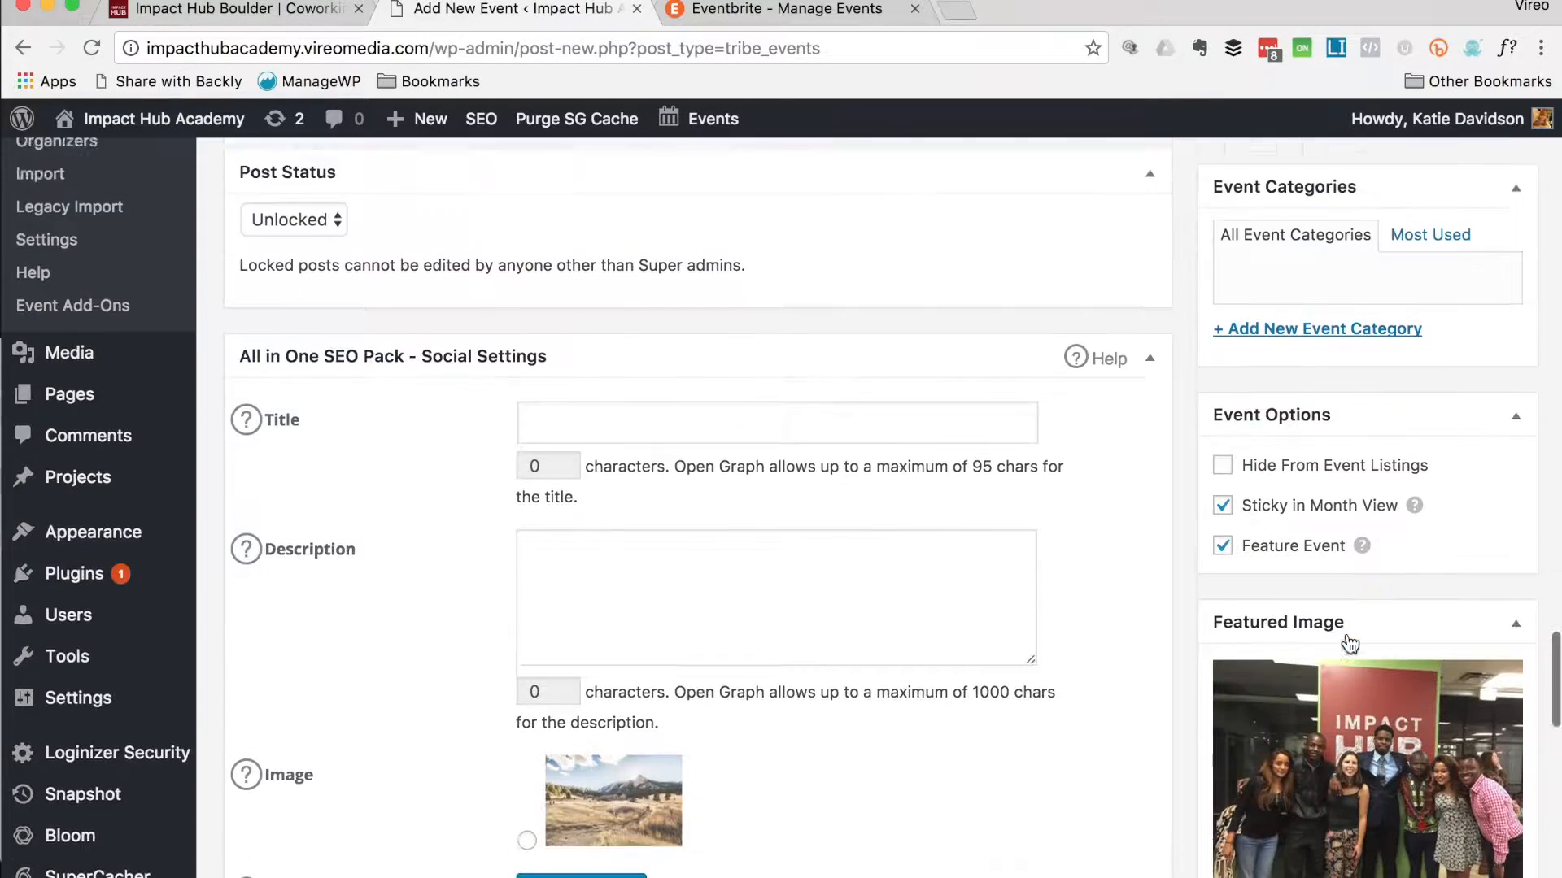
{"action": "left_click", "coordinate": [1266, 240]}
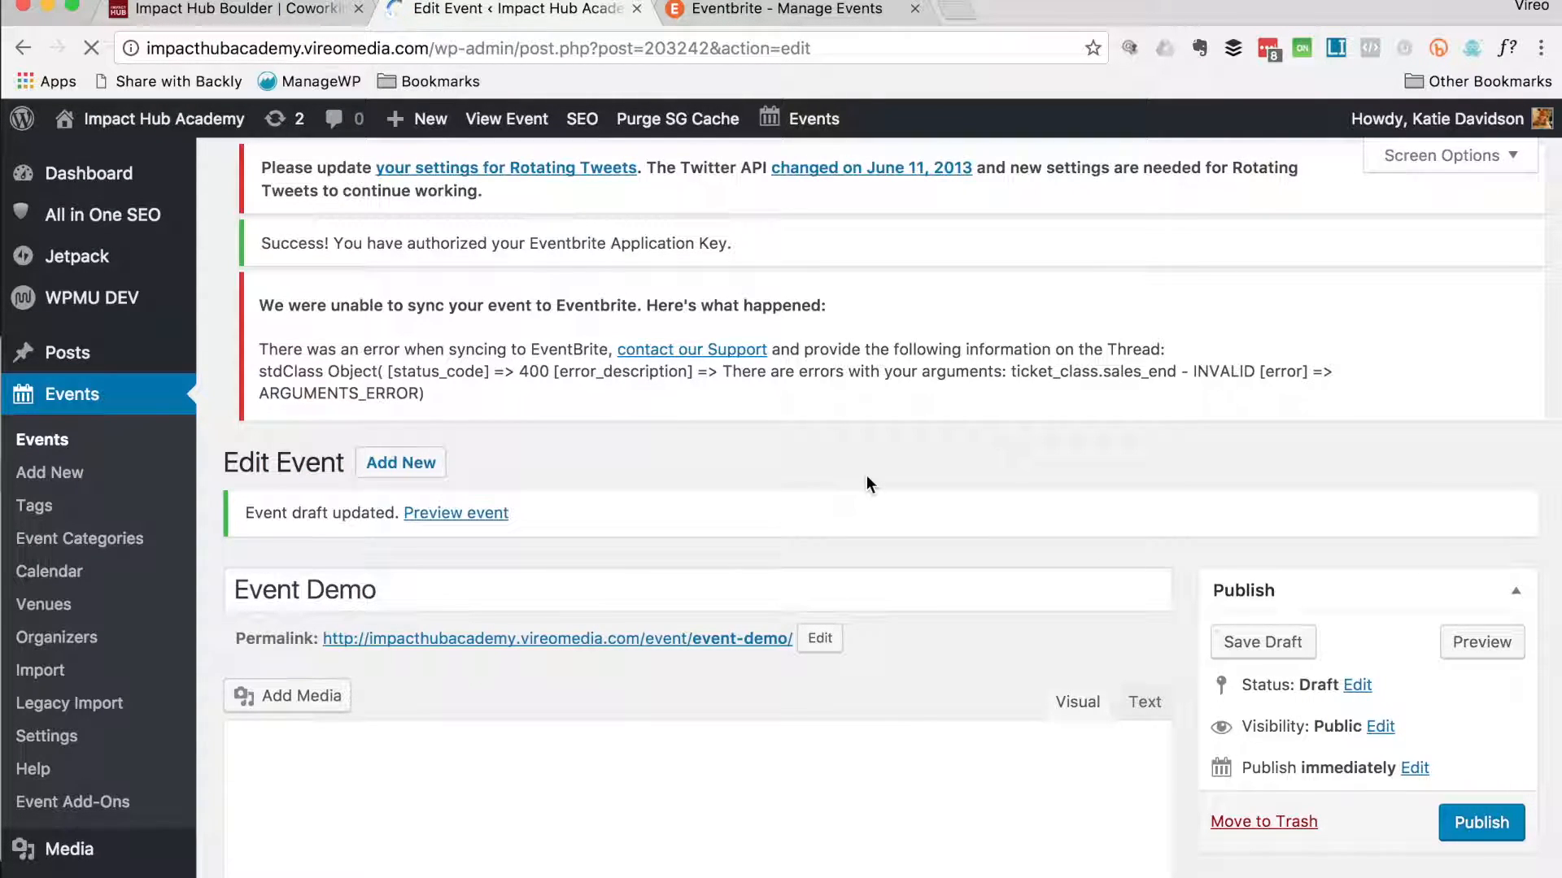
Step: Select the Impact Hub group photo as the image in the All in One SEO Pack social settings
{"action": "scroll", "coordinate": [867, 484], "scroll_direction": "down", "scroll_amount": 10}
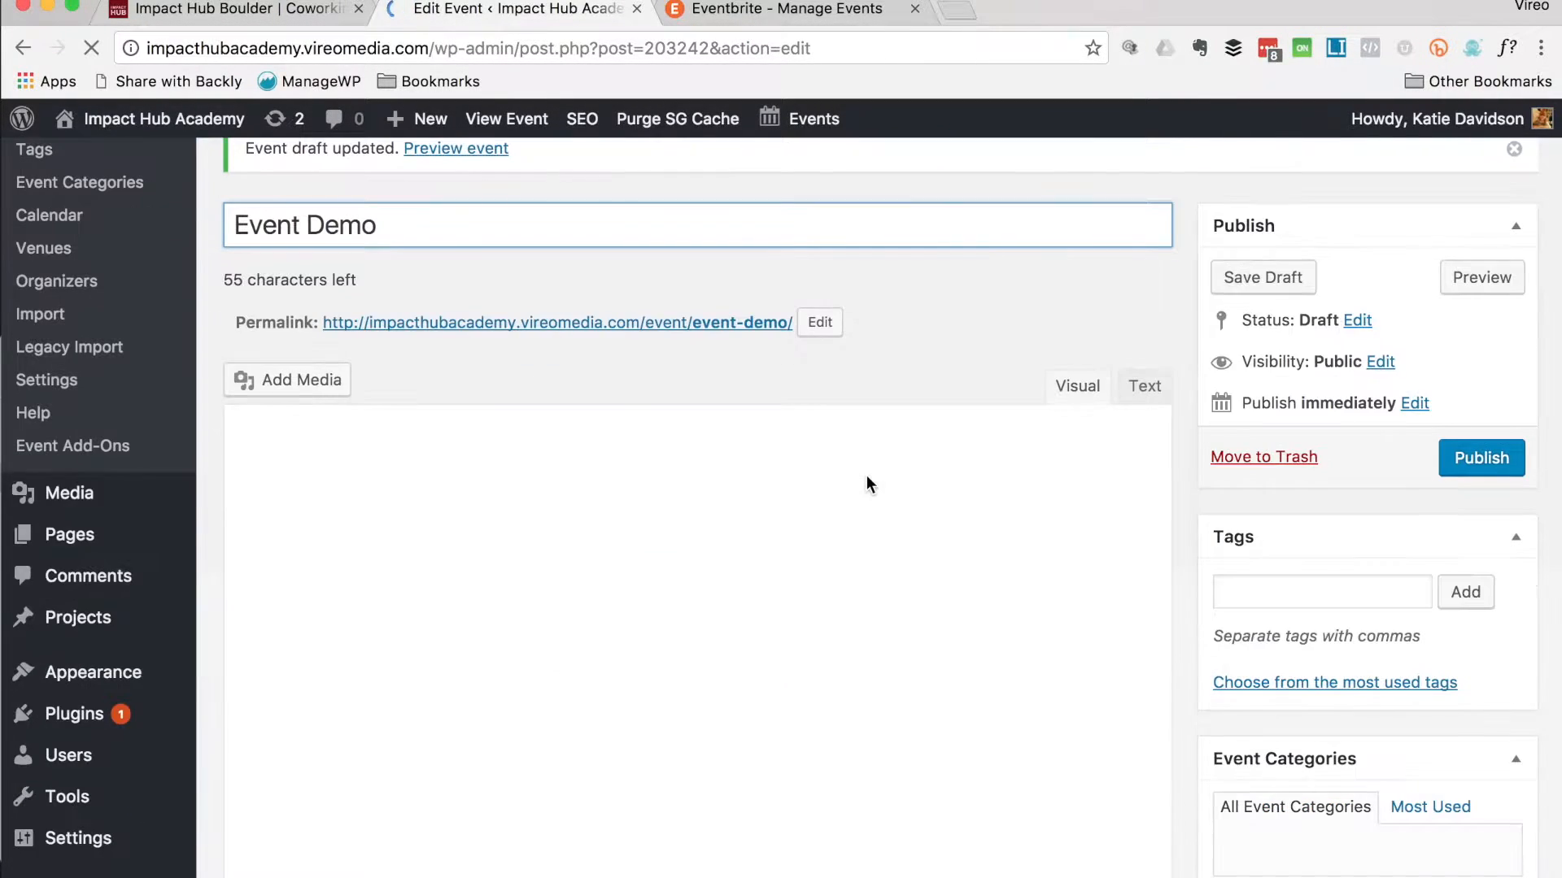
{"action": "scroll", "coordinate": [867, 477], "scroll_direction": "down", "scroll_amount": 10}
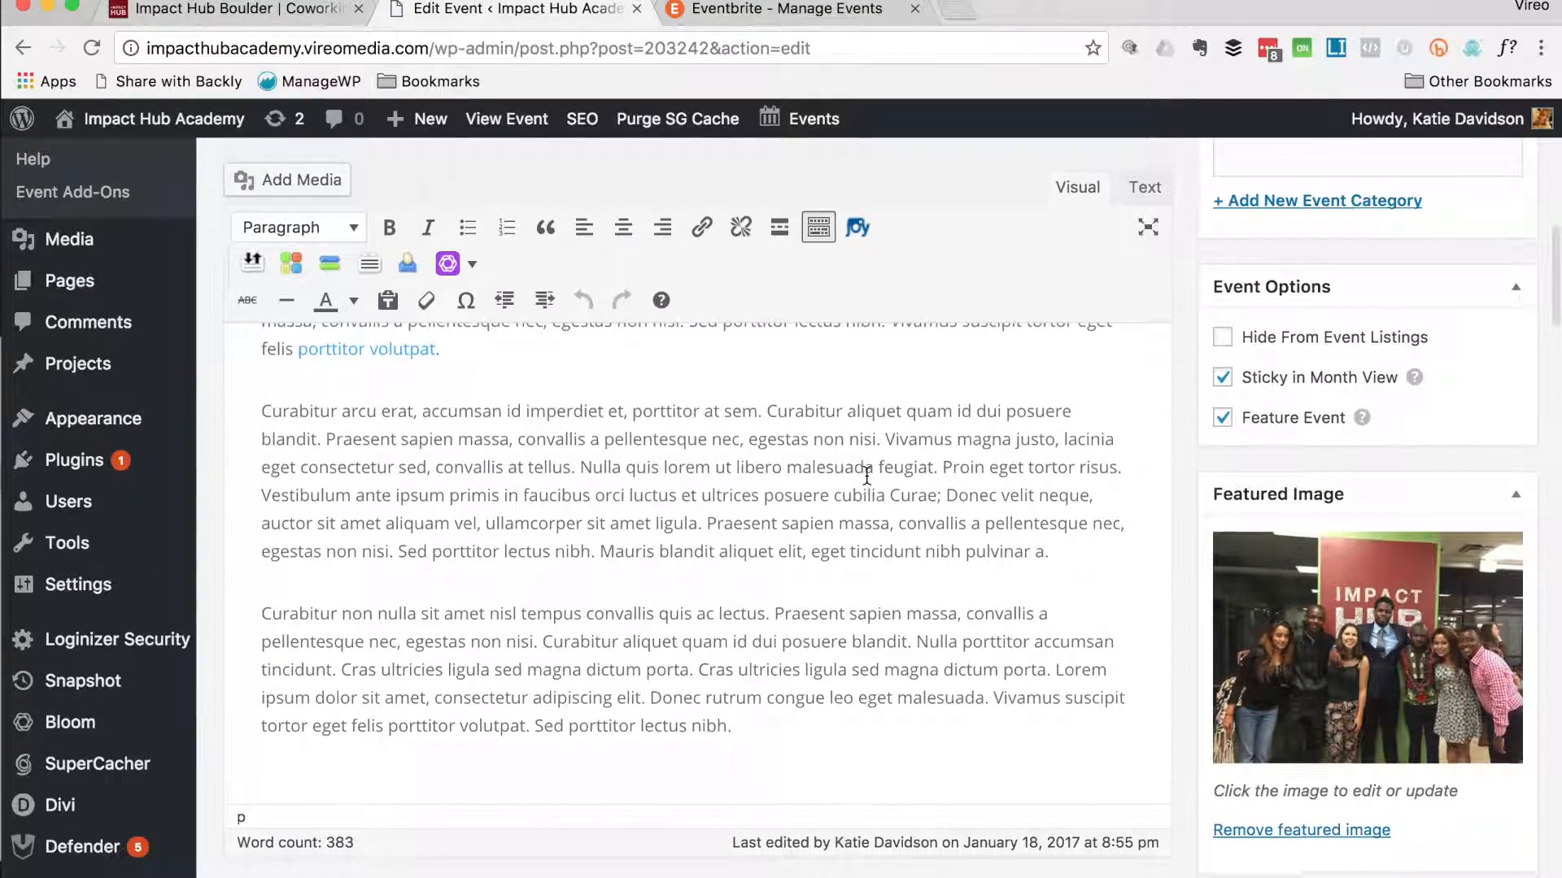
{"action": "scroll", "coordinate": [867, 476], "scroll_direction": "down", "scroll_amount": 10}
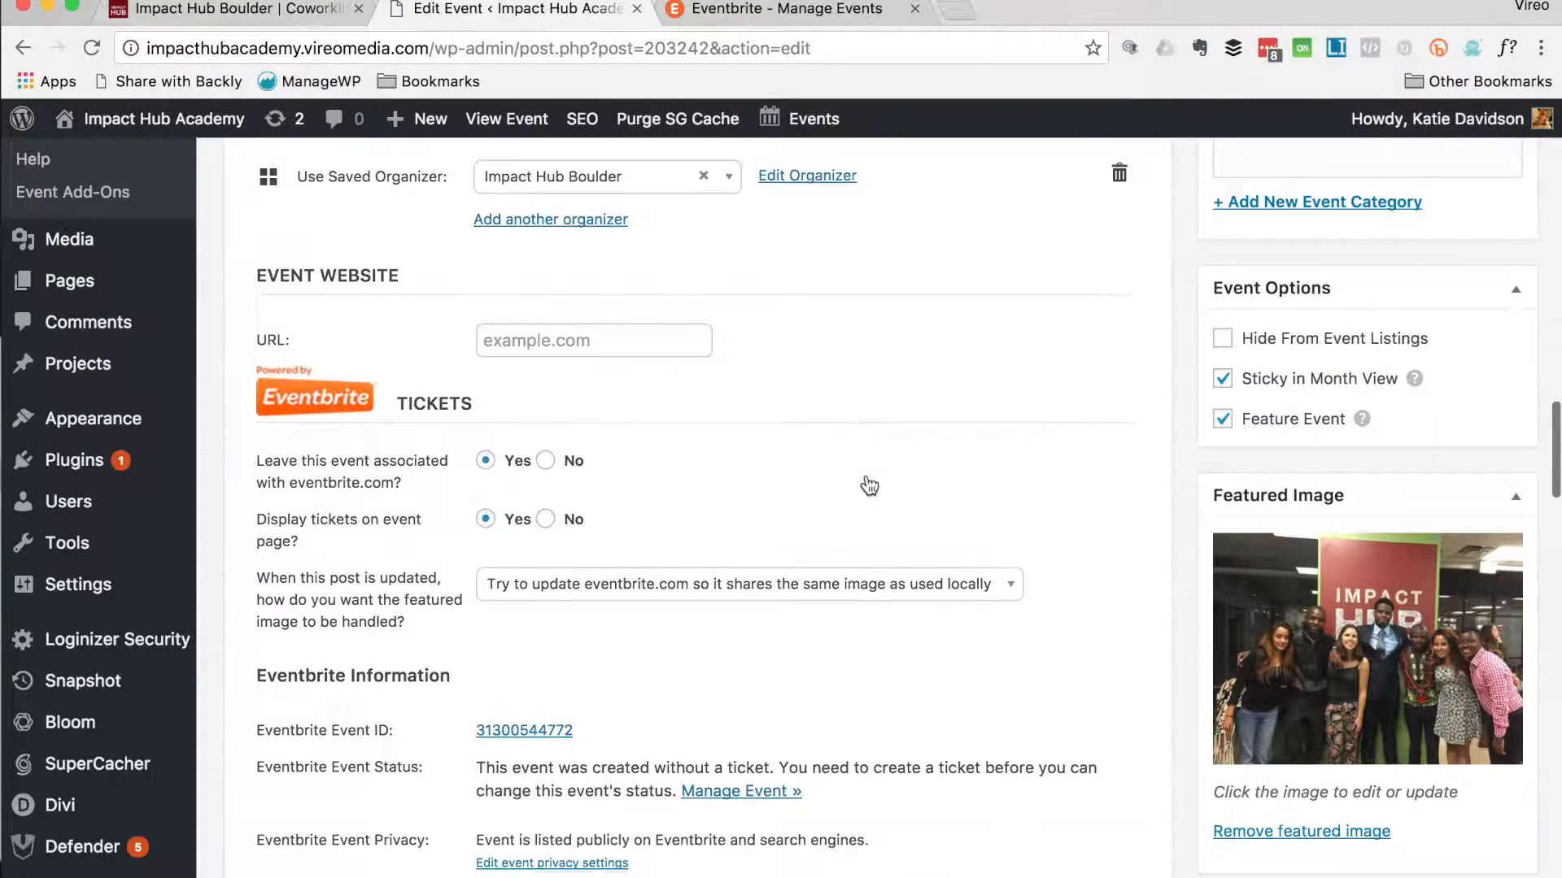
{"action": "scroll", "coordinate": [868, 485], "scroll_direction": "down", "scroll_amount": 15}
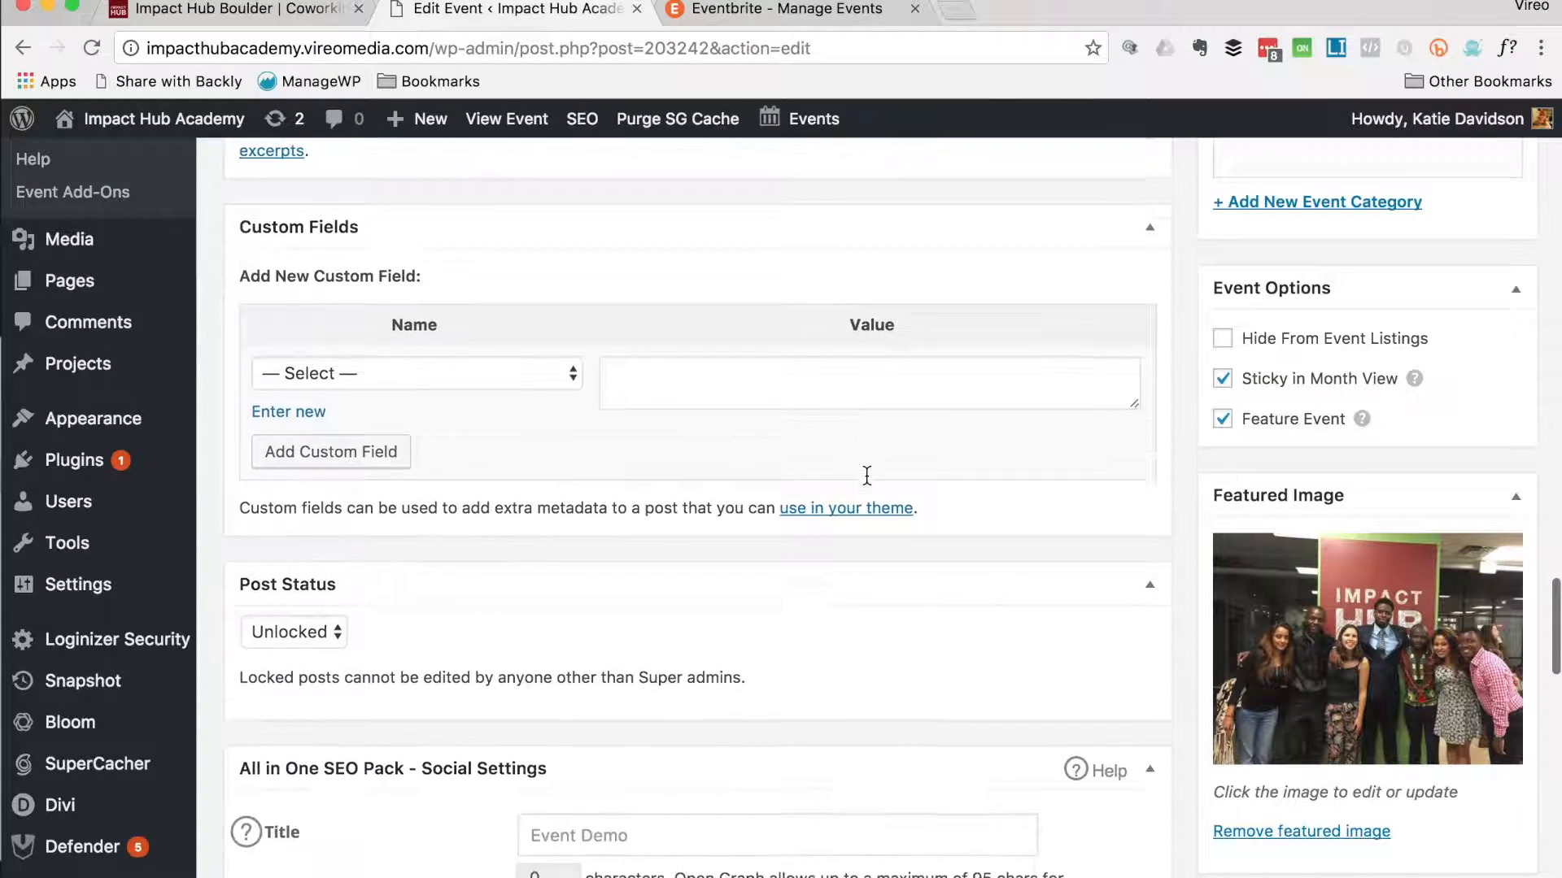
{"action": "scroll", "coordinate": [867, 477], "scroll_direction": "down", "scroll_amount": 3}
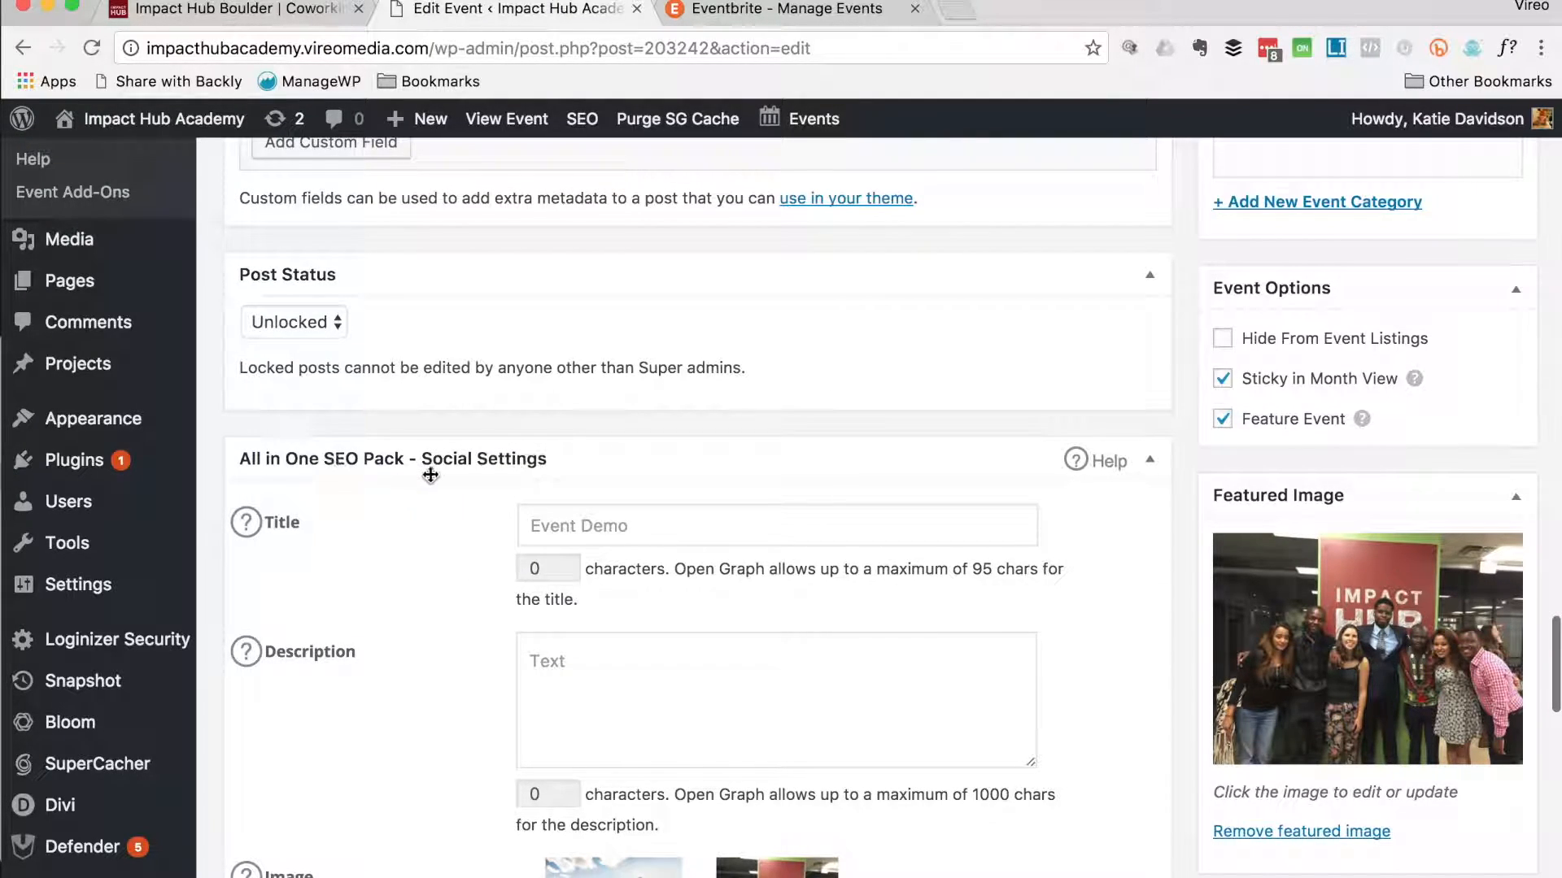
{"action": "scroll", "coordinate": [496, 469], "scroll_direction": "down", "scroll_amount": 5}
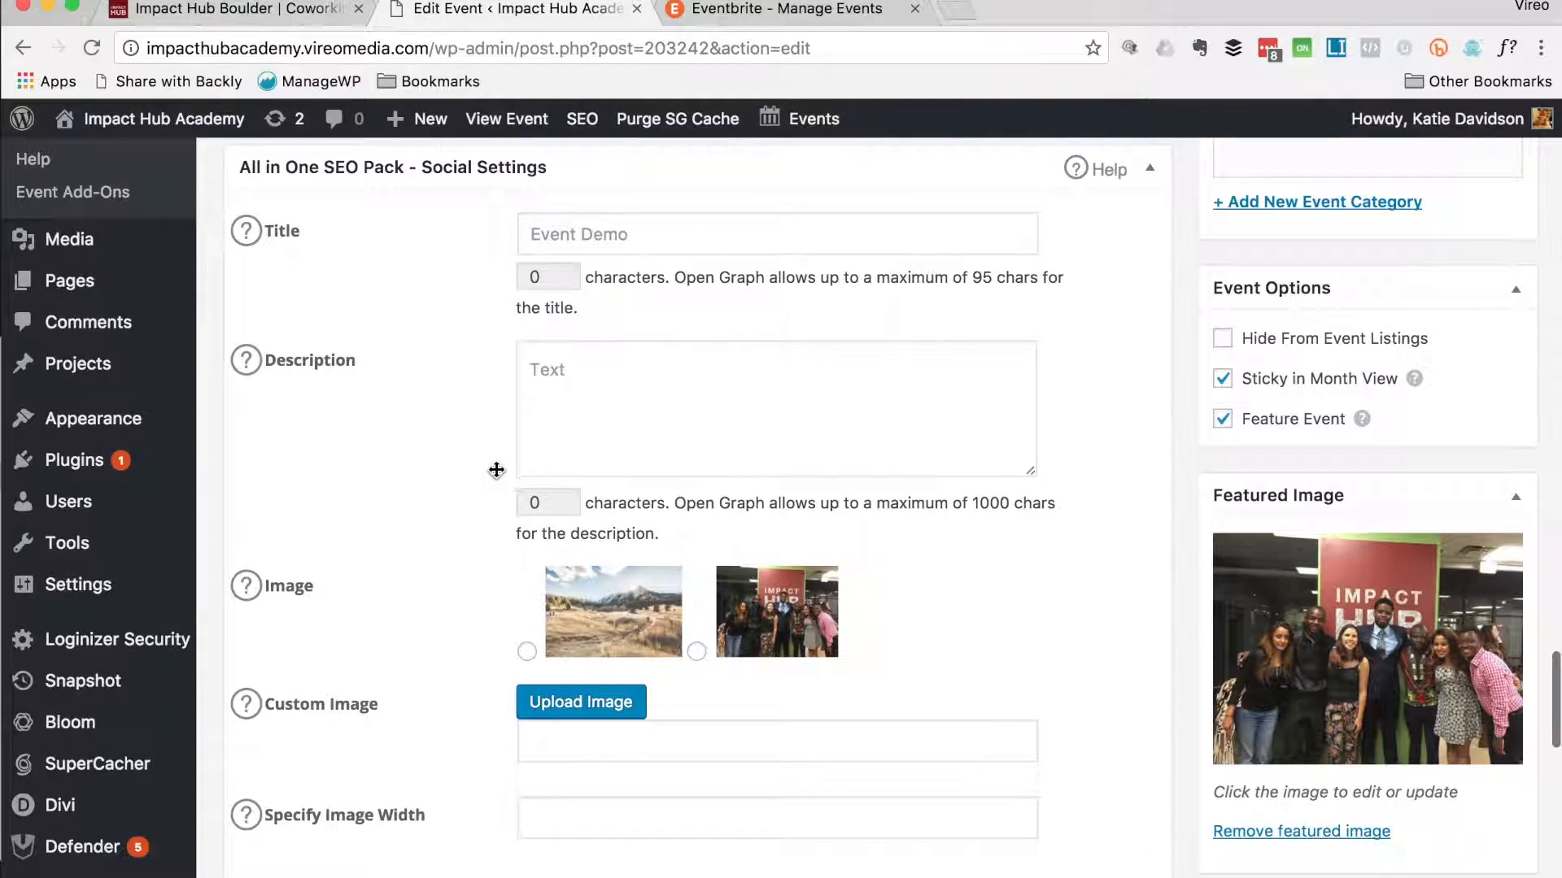
{"action": "left_click", "coordinate": [793, 636]}
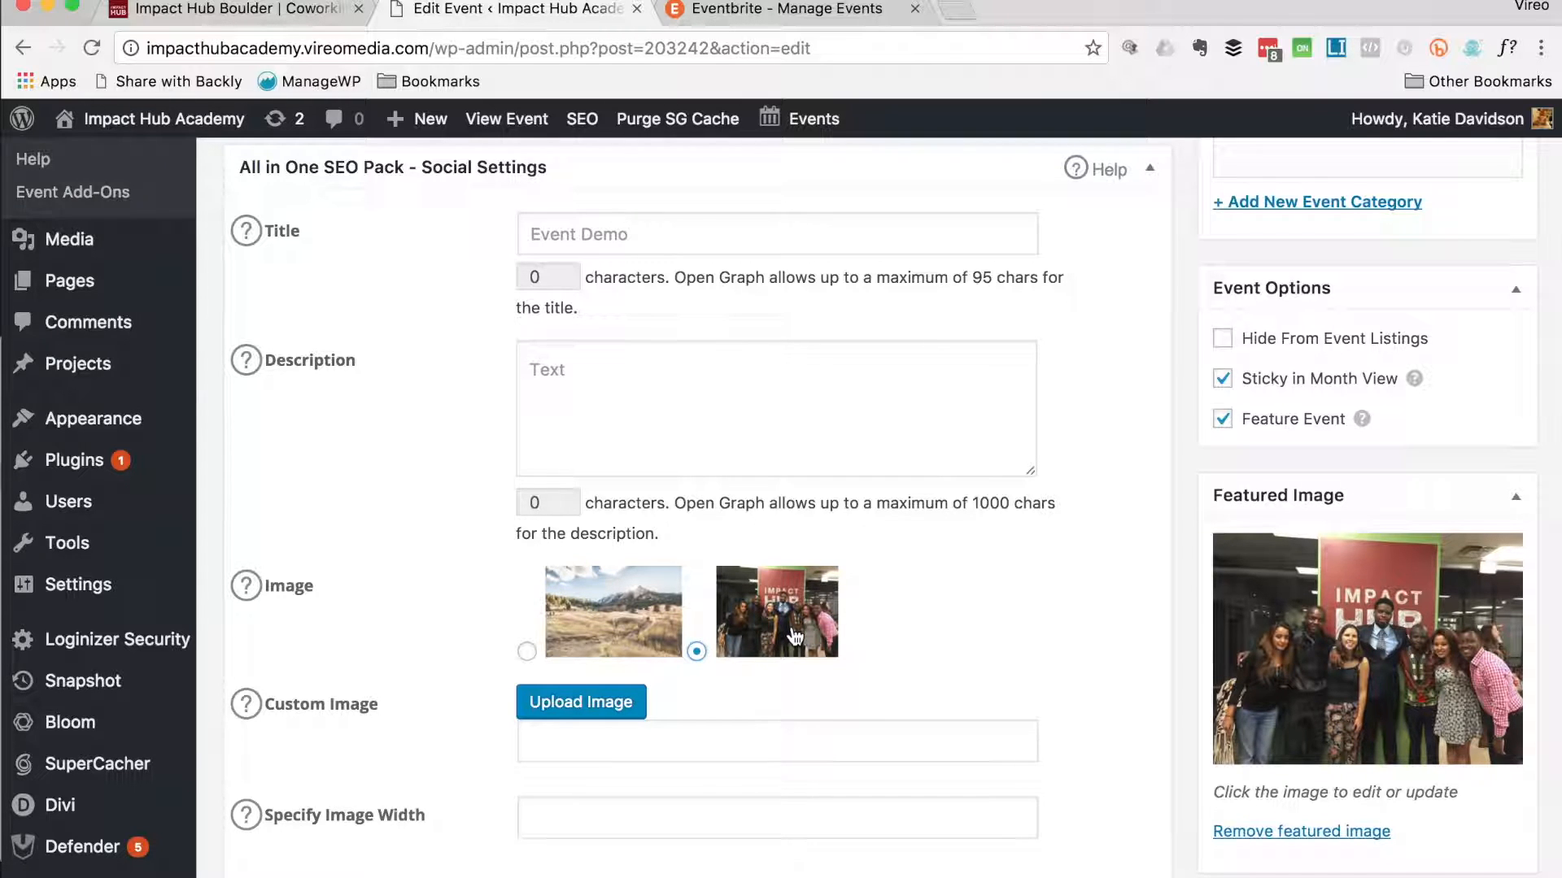
Step: Enter the excerpt's wording, "Text", as the description in the All in One SEO Pack social settings
{"action": "scroll", "coordinate": [793, 636], "scroll_direction": "up", "scroll_amount": 15}
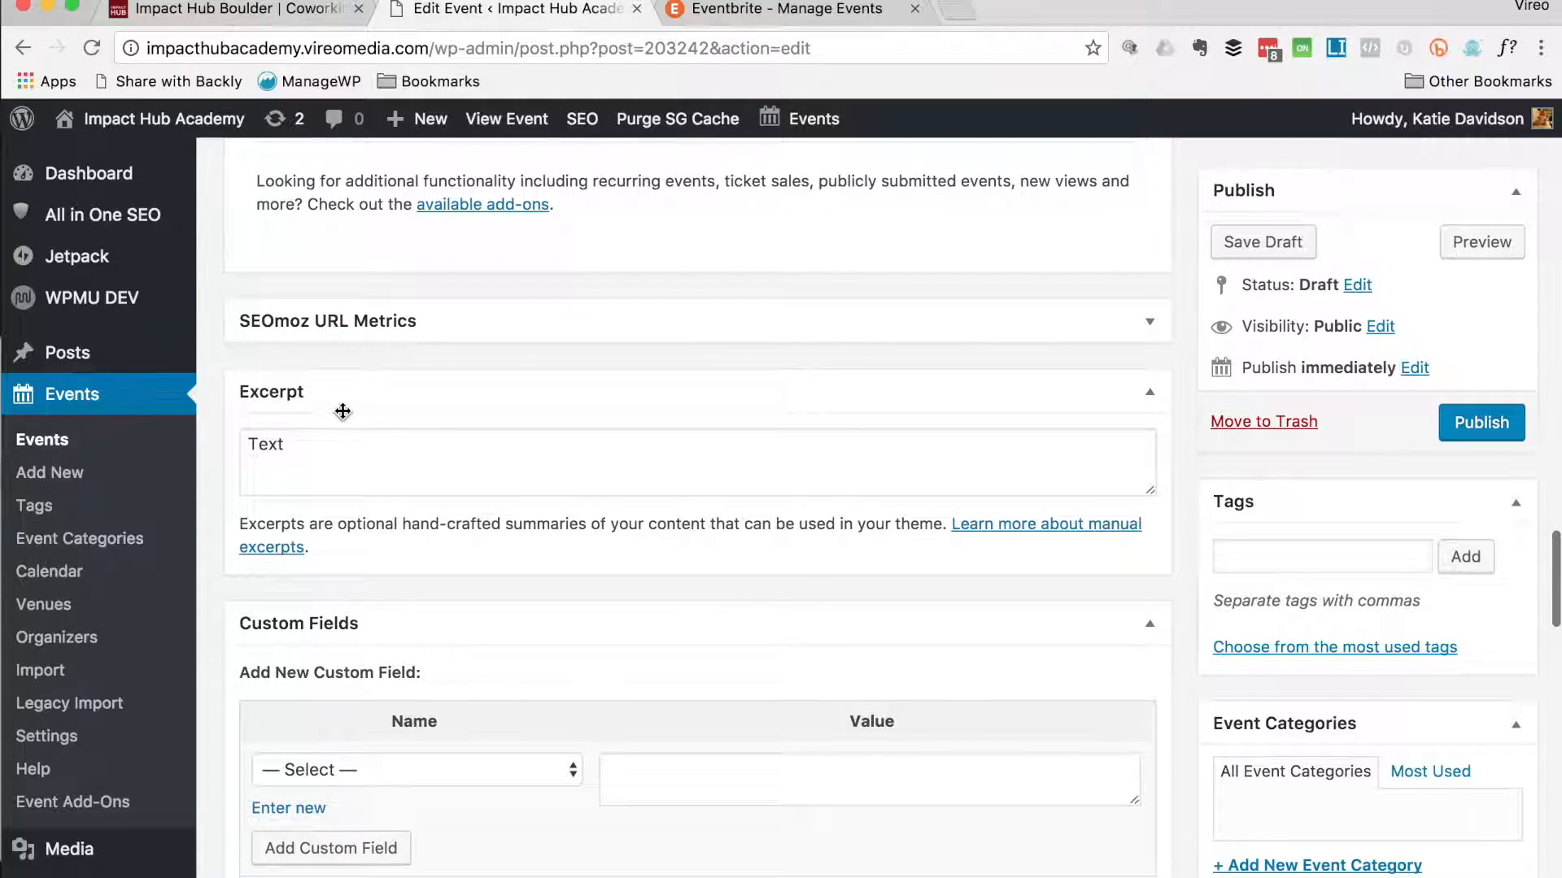
{"action": "left_click_drag", "start_coordinate": [352, 442], "coordinate": [4, 440]}
{"action": "scroll", "coordinate": [4, 440], "scroll_direction": "down", "scroll_amount": 15}
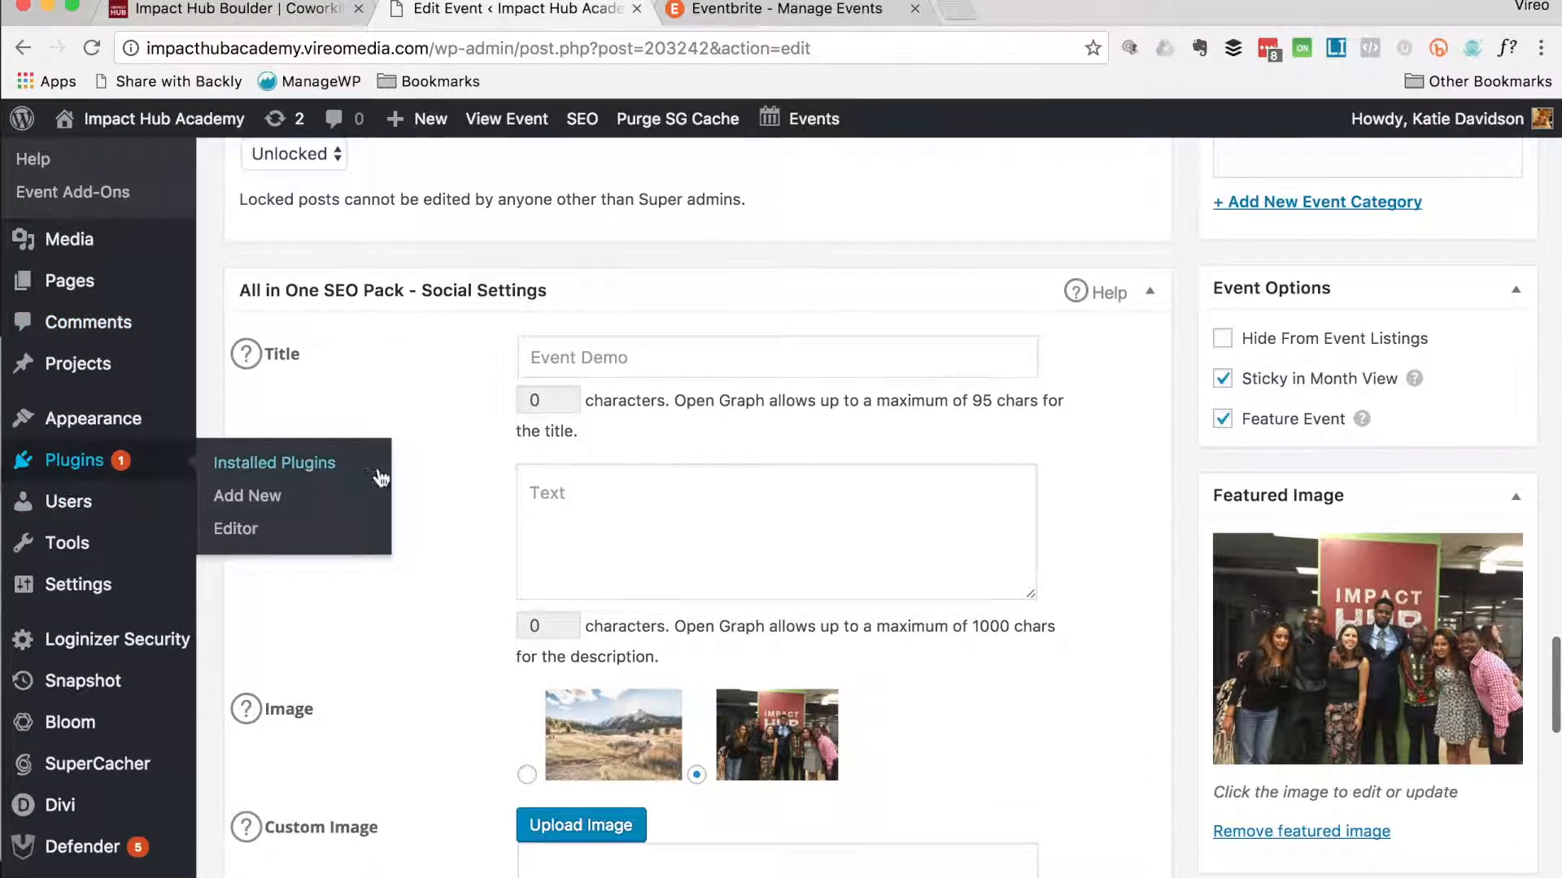
{"action": "left_click", "coordinate": [561, 497]}
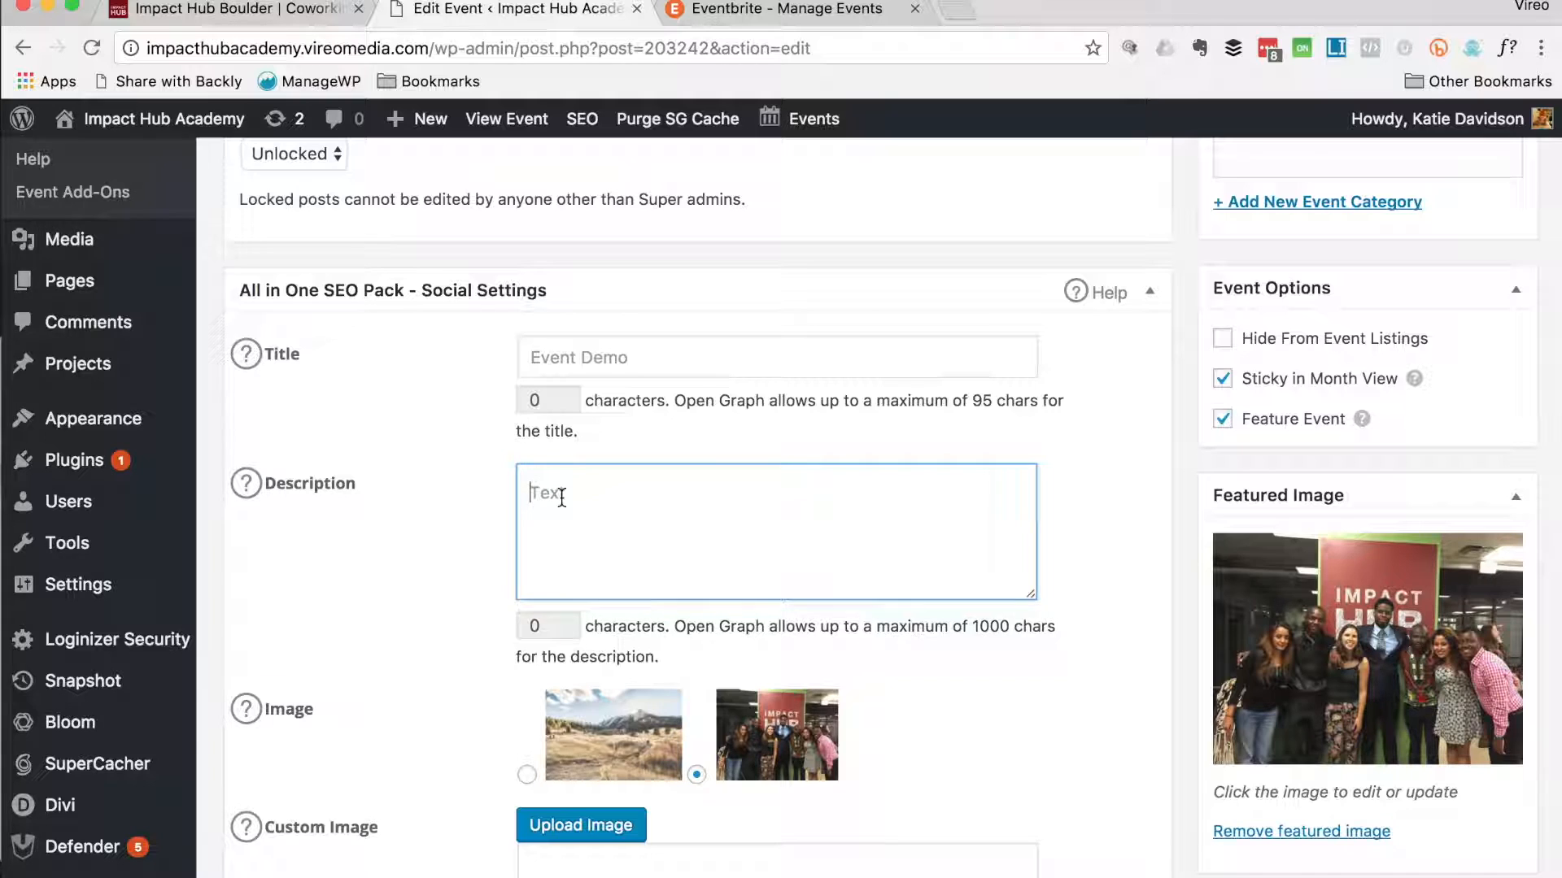
{"action": "type", "text": "Text"}
{"action": "scroll", "coordinate": [916, 626], "scroll_direction": "down", "scroll_amount": 3}
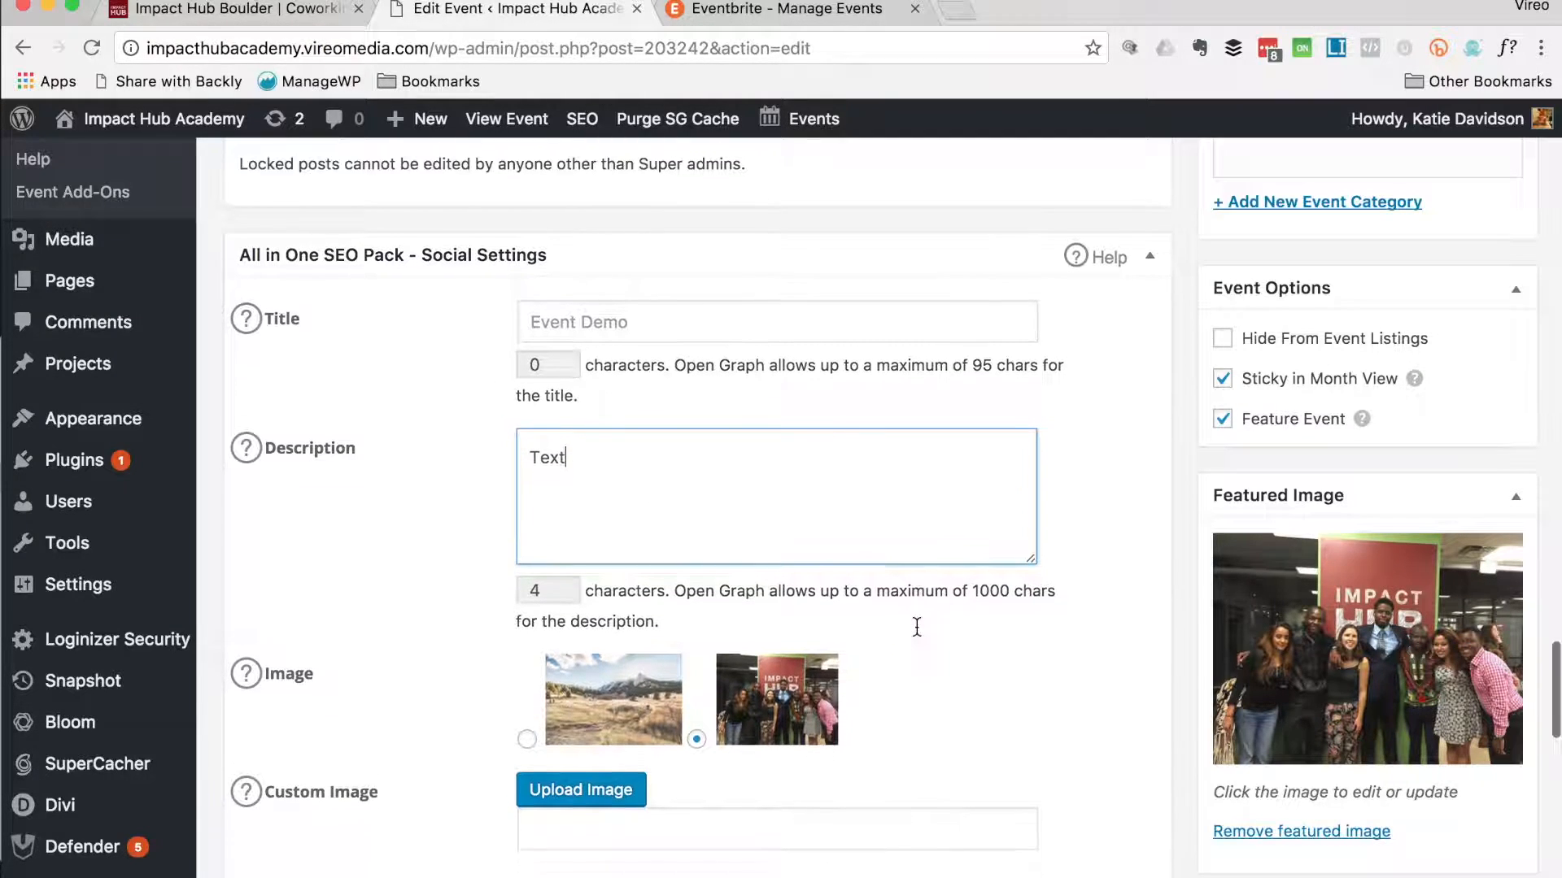
Step: Preview the event draft and examine its image, description, details, organizer and venue map
{"action": "scroll", "coordinate": [917, 627], "scroll_direction": "up", "scroll_amount": 2}
{"action": "scroll", "coordinate": [916, 626], "scroll_direction": "up", "scroll_amount": 7}
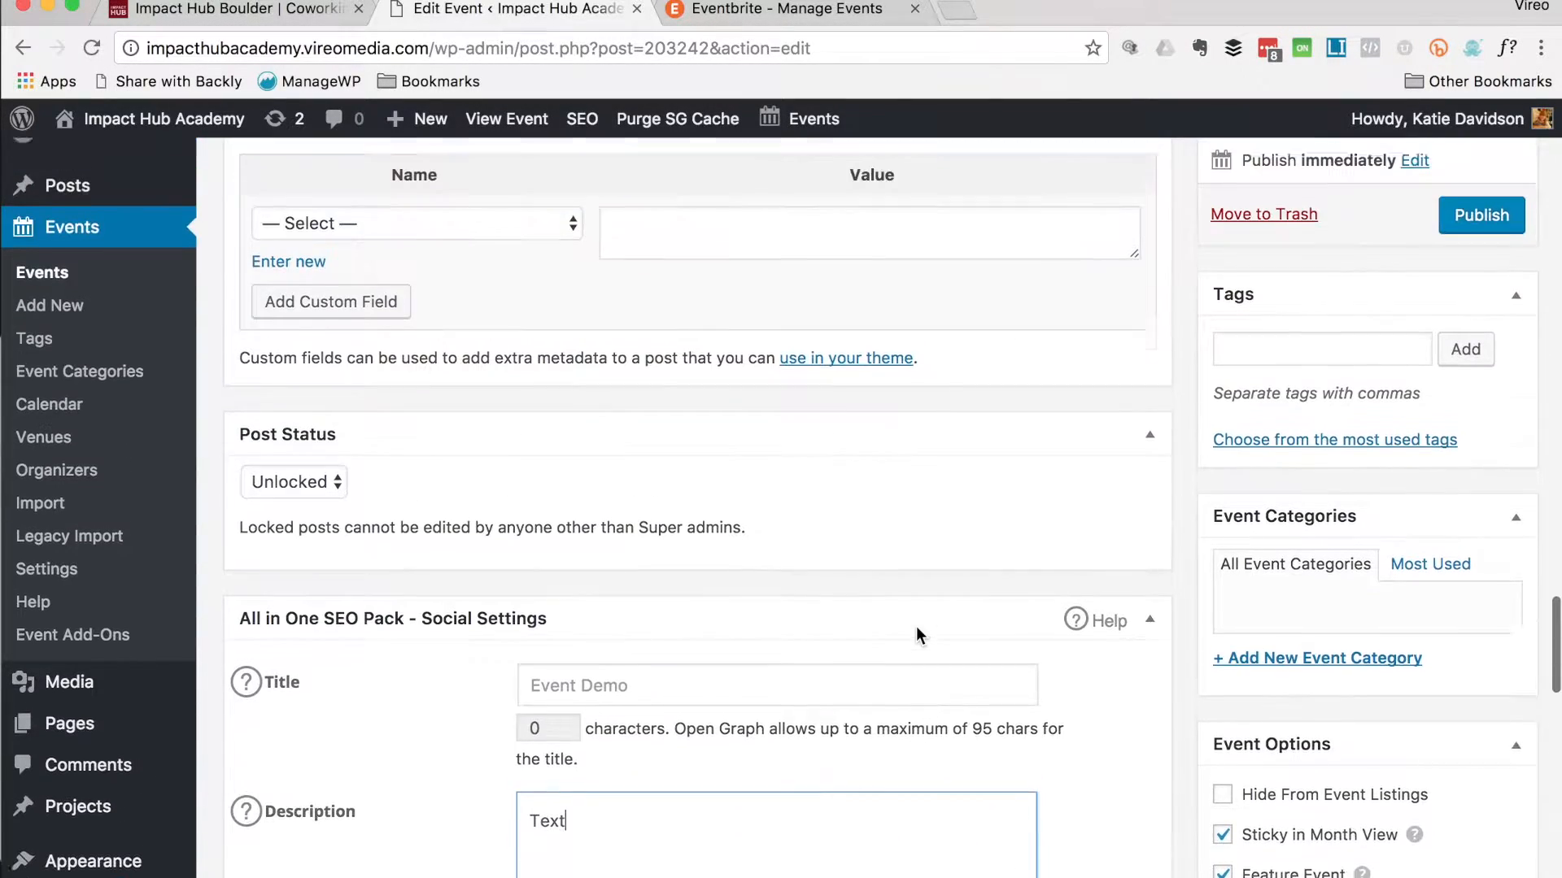
{"action": "scroll", "coordinate": [916, 626], "scroll_direction": "up", "scroll_amount": 12}
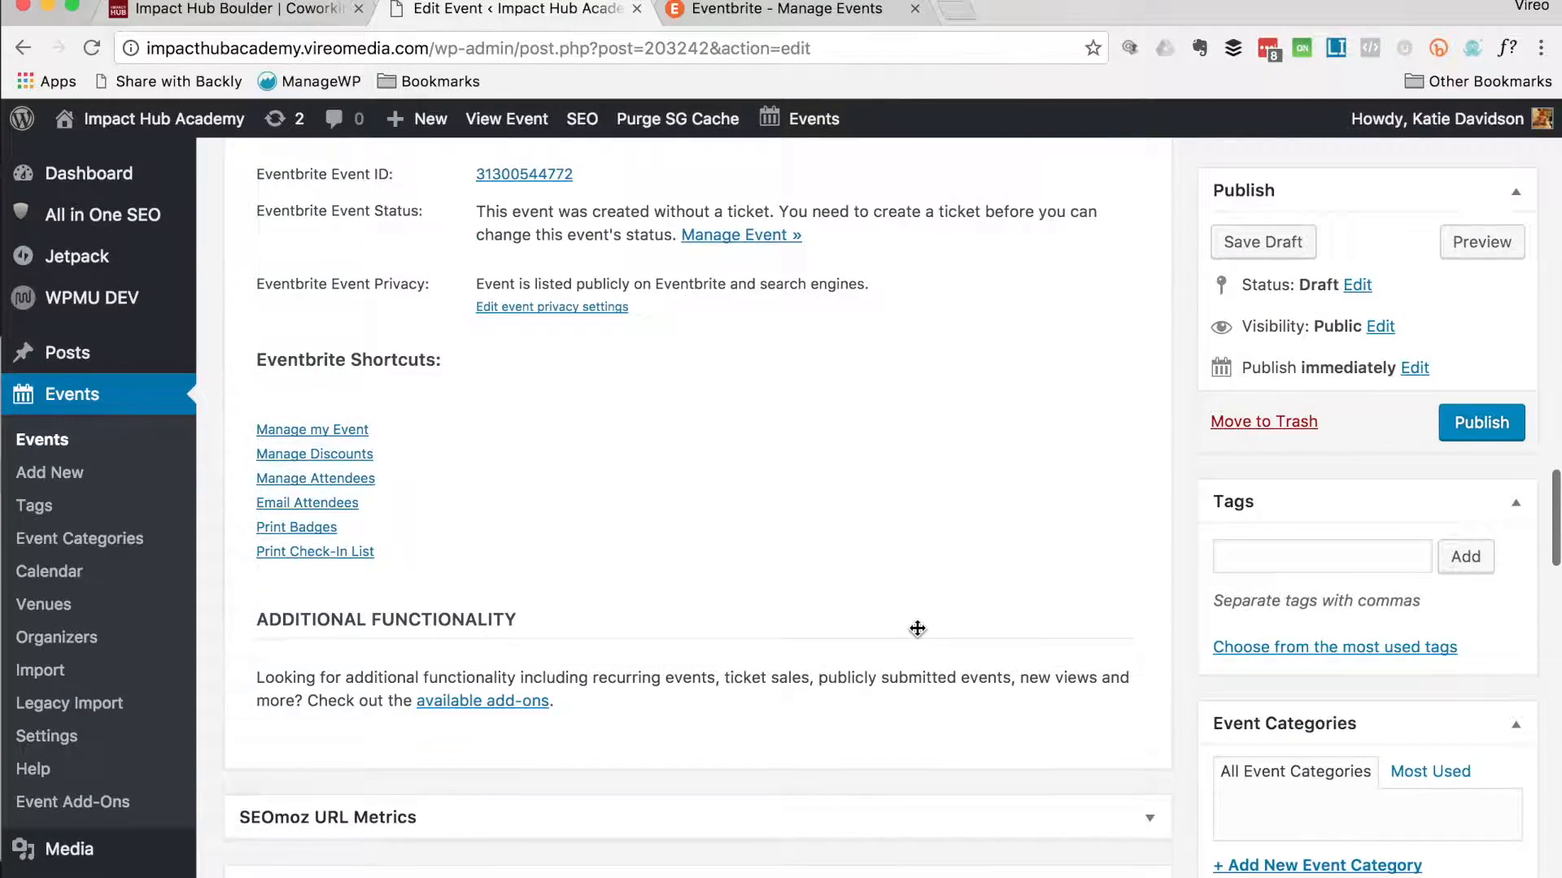
{"action": "scroll", "coordinate": [917, 628], "scroll_direction": "up", "scroll_amount": 3}
{"action": "scroll", "coordinate": [1217, 508], "scroll_direction": "up", "scroll_amount": 1}
{"action": "scroll", "coordinate": [1218, 513], "scroll_direction": "up", "scroll_amount": 7}
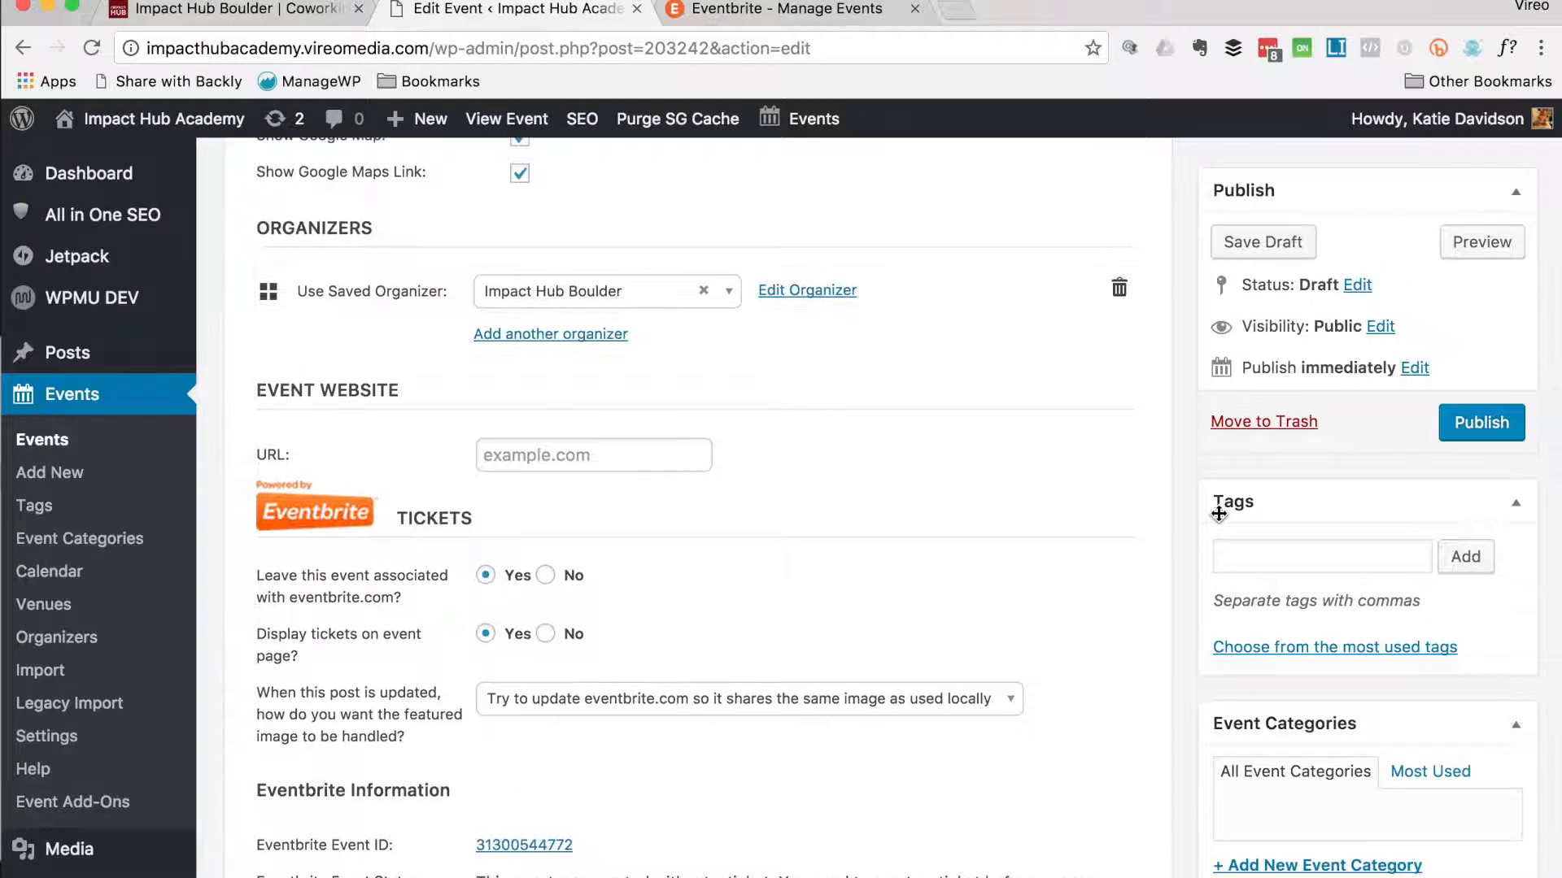
{"action": "left_click", "coordinate": [1508, 244]}
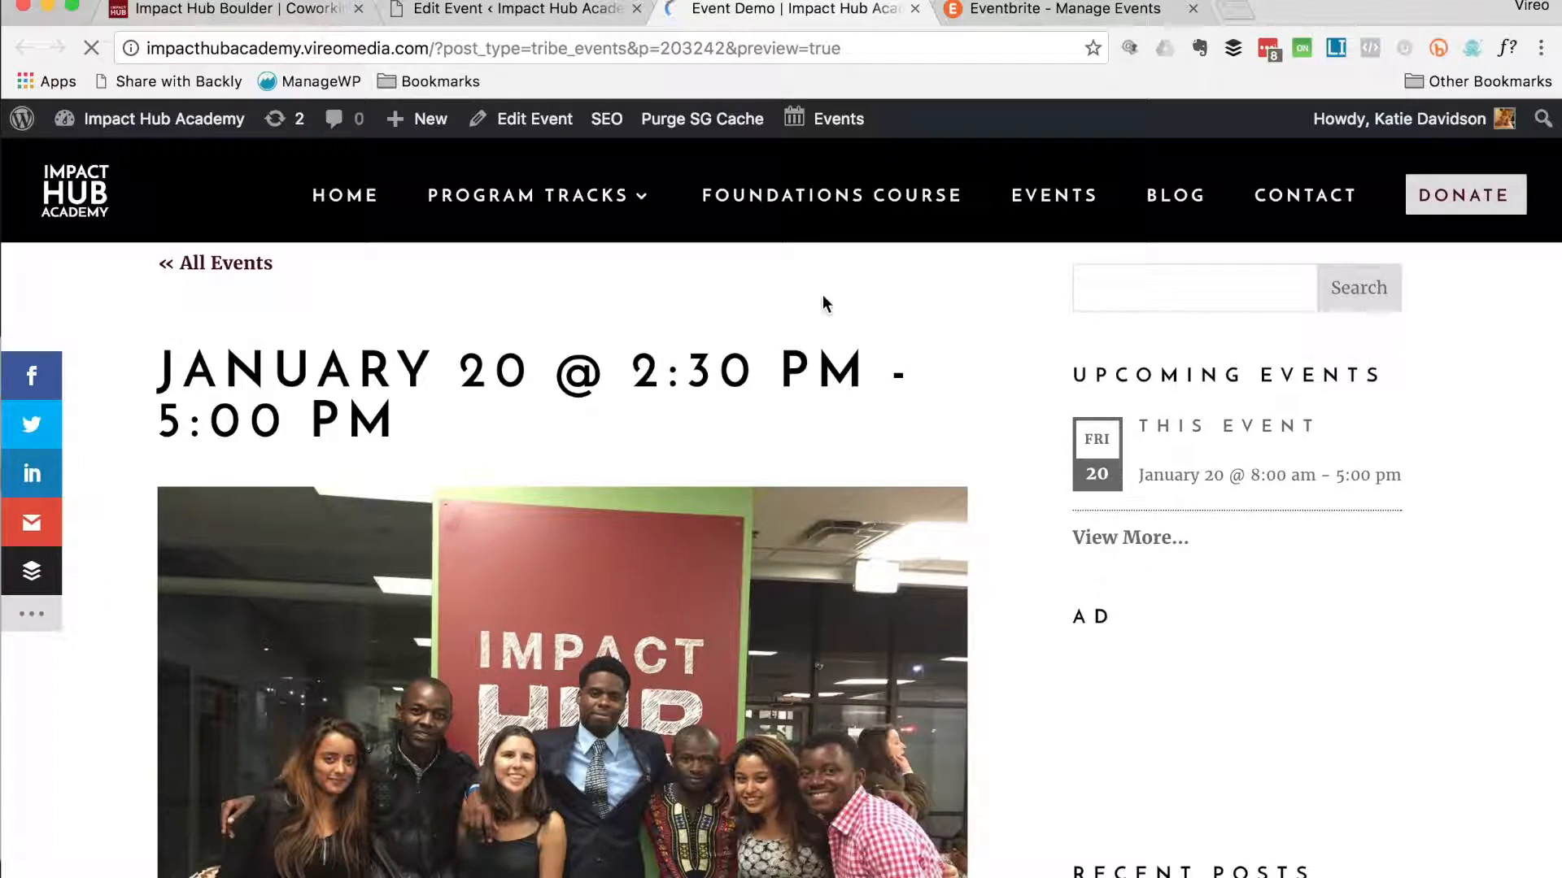
{"action": "scroll", "coordinate": [824, 303], "scroll_direction": "down", "scroll_amount": 3}
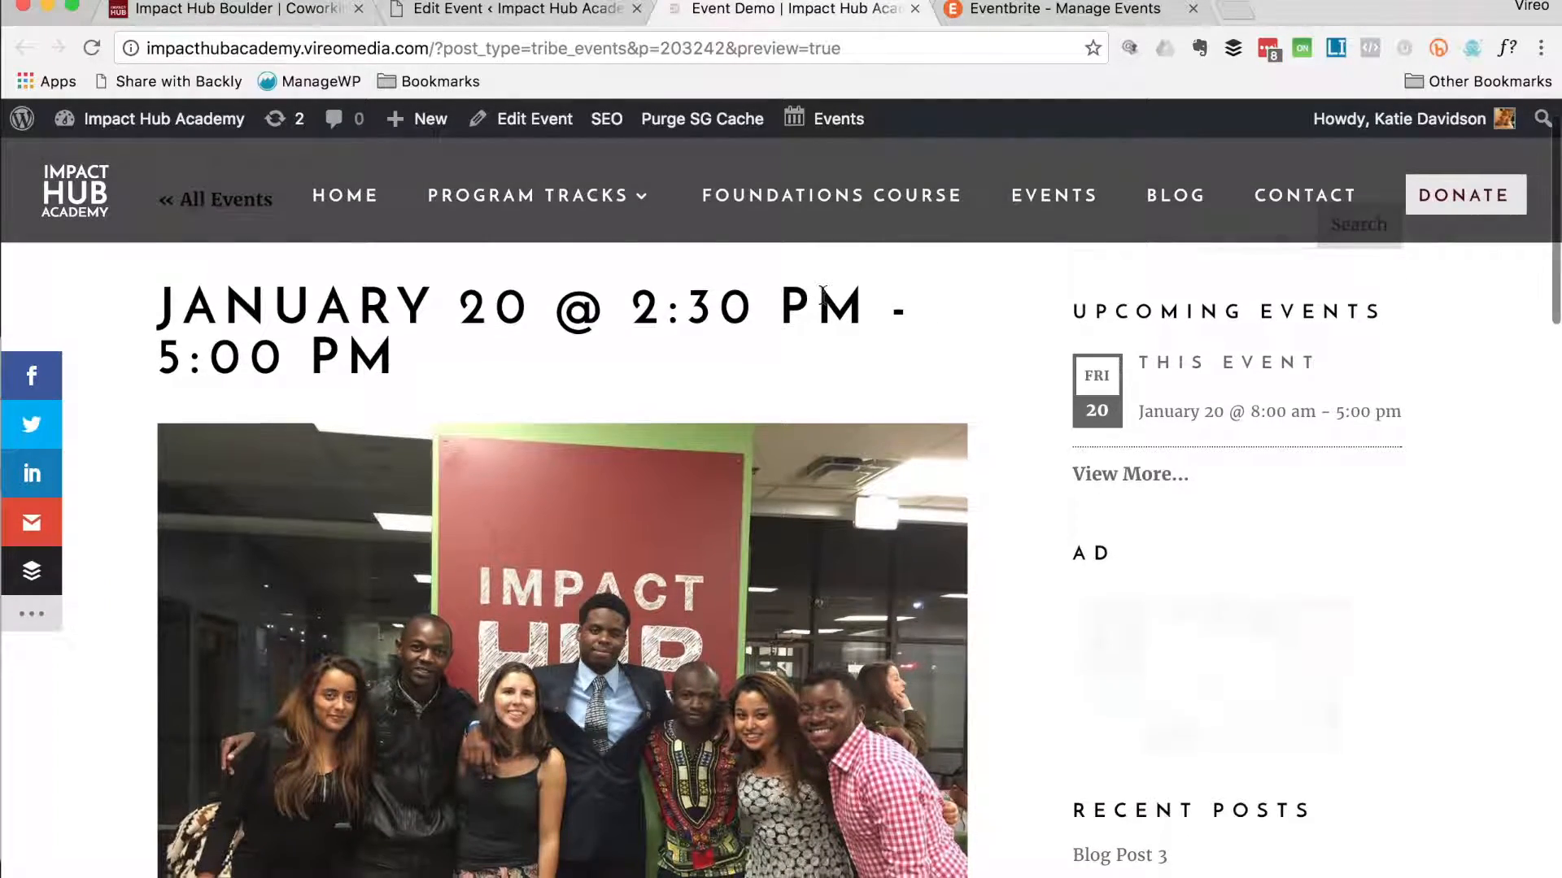
{"action": "scroll", "coordinate": [824, 303], "scroll_direction": "down", "scroll_amount": 10}
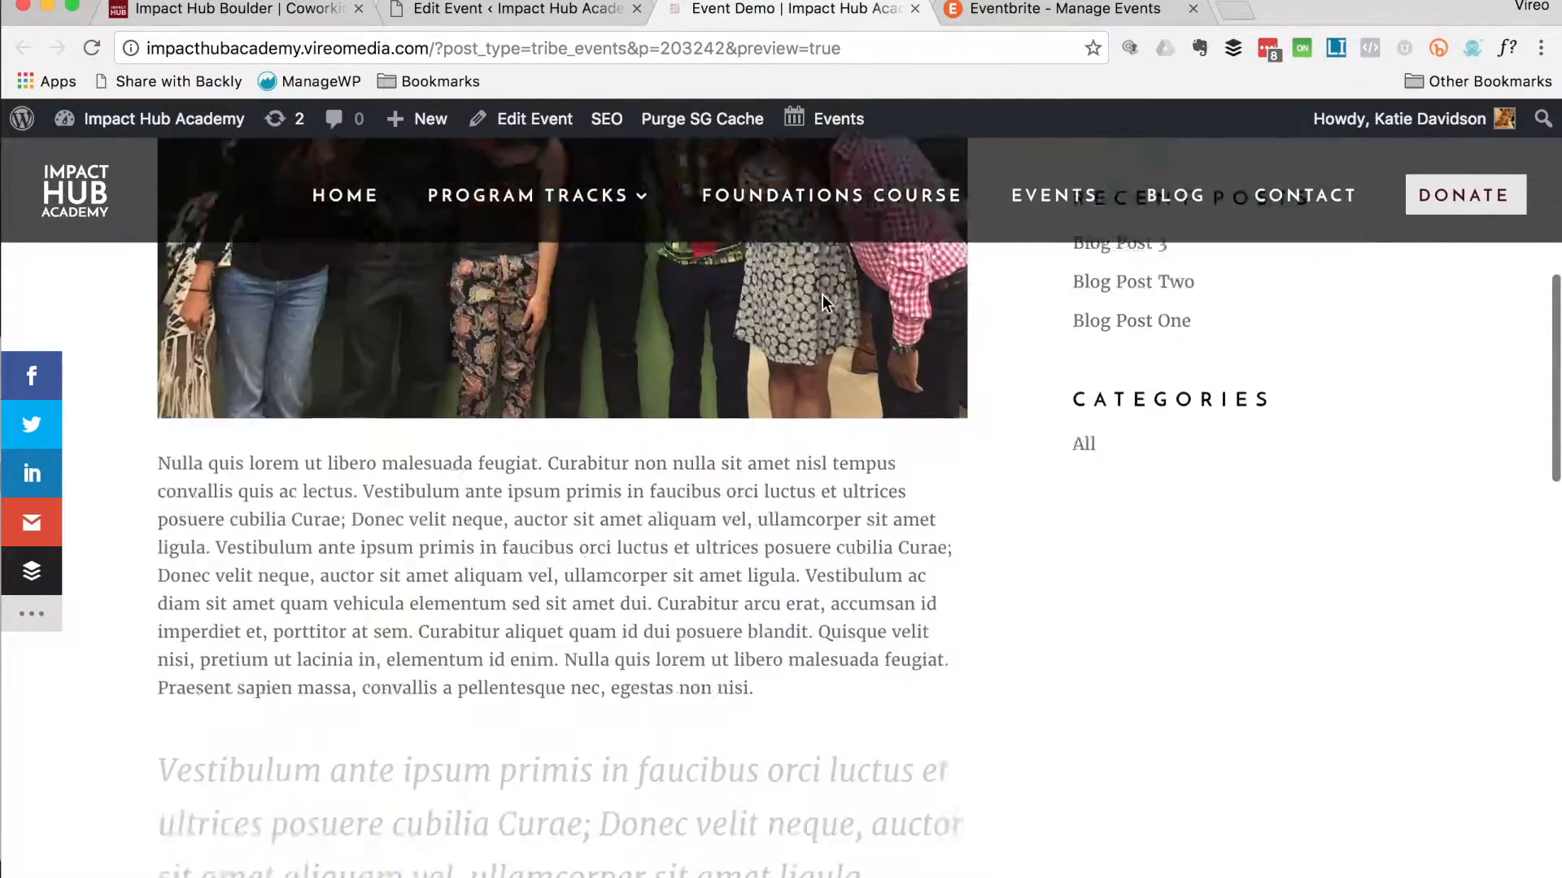
{"action": "scroll", "coordinate": [822, 302], "scroll_direction": "down", "scroll_amount": 10}
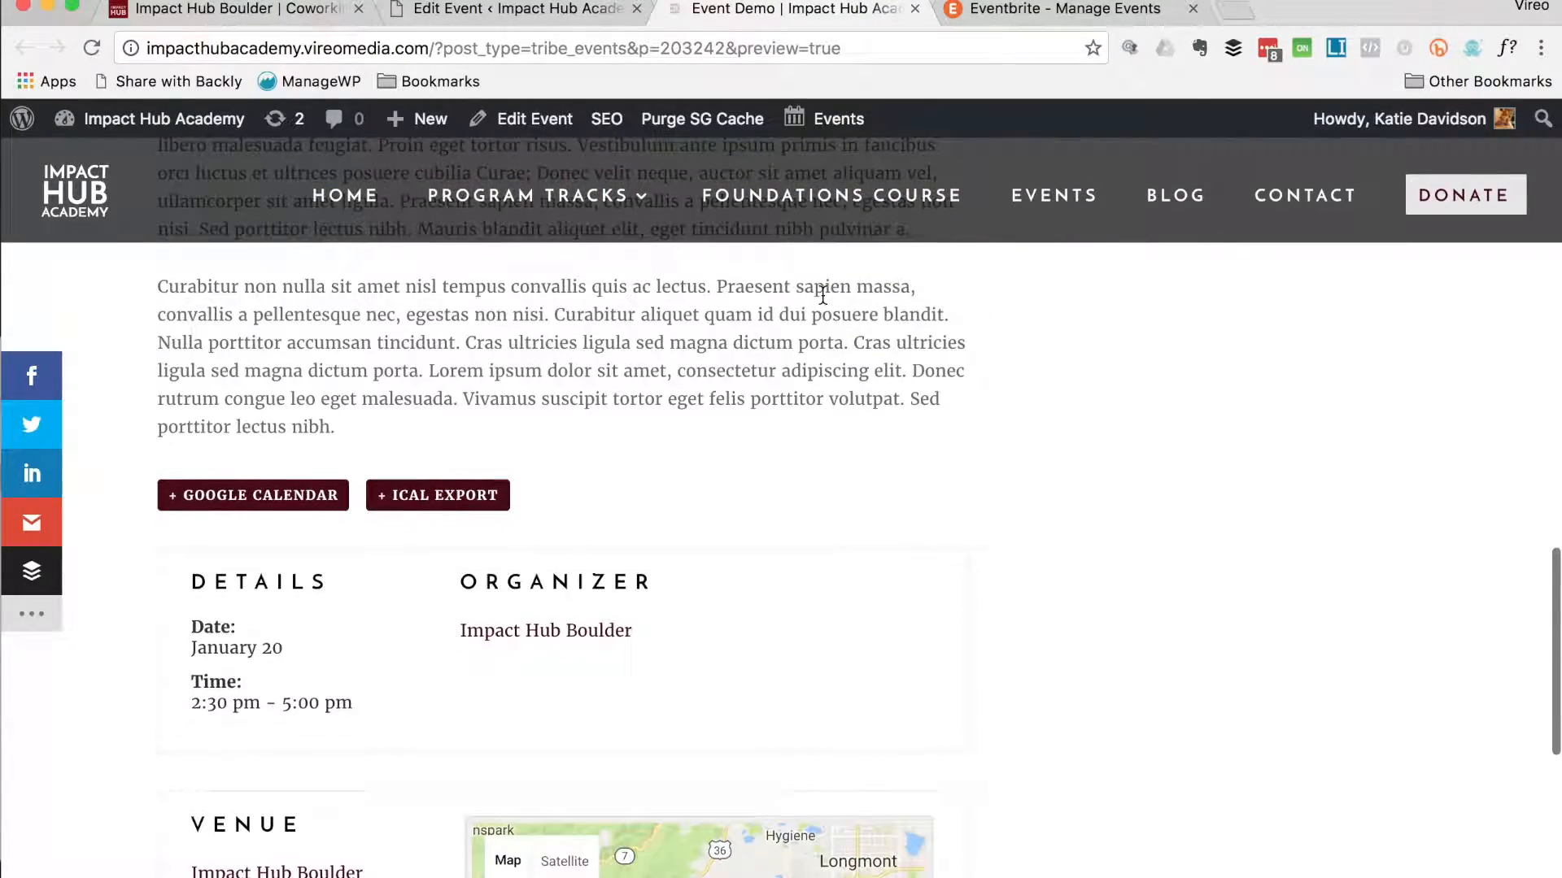
{"action": "scroll", "coordinate": [1152, 481], "scroll_direction": "down", "scroll_amount": 12}
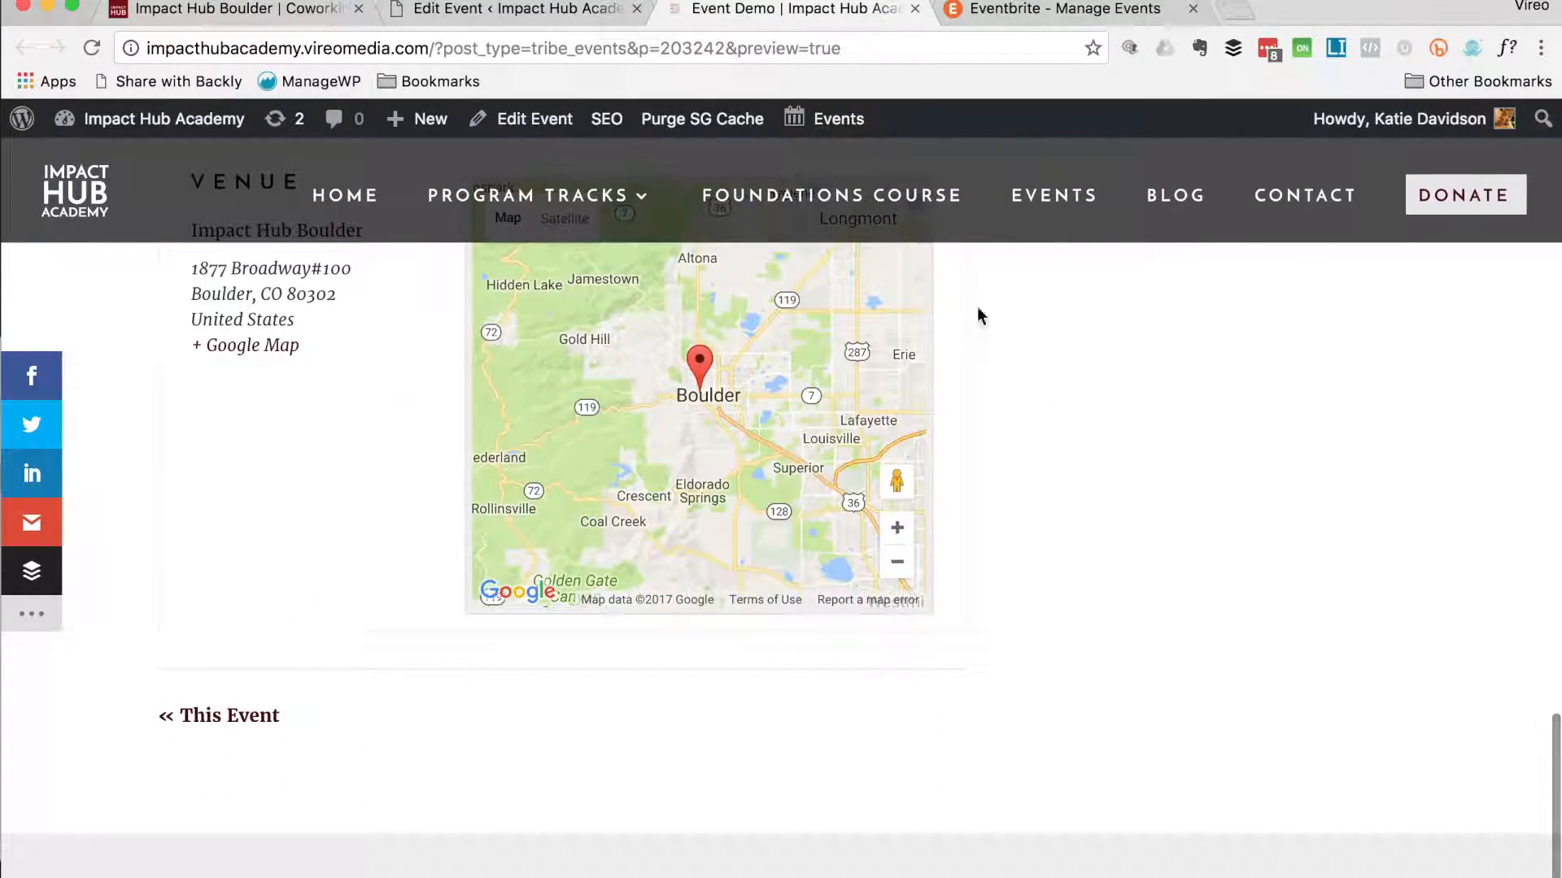
Step: Check the Eventbrite ticket settings of the draft in the event editor and return to its preview
{"action": "key", "text": "ctrl+shift+Tab"}
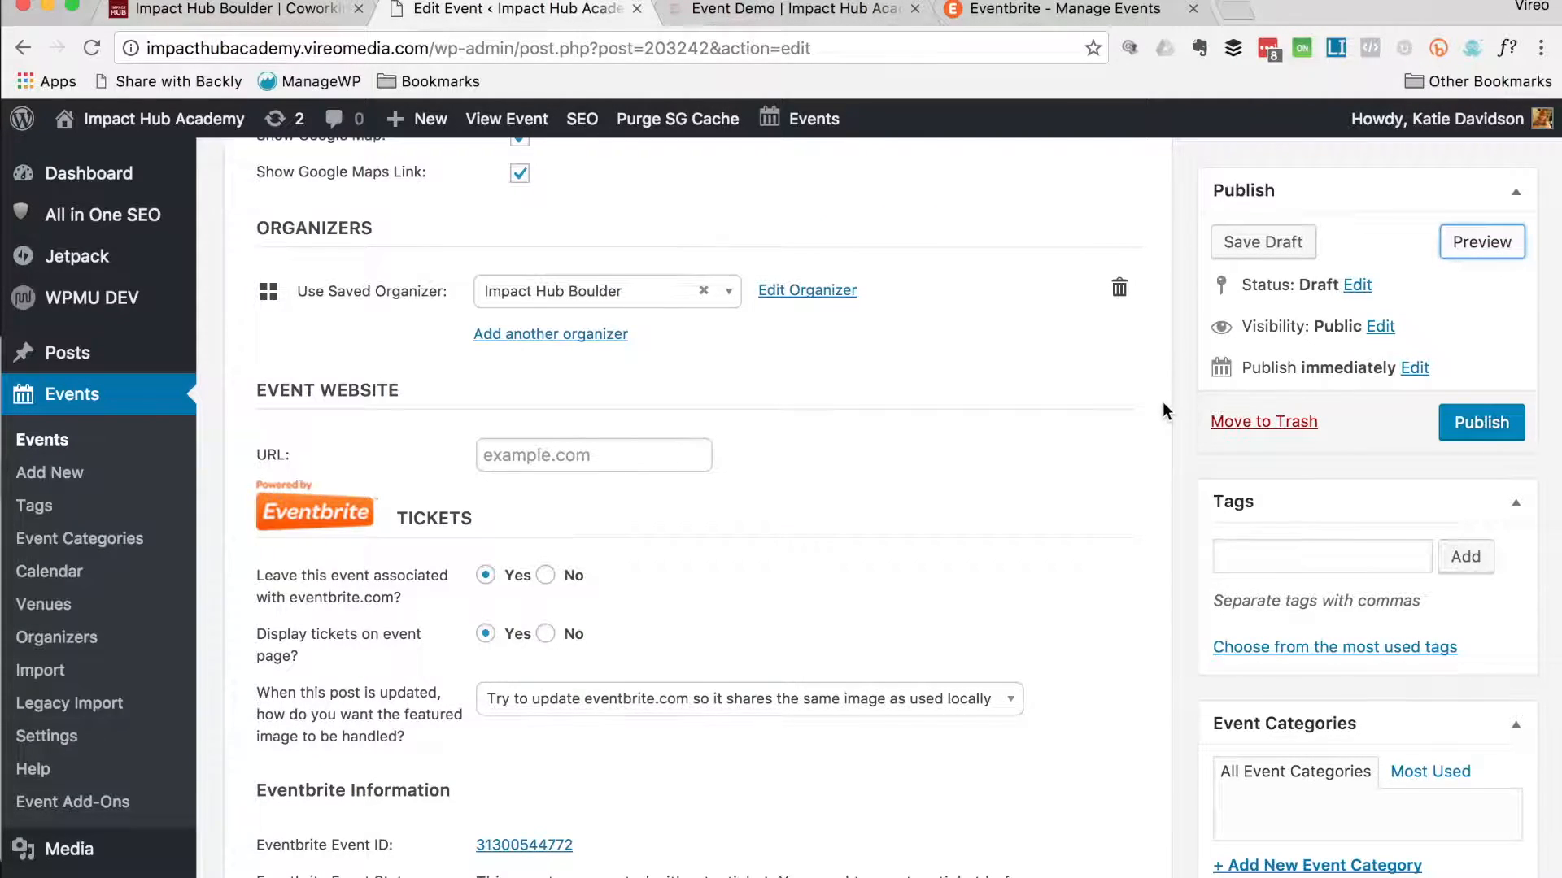
{"action": "scroll", "coordinate": [1164, 403], "scroll_direction": "down", "scroll_amount": 5}
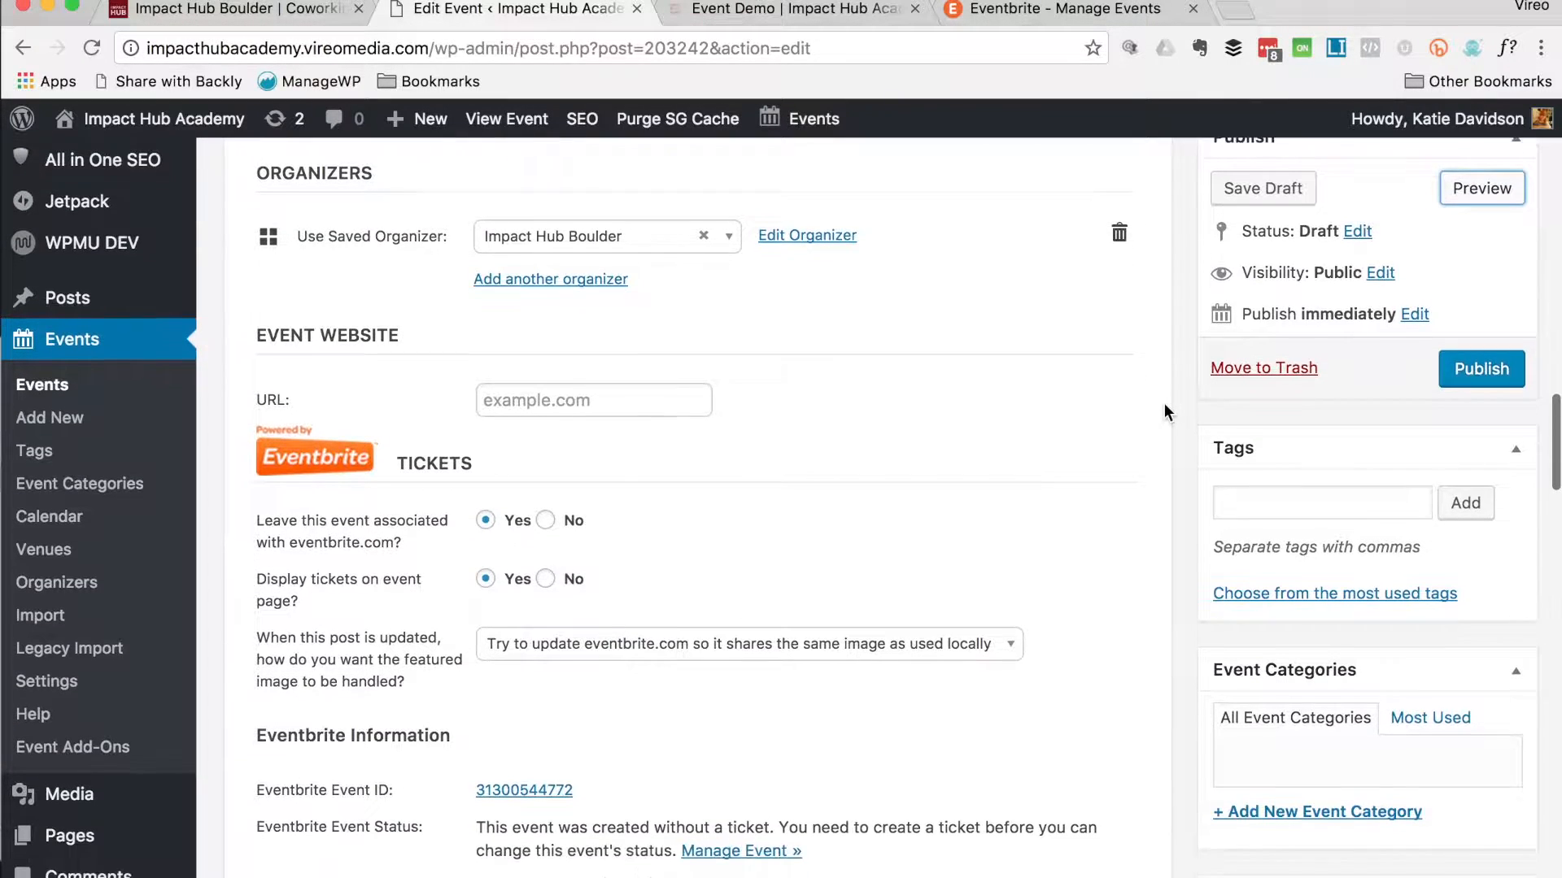
{"action": "key", "text": "ctrl+Tab"}
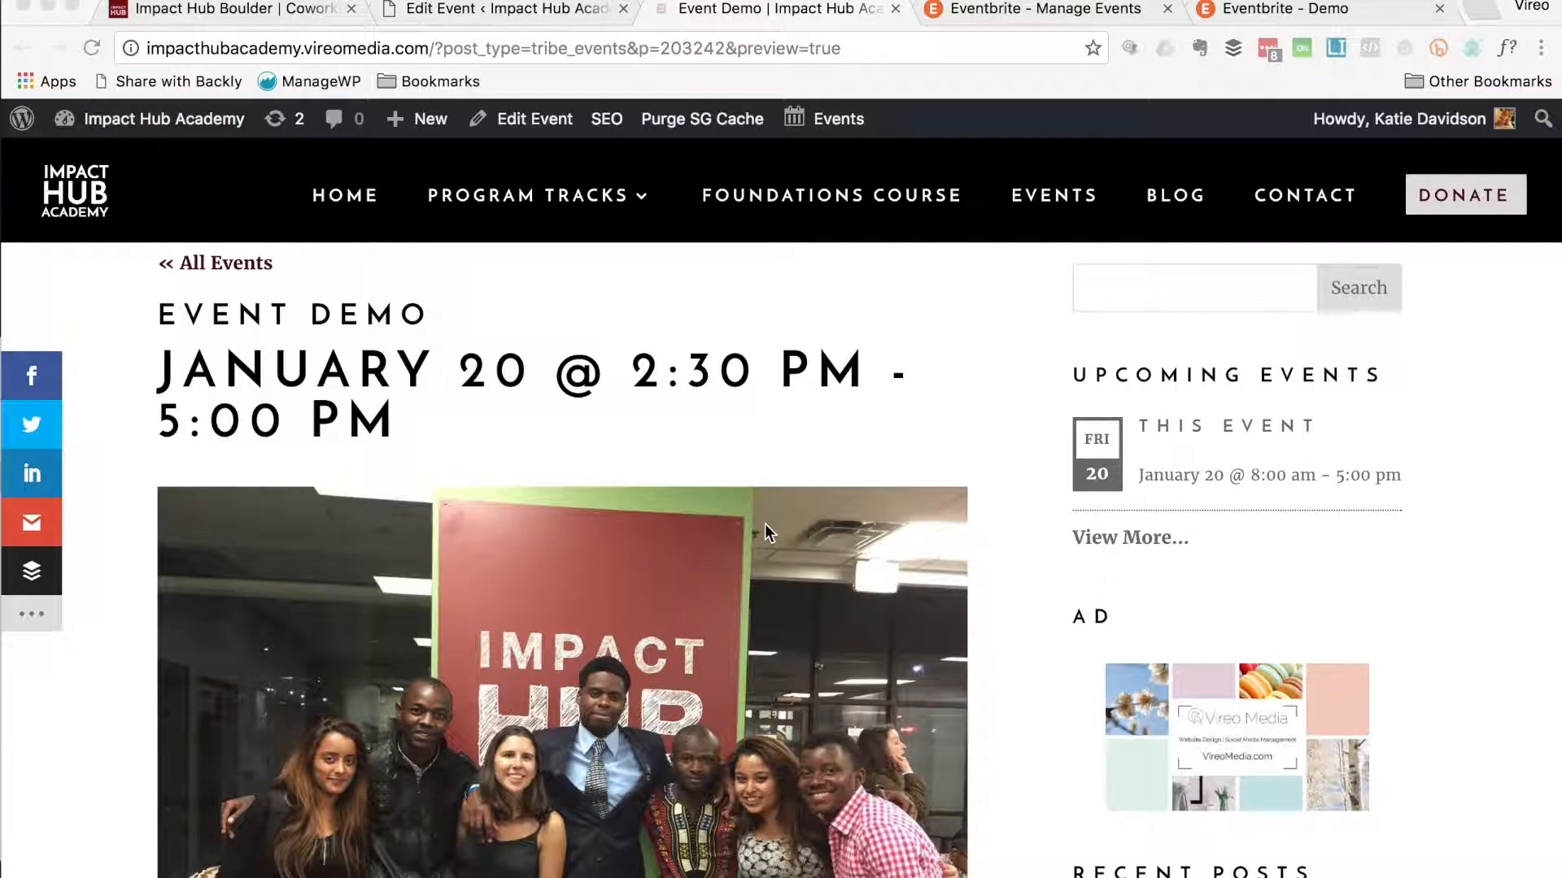
Step: Switch to the Demo event in Eventbrite and examine its Add to Facebook form, from account and event details through the event category
{"action": "left_click", "coordinate": [1075, 10]}
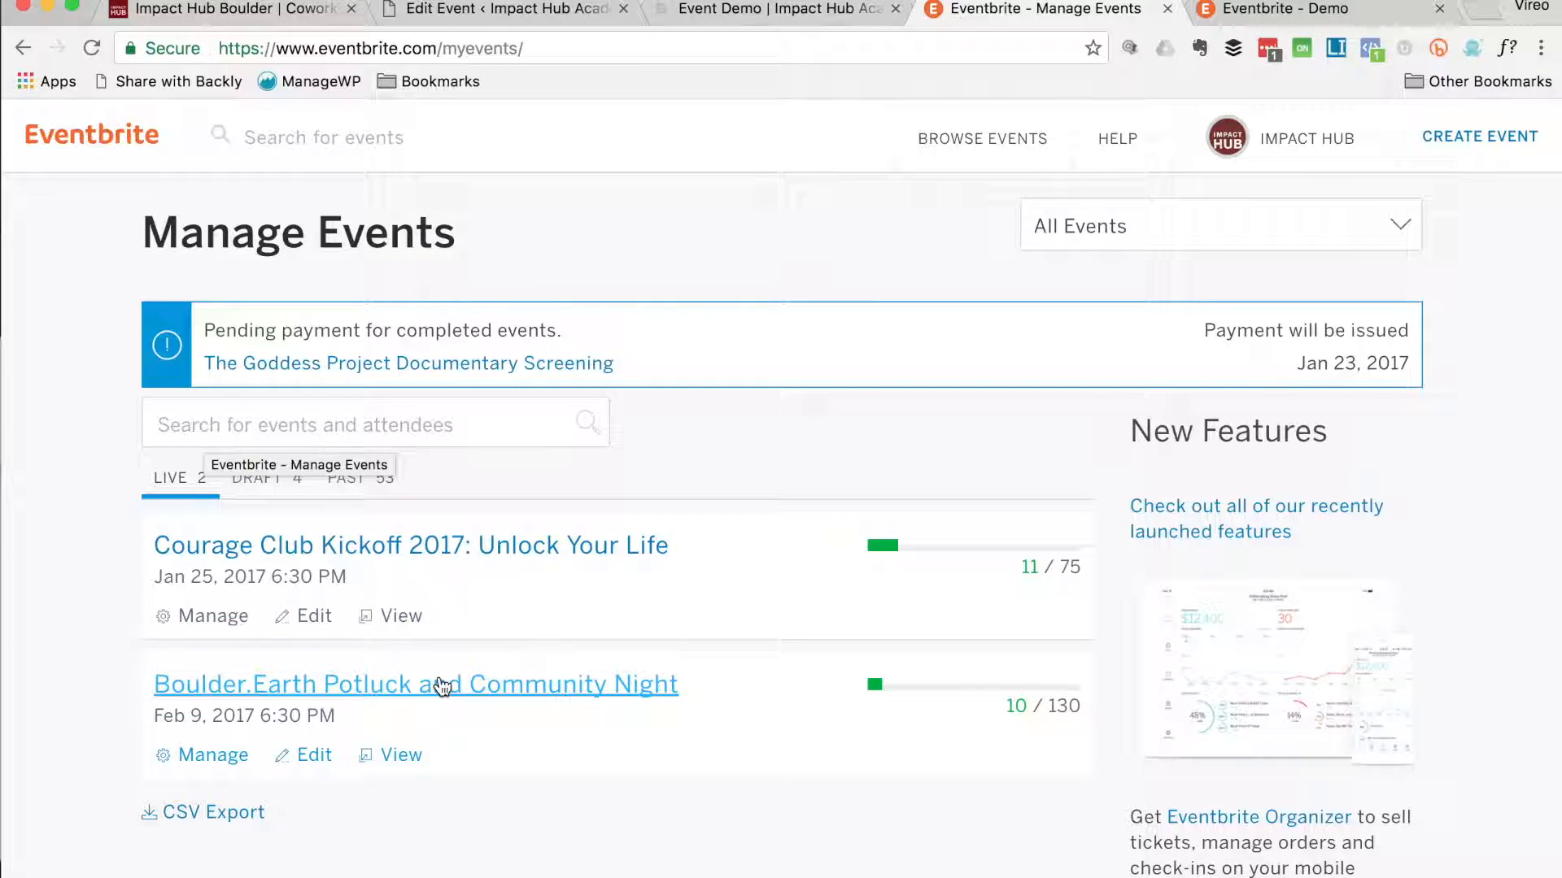
{"action": "left_click", "coordinate": [1302, 12]}
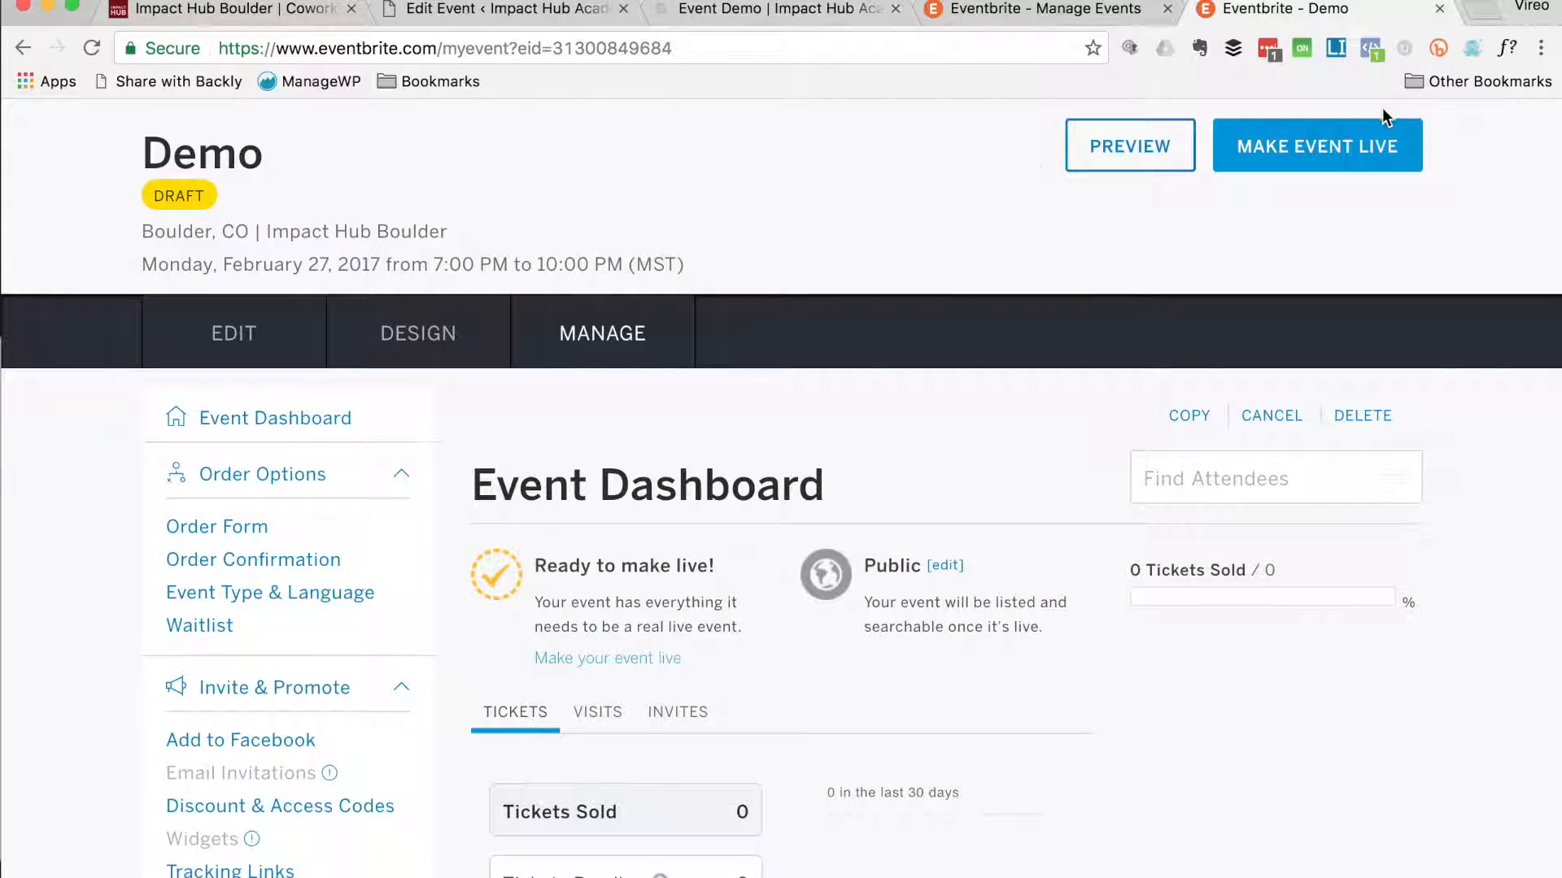
{"action": "scroll", "coordinate": [308, 358], "scroll_direction": "down", "scroll_amount": 2}
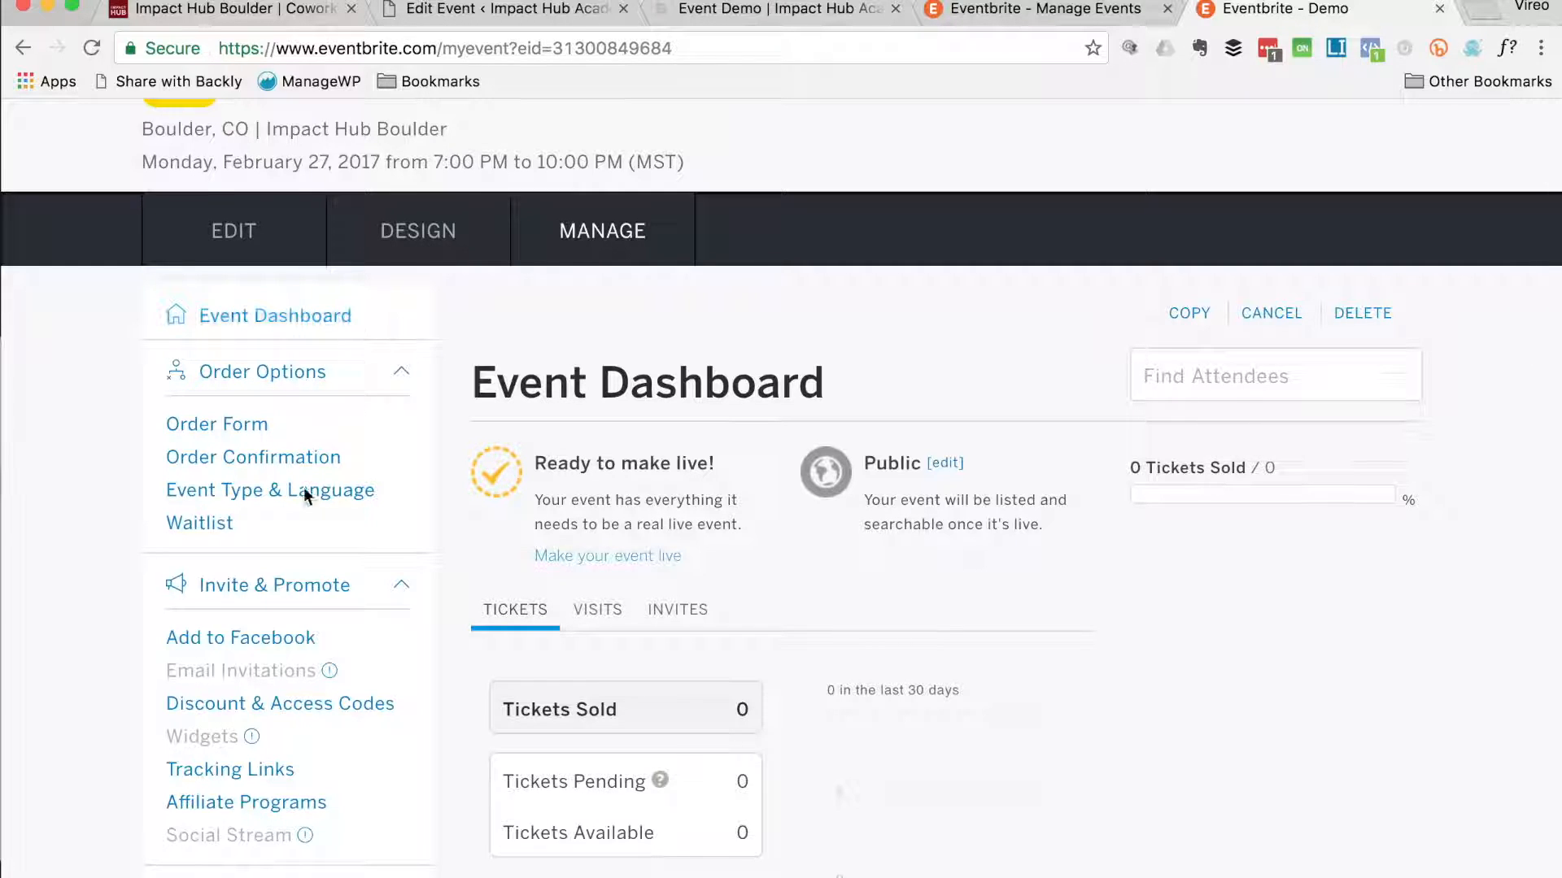
{"action": "left_click", "coordinate": [269, 643]}
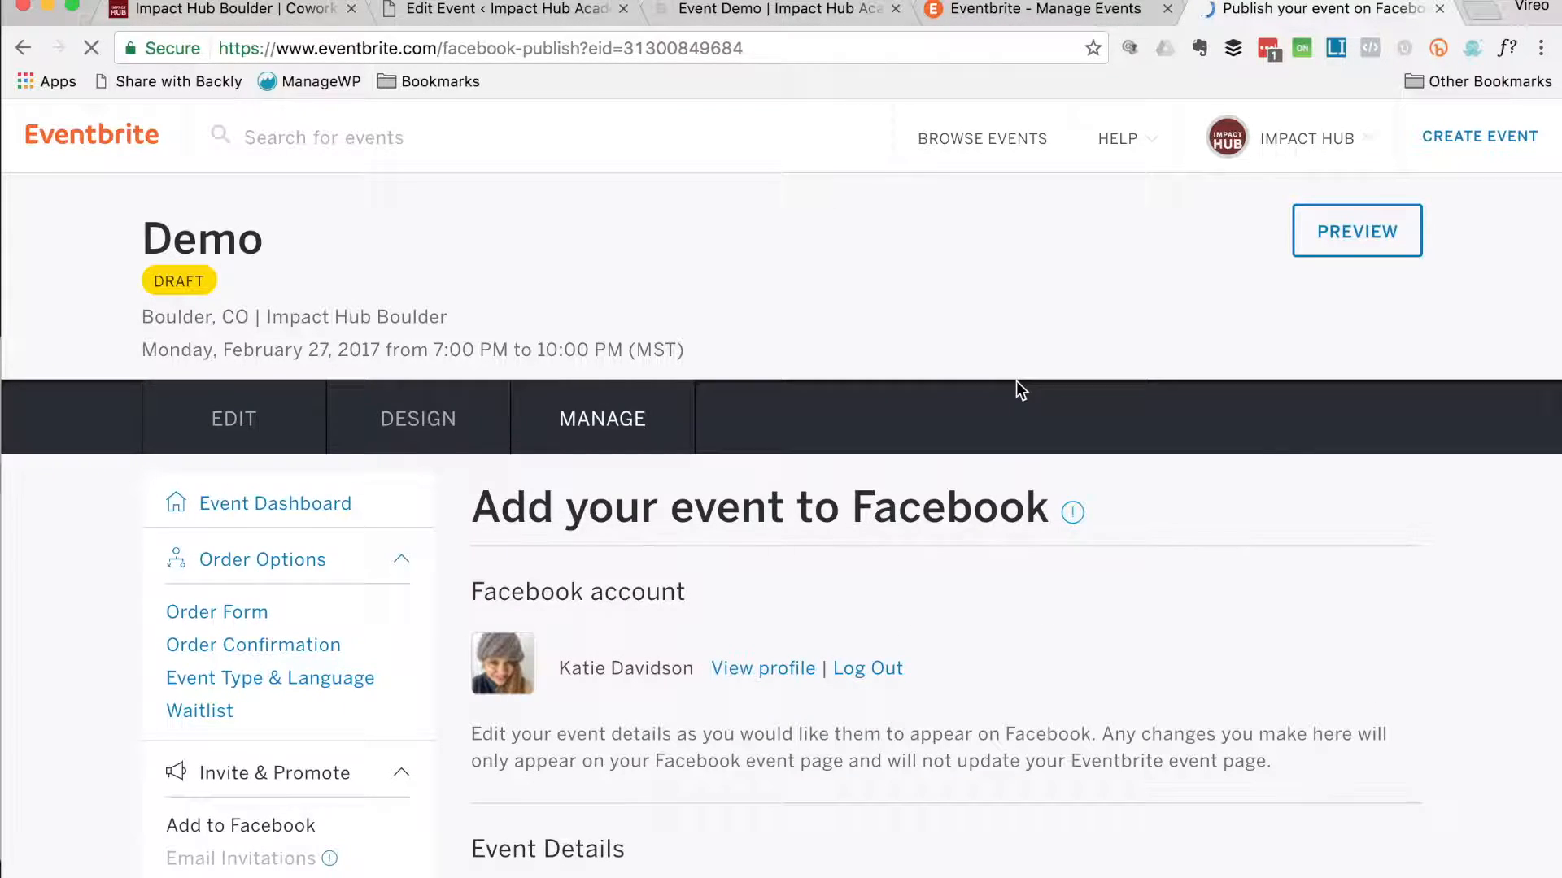
{"action": "scroll", "coordinate": [1017, 381], "scroll_direction": "down", "scroll_amount": 1}
{"action": "scroll", "coordinate": [1017, 390], "scroll_direction": "down", "scroll_amount": 3}
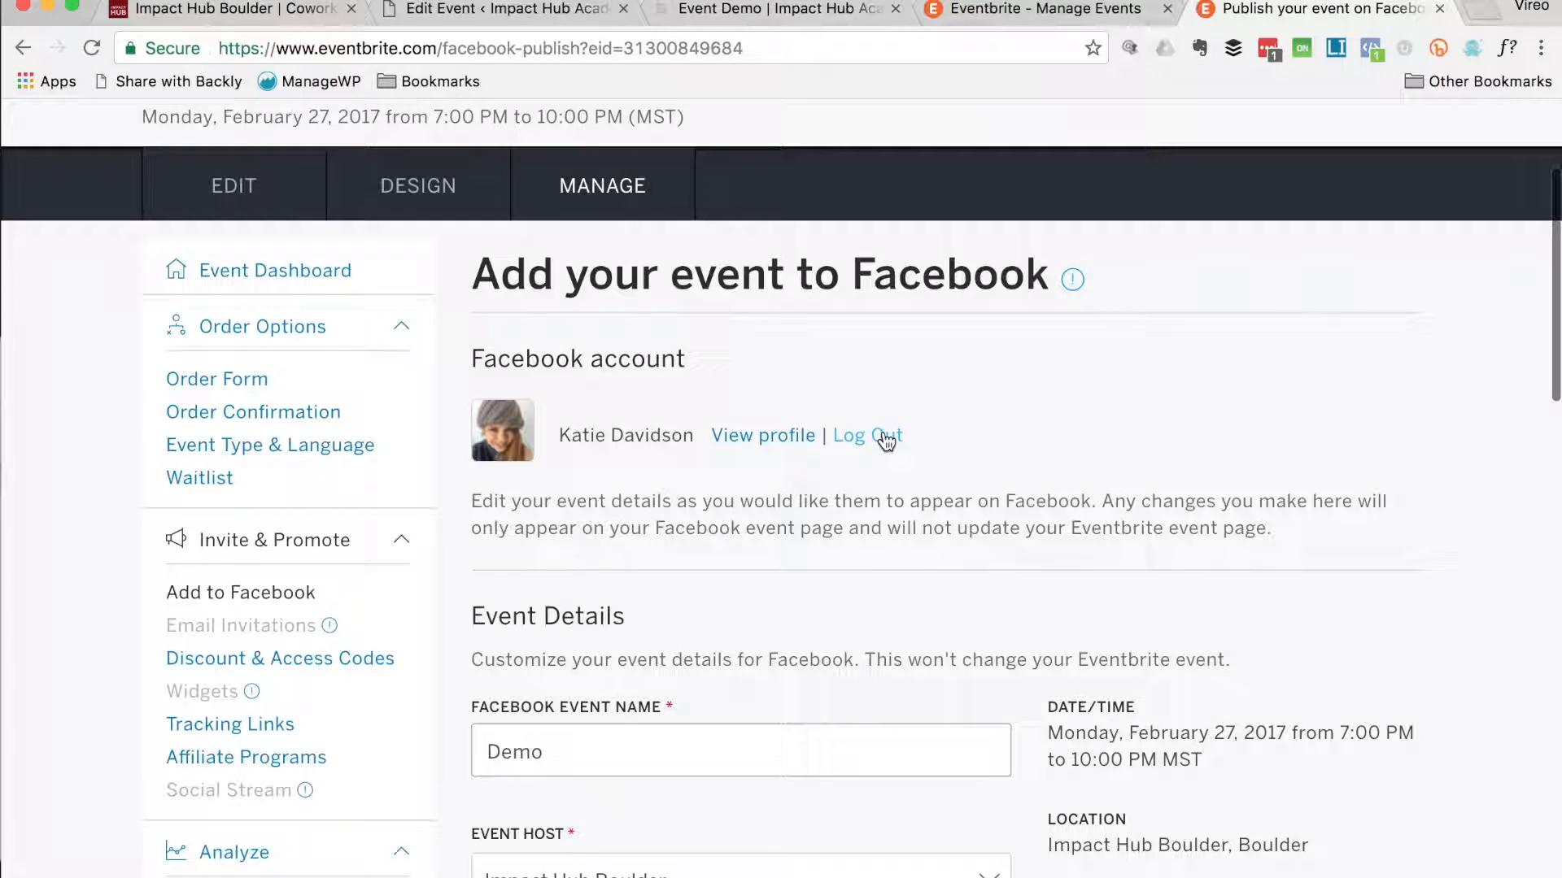
{"action": "scroll", "coordinate": [800, 469], "scroll_direction": "down", "scroll_amount": 6}
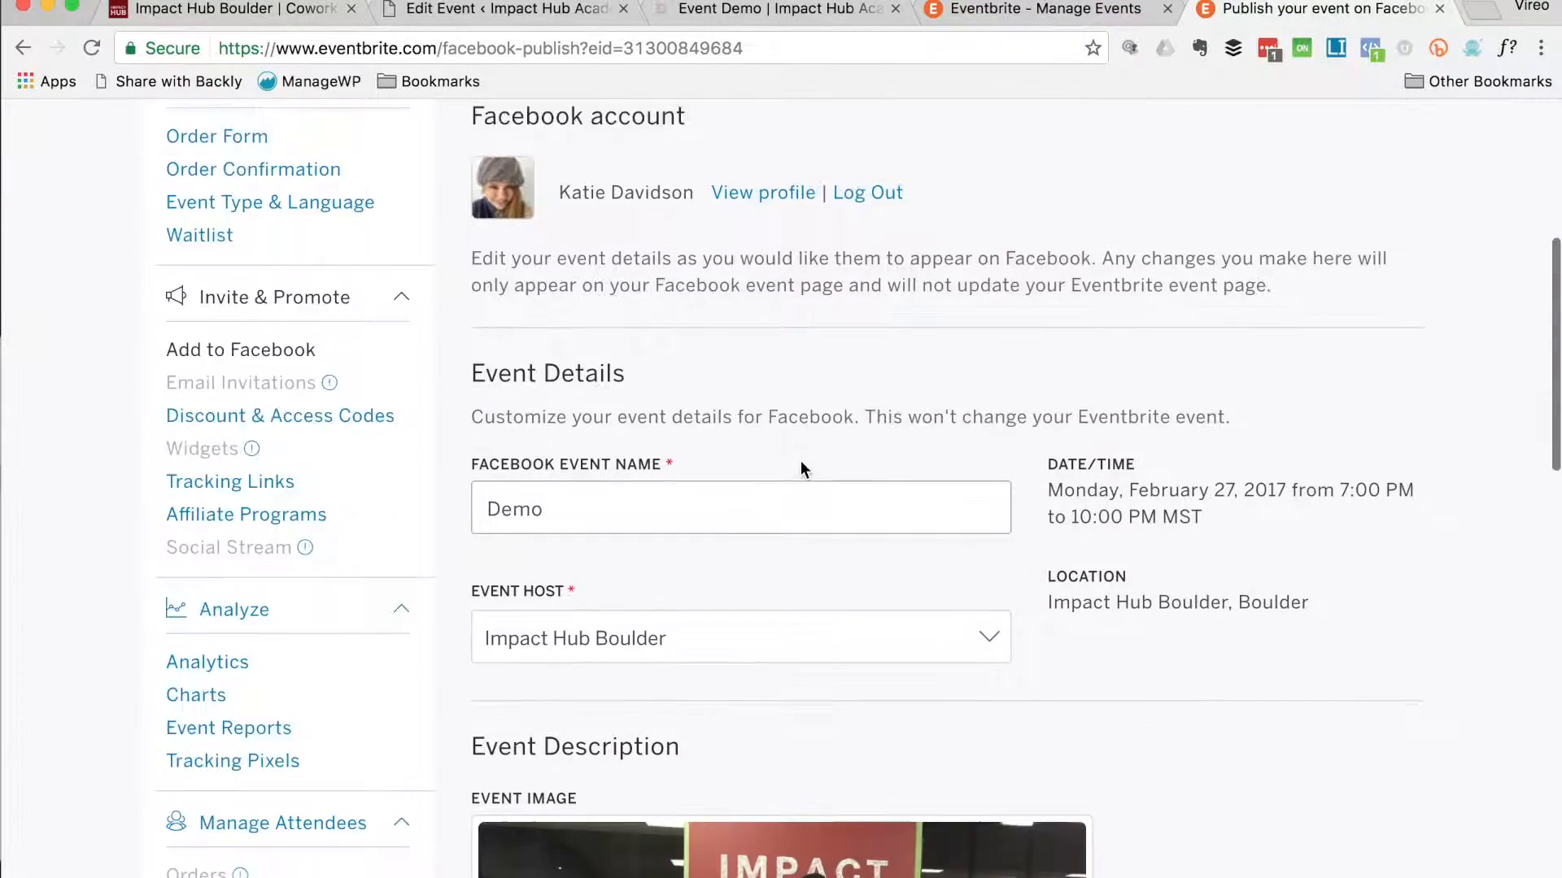
{"action": "scroll", "coordinate": [800, 469], "scroll_direction": "down", "scroll_amount": 13}
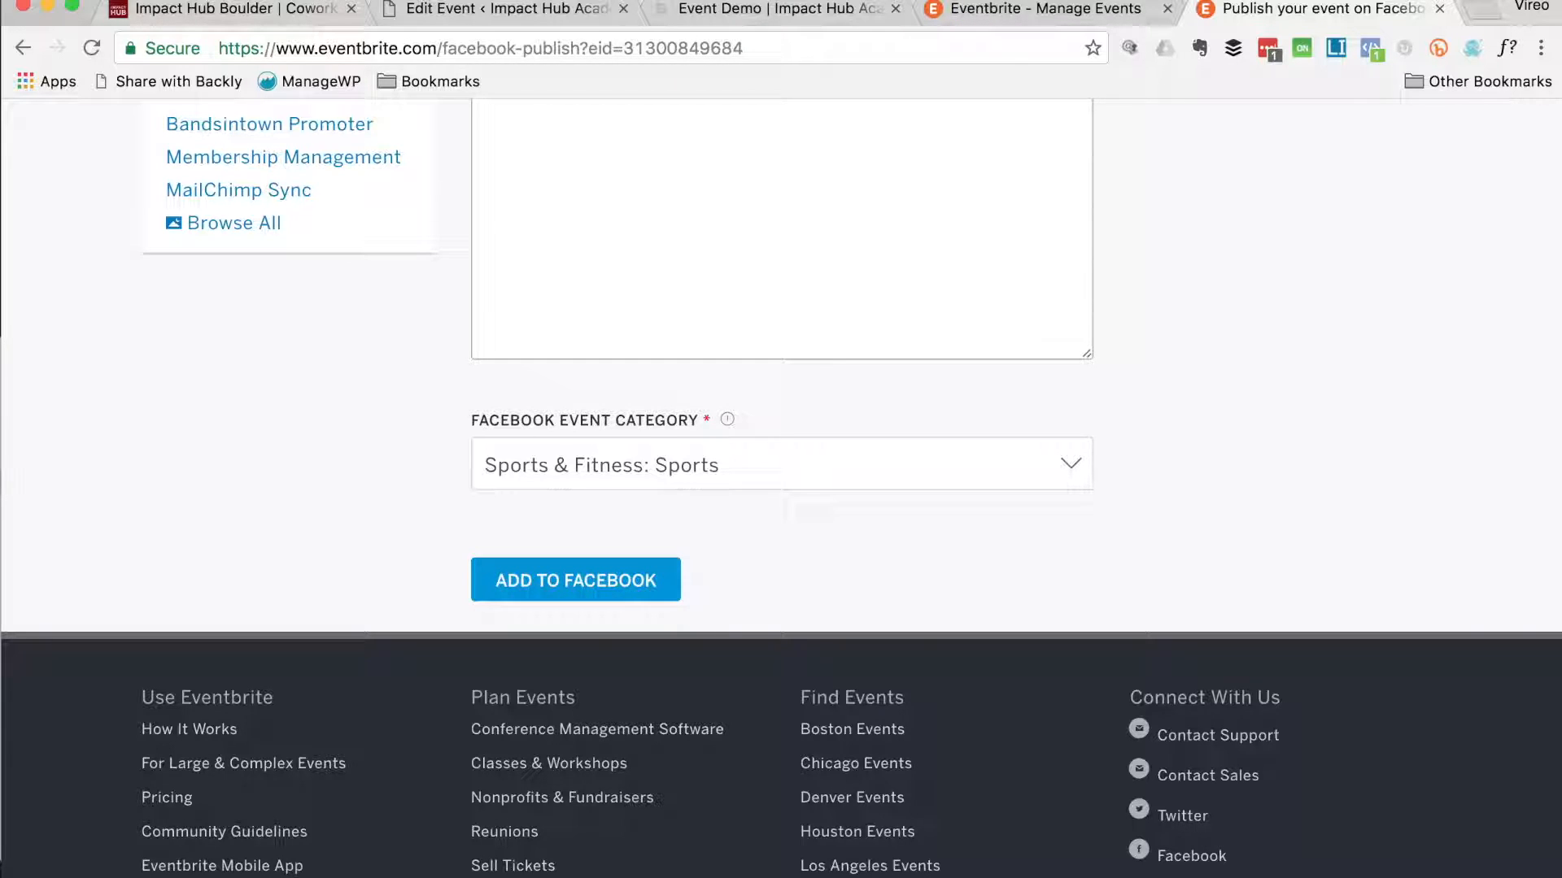
Step: Go to the Impact Hub Boulder site's WordPress dashboard and open the post "This Event" for editing
{"action": "left_click", "coordinate": [218, 10]}
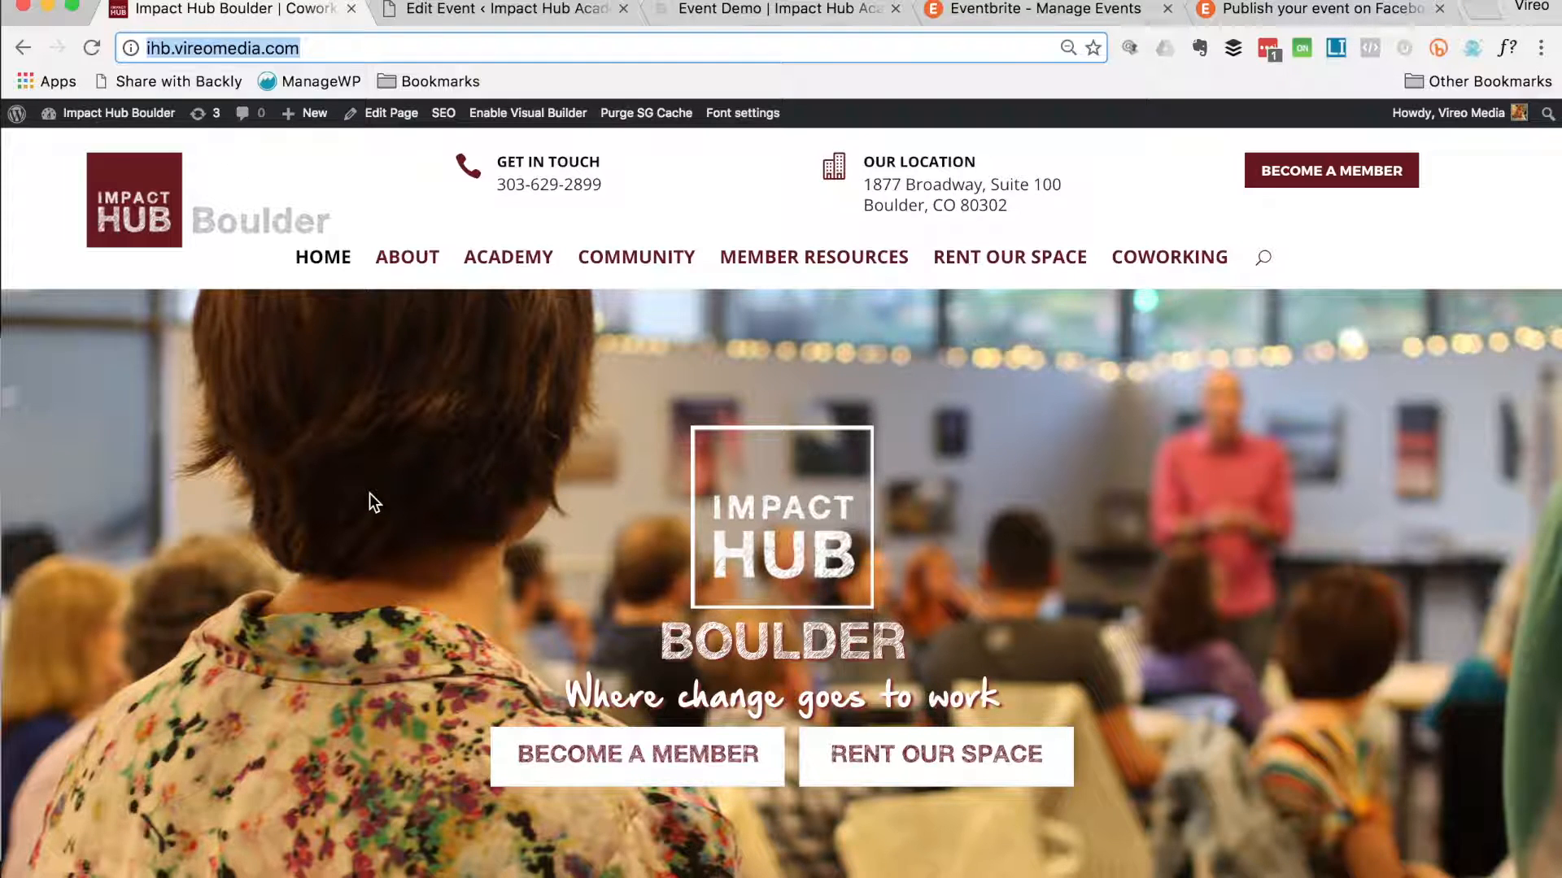
{"action": "mouse_move", "coordinate": [120, 113]}
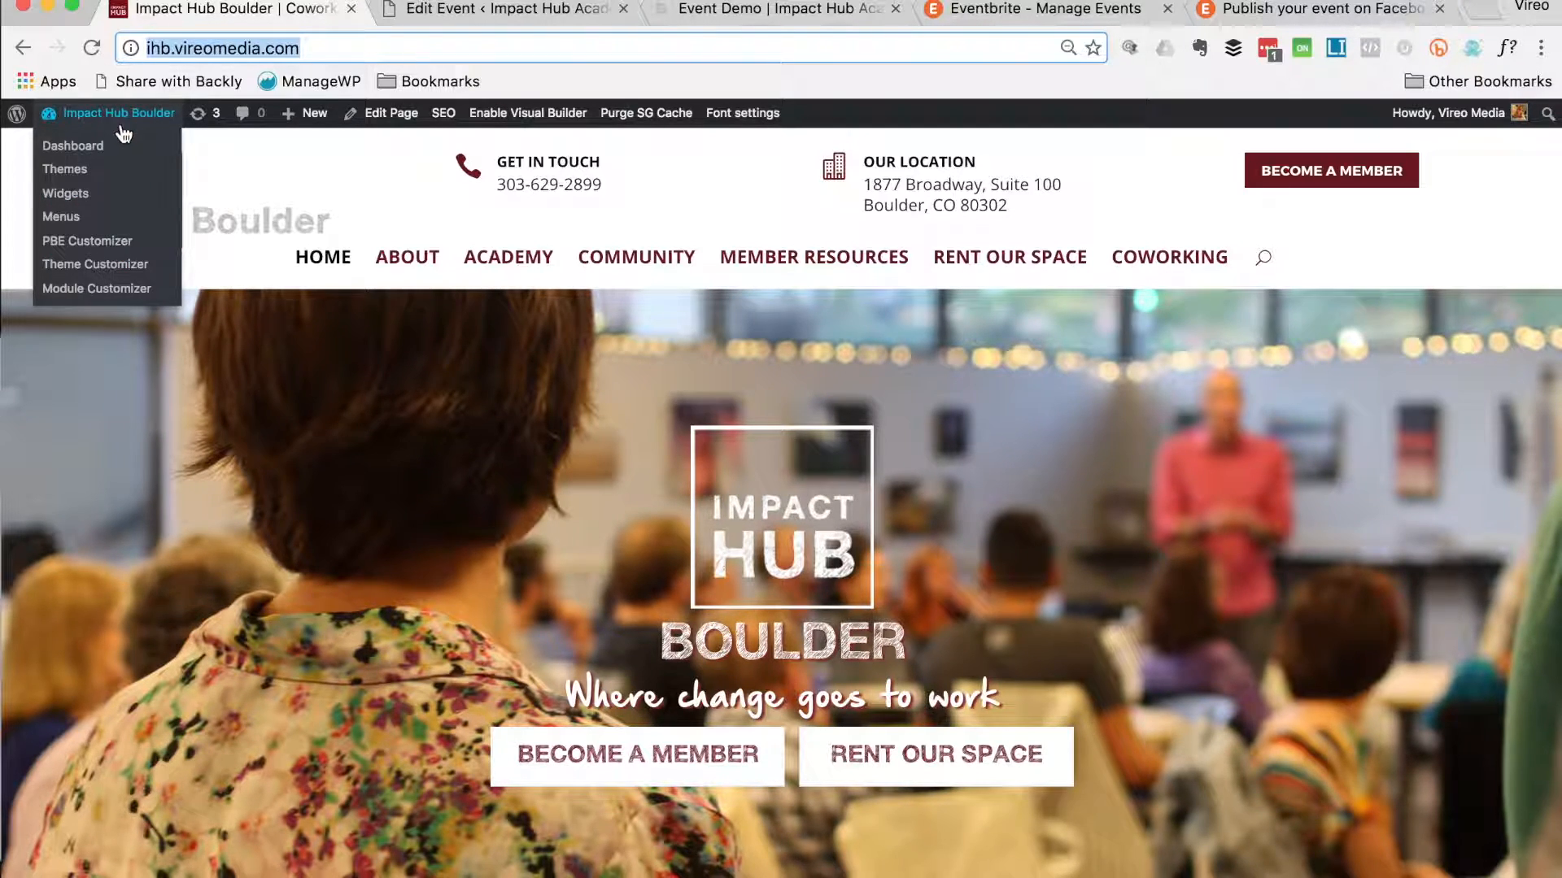
{"action": "left_click", "coordinate": [107, 147]}
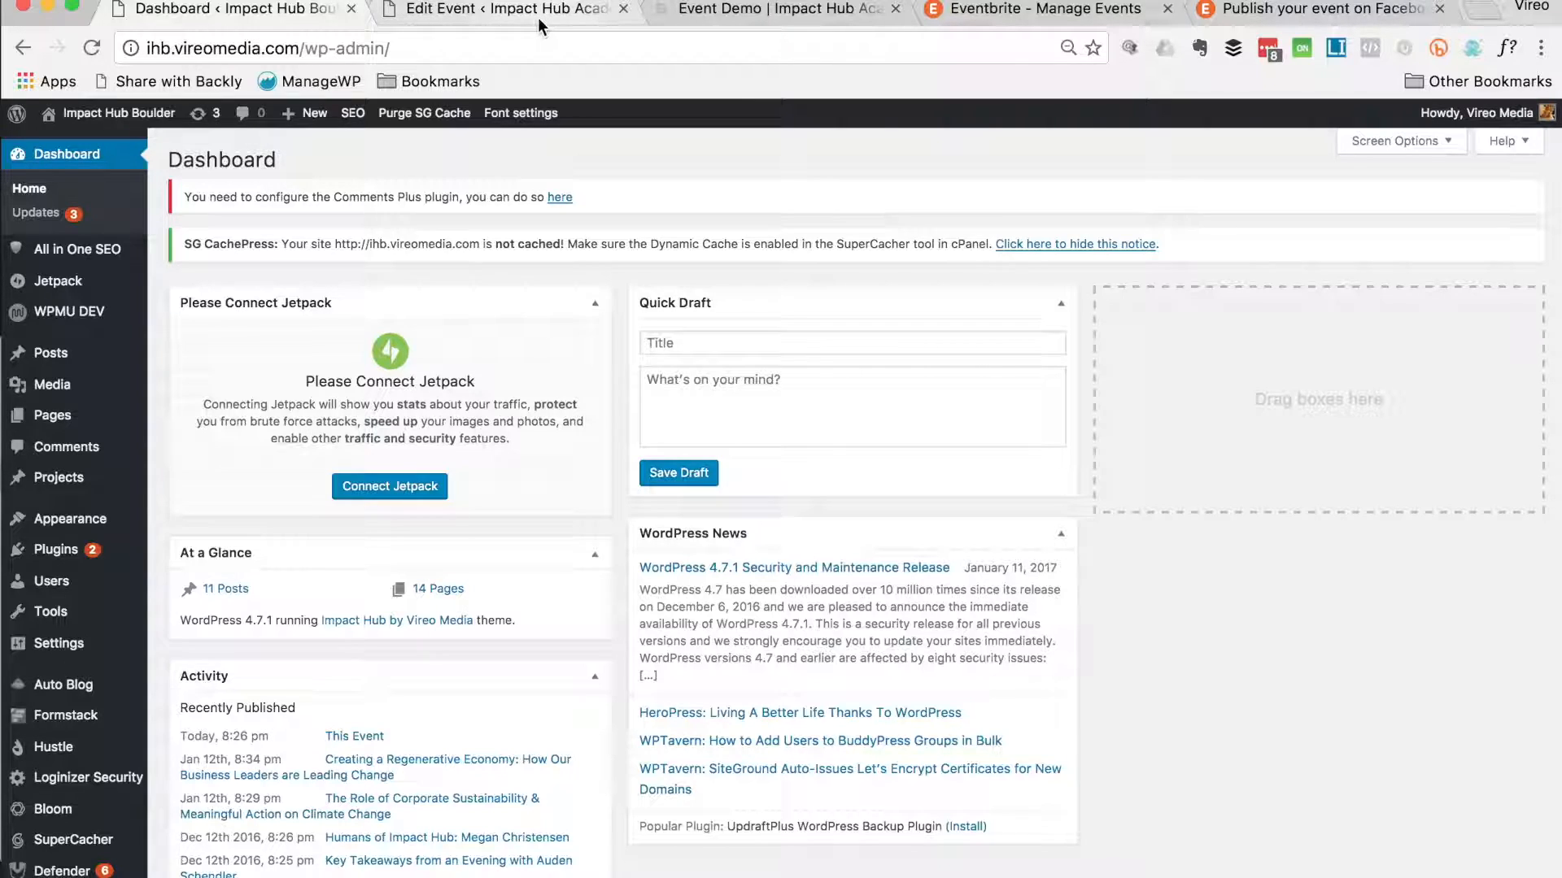
{"action": "mouse_move", "coordinate": [64, 358]}
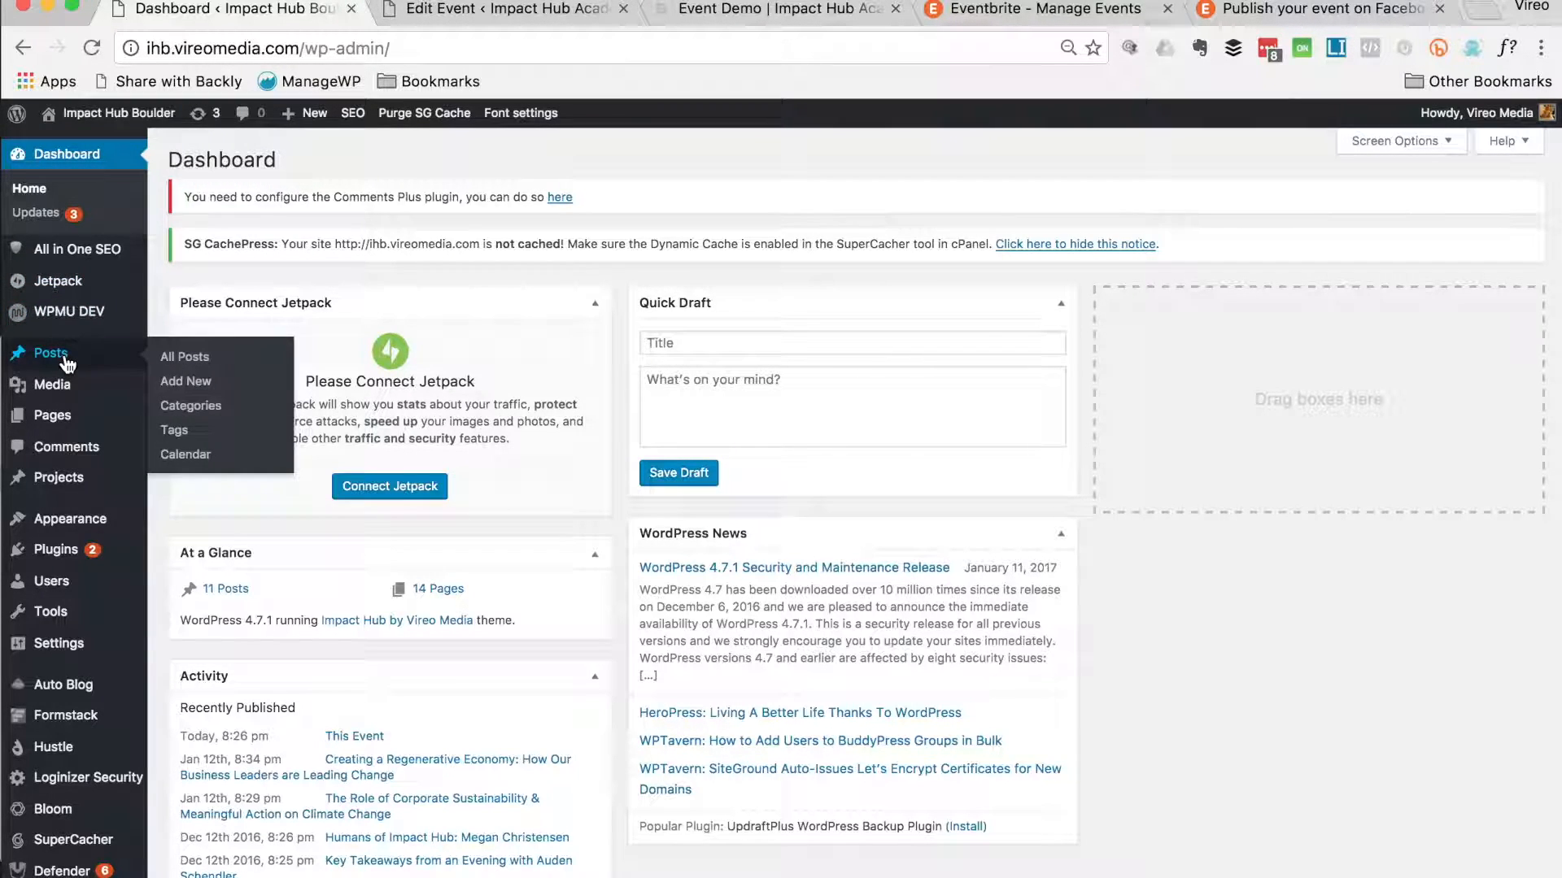
{"action": "left_click", "coordinate": [192, 360]}
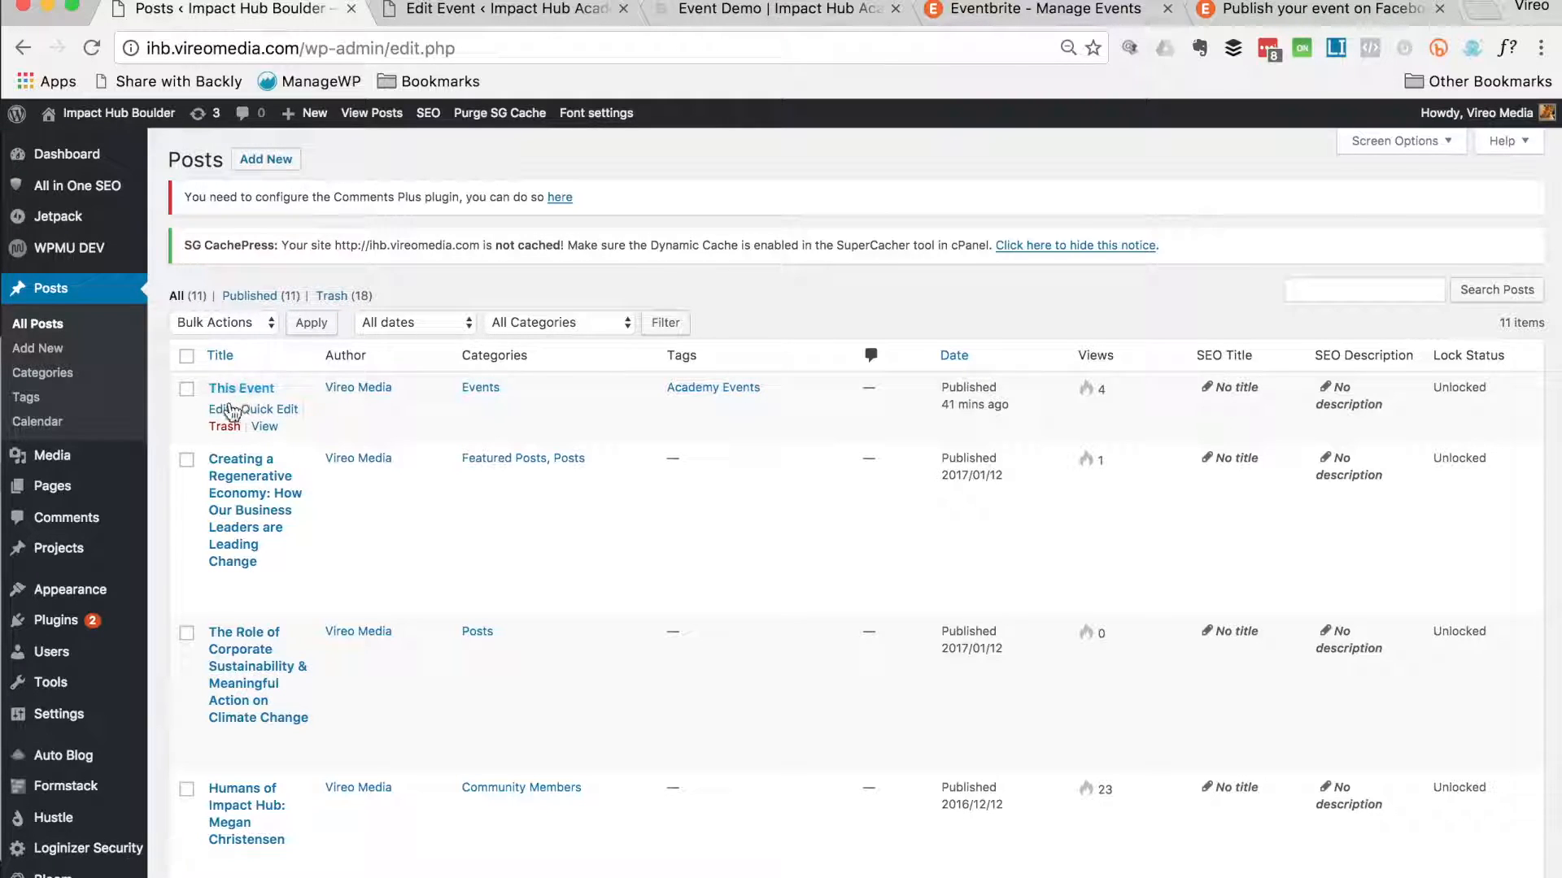
{"action": "left_click", "coordinate": [221, 411]}
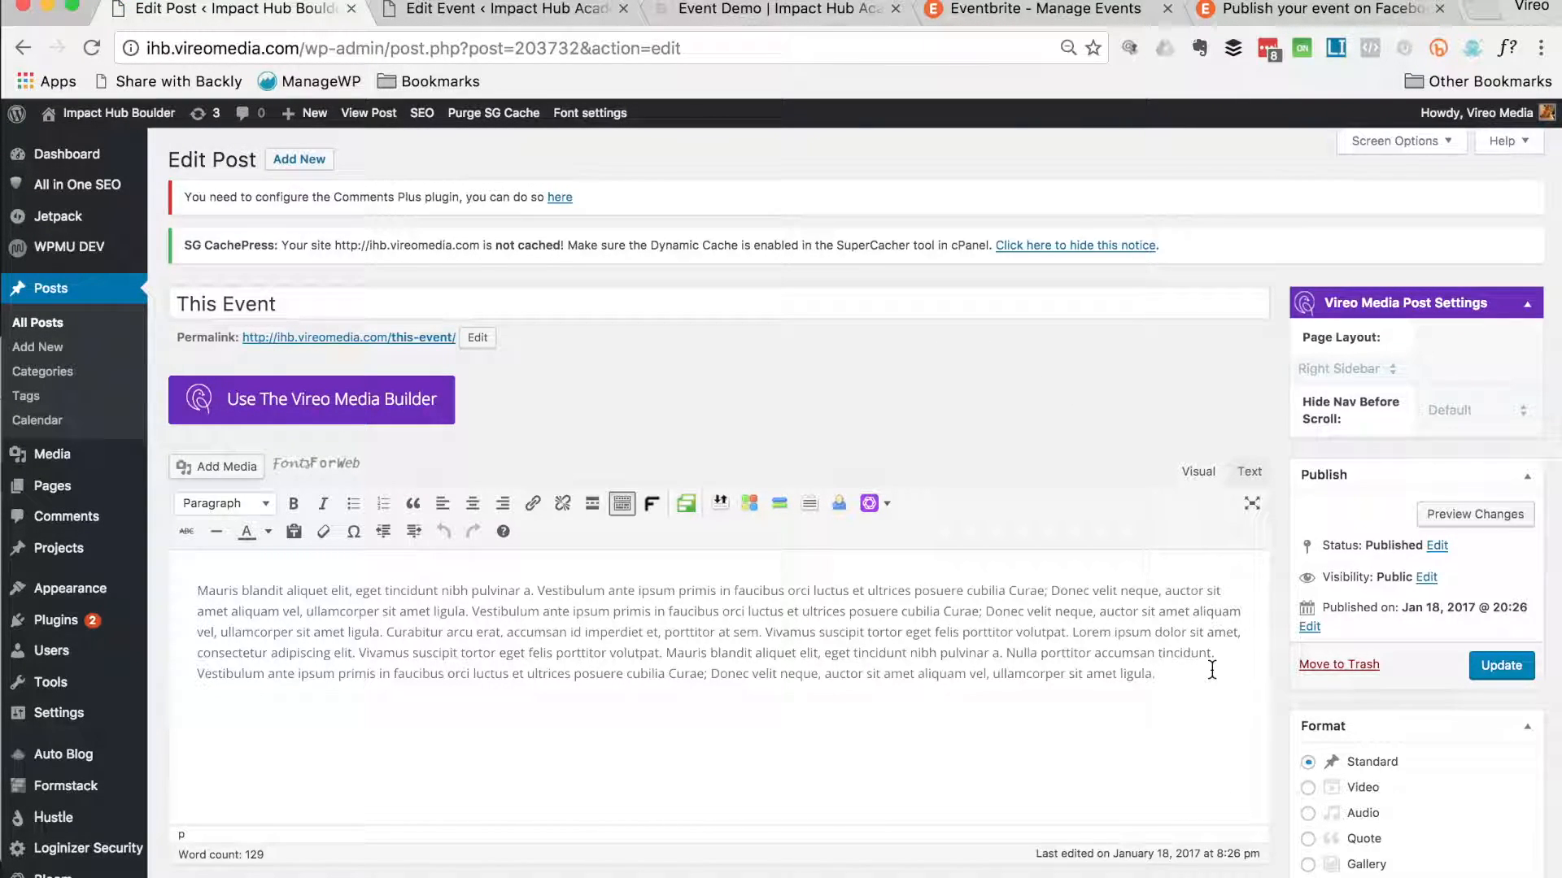
Step: Upload aono3yycr3dtptryuxgo.jpg from the Demo Post folder in Finder into the post's featured image library
{"action": "scroll", "coordinate": [1212, 670], "scroll_direction": "down", "scroll_amount": 6}
{"action": "scroll", "coordinate": [1212, 668], "scroll_direction": "down", "scroll_amount": 4}
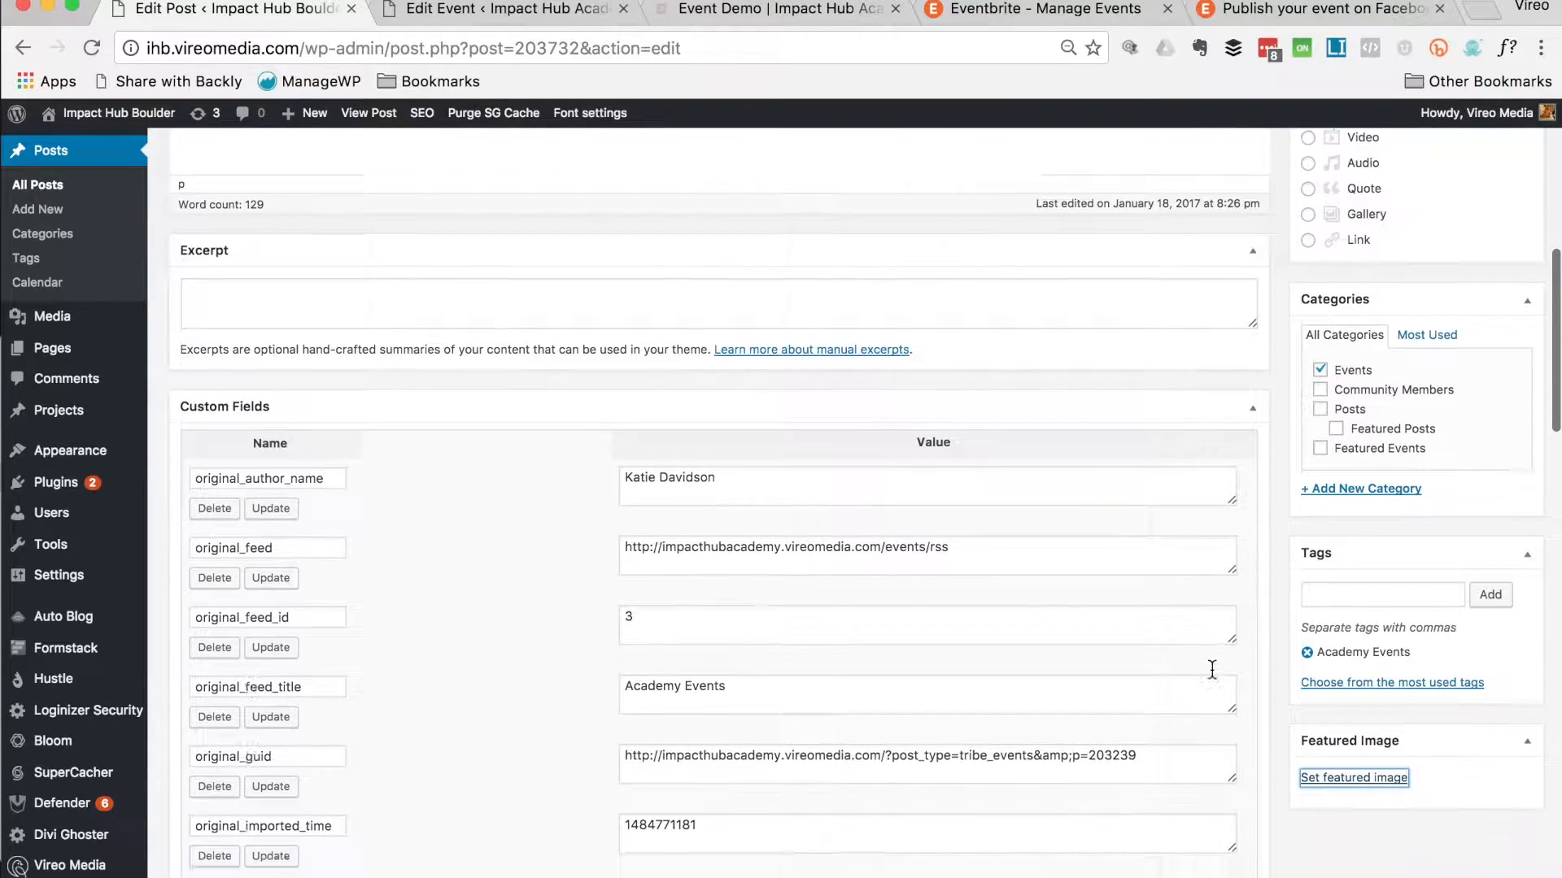
{"action": "left_click", "coordinate": [1371, 638]}
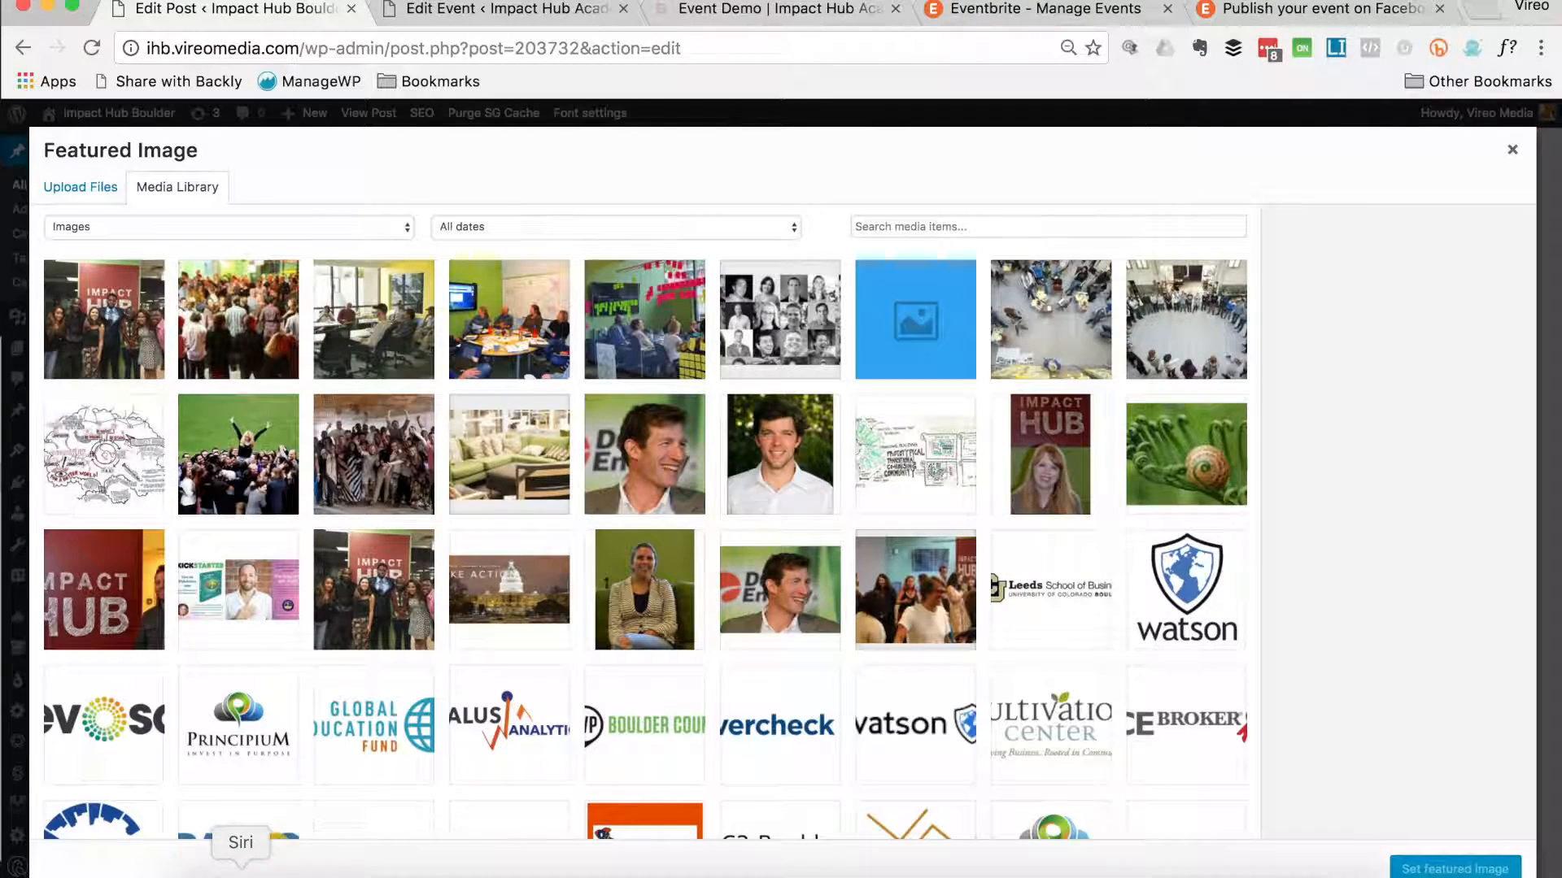
{"action": "left_click", "coordinate": [203, 872]}
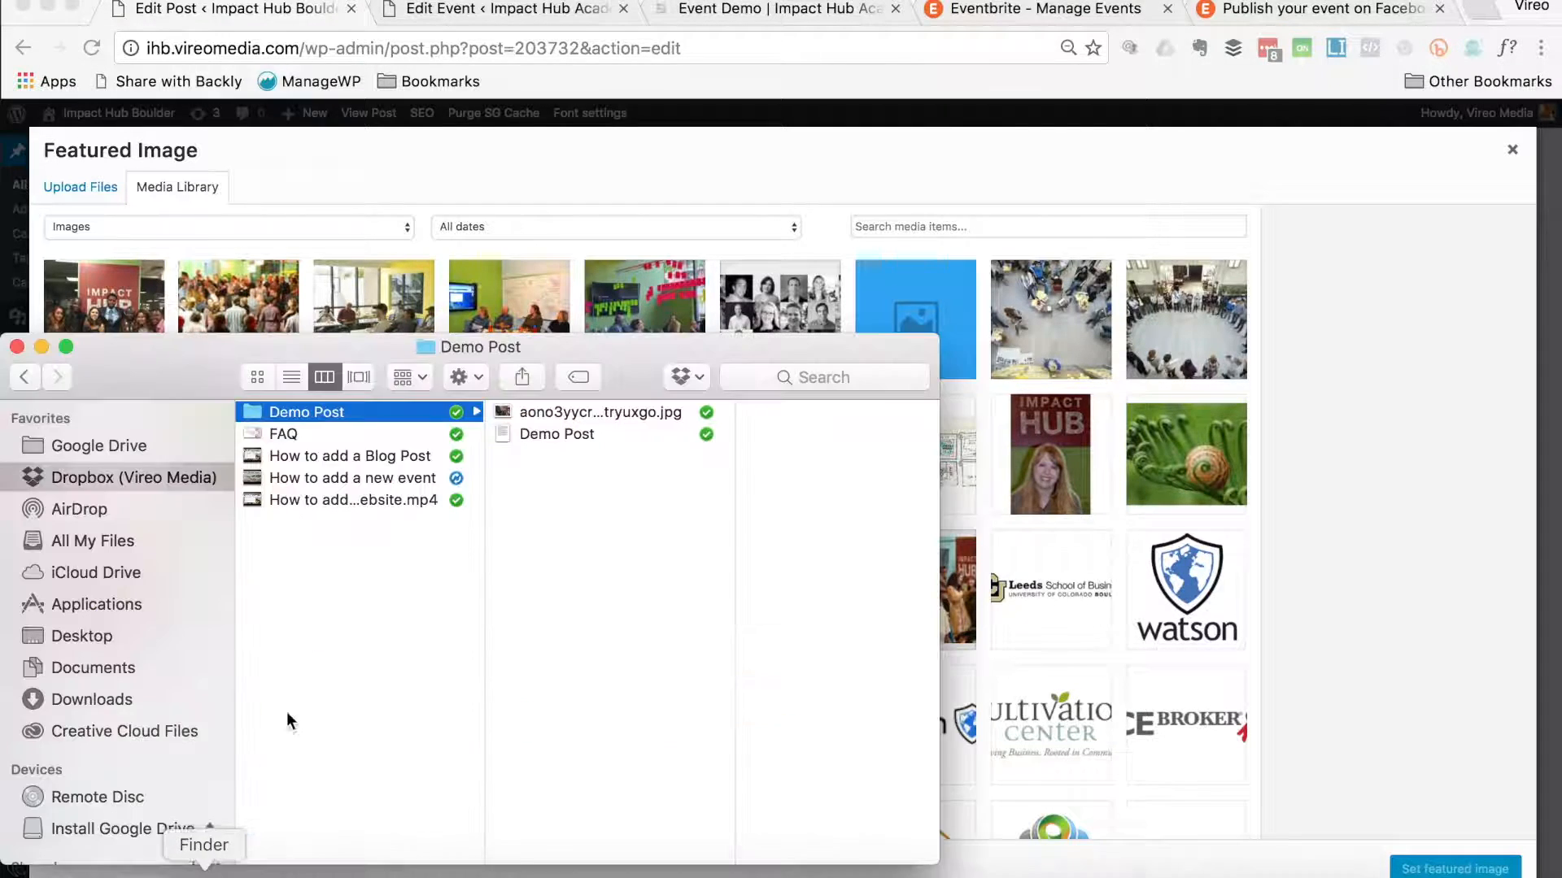
{"action": "left_click", "coordinate": [557, 413]}
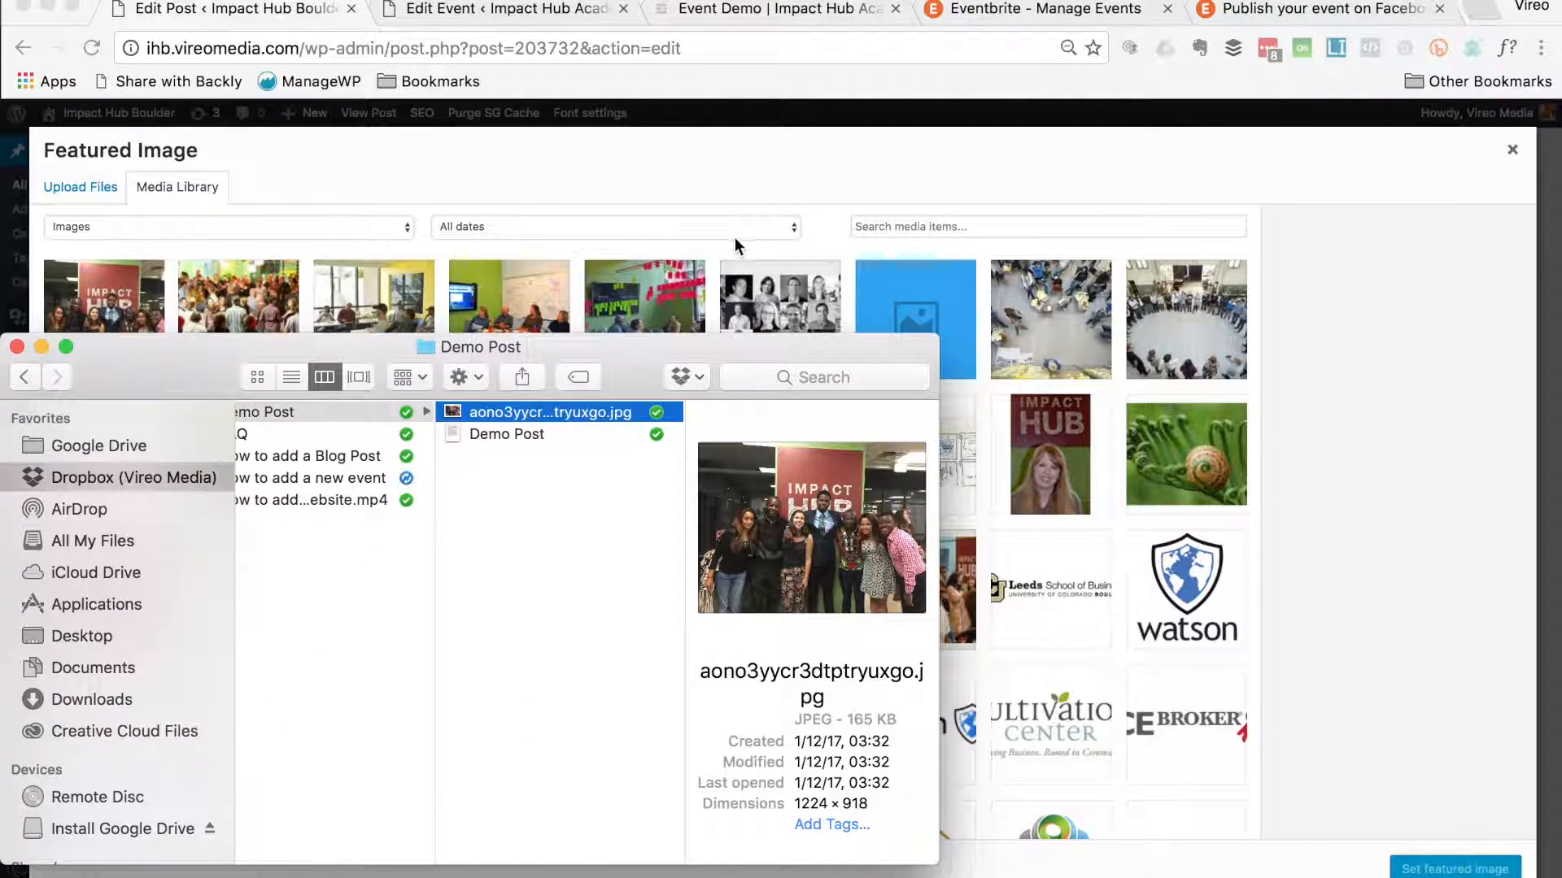
{"action": "left_click_drag", "start_coordinate": [596, 408], "coordinate": [827, 226]}
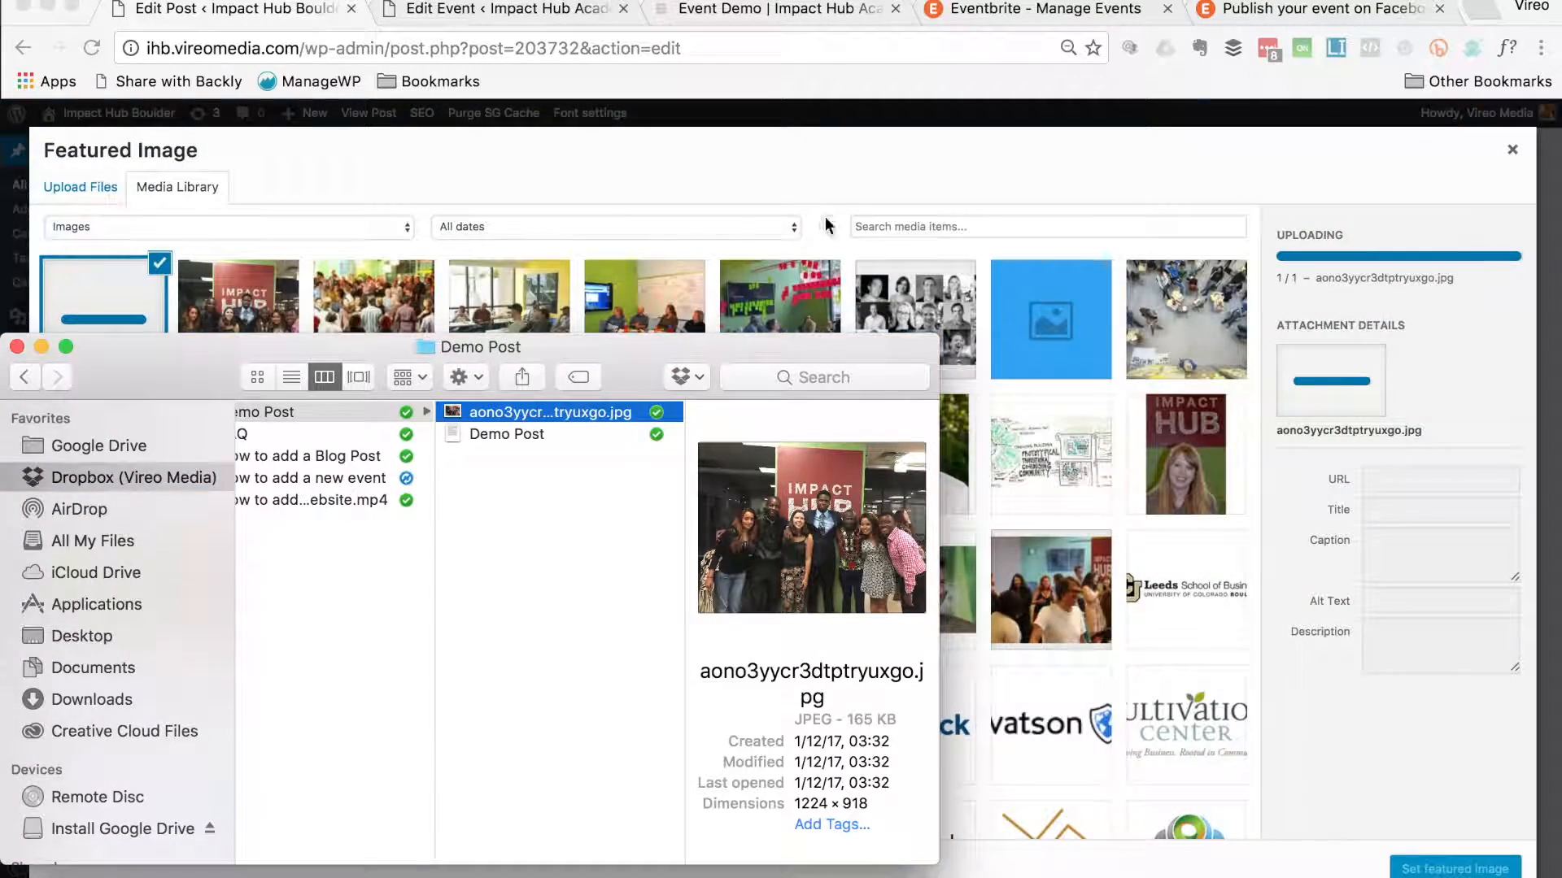
{"action": "left_click", "coordinate": [17, 347]}
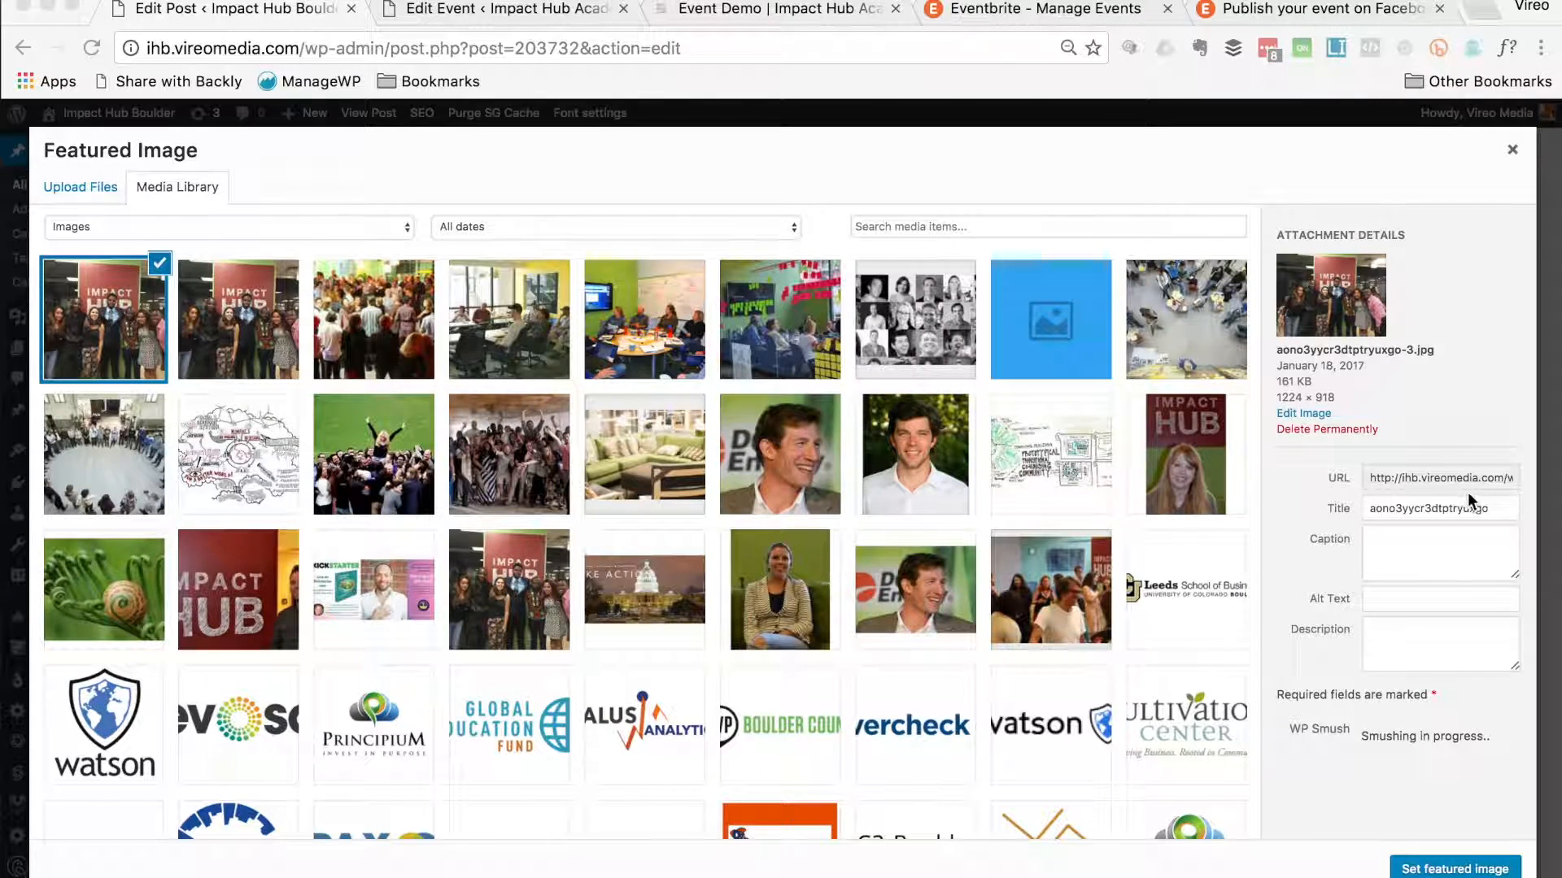
Step: Give the uploaded photo the title "Title" and alt text "Alt", and set it as the post's featured image
{"action": "left_click", "coordinate": [1496, 507]}
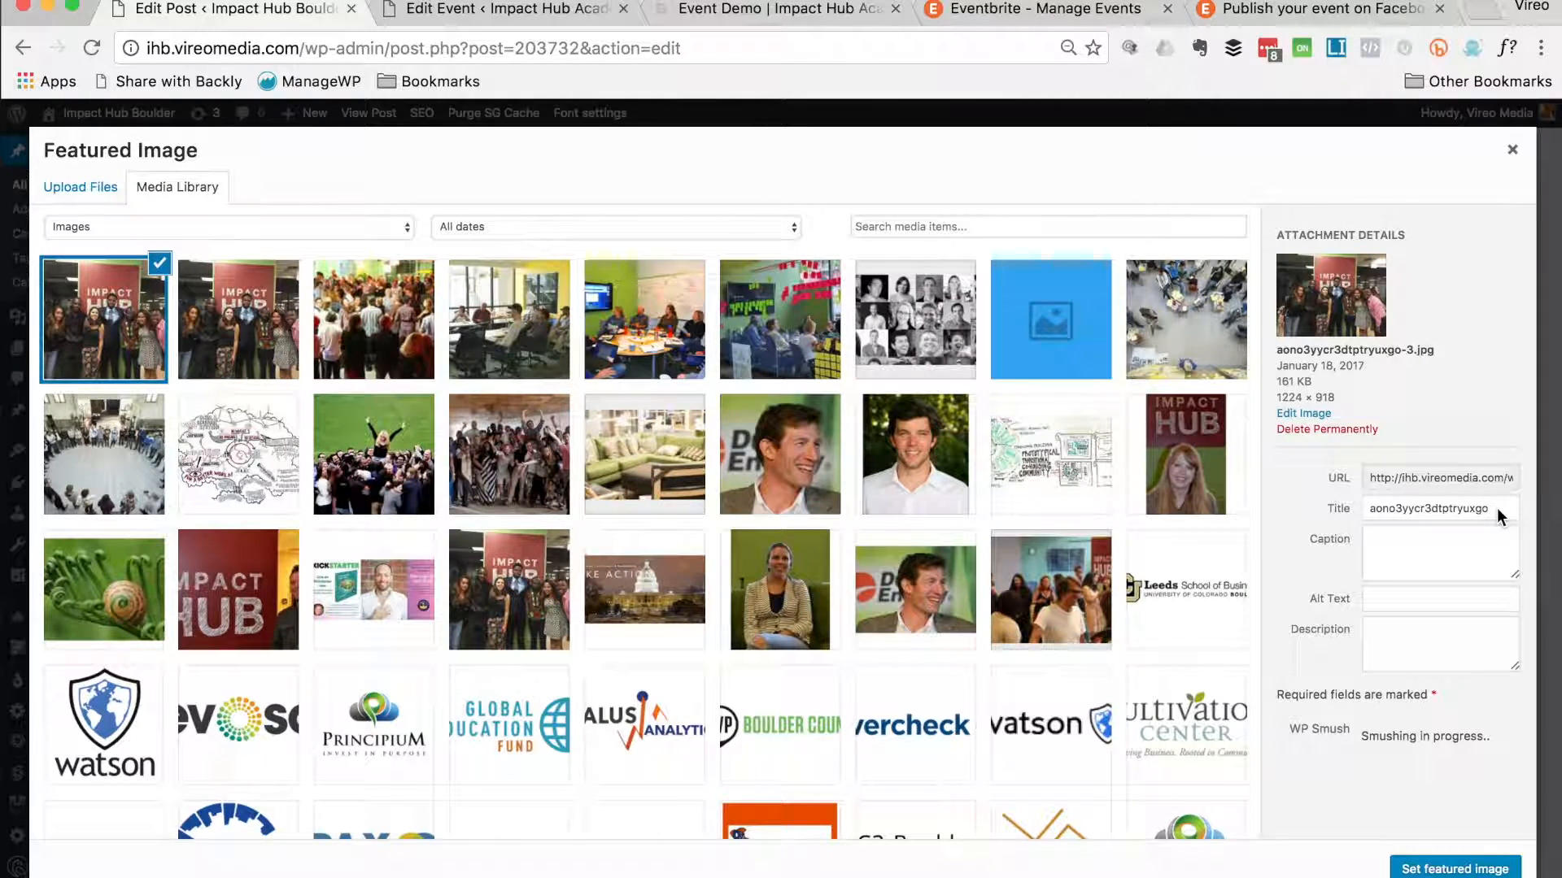
{"action": "left_click_drag", "start_coordinate": [1496, 507], "coordinate": [1232, 517]}
{"action": "type", "text": "T"}
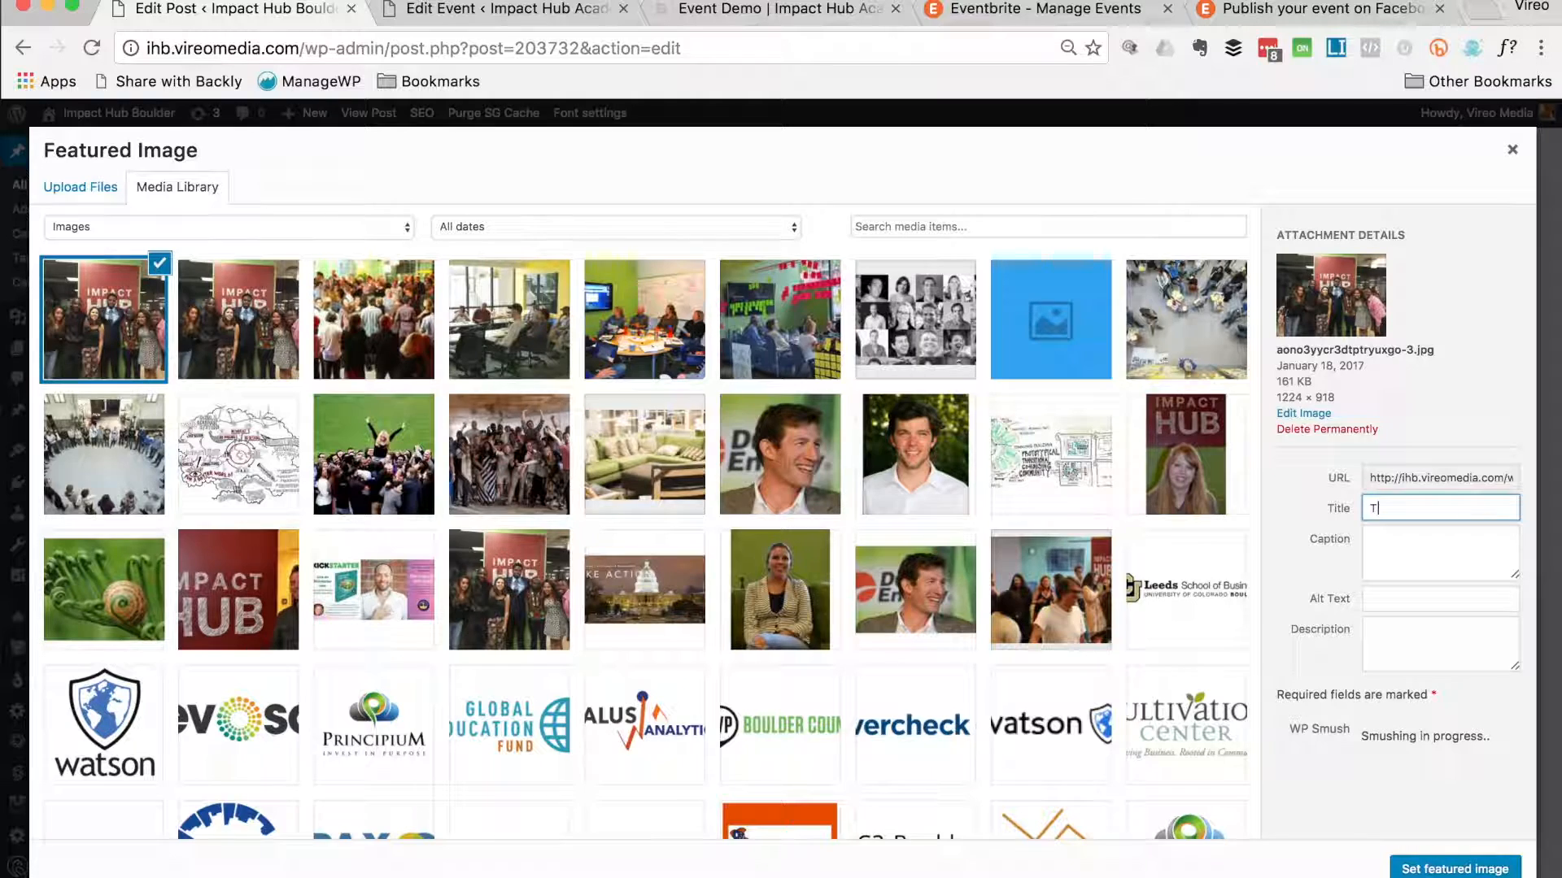
{"action": "type", "text": "itle"}
{"action": "left_click", "coordinate": [1398, 603]}
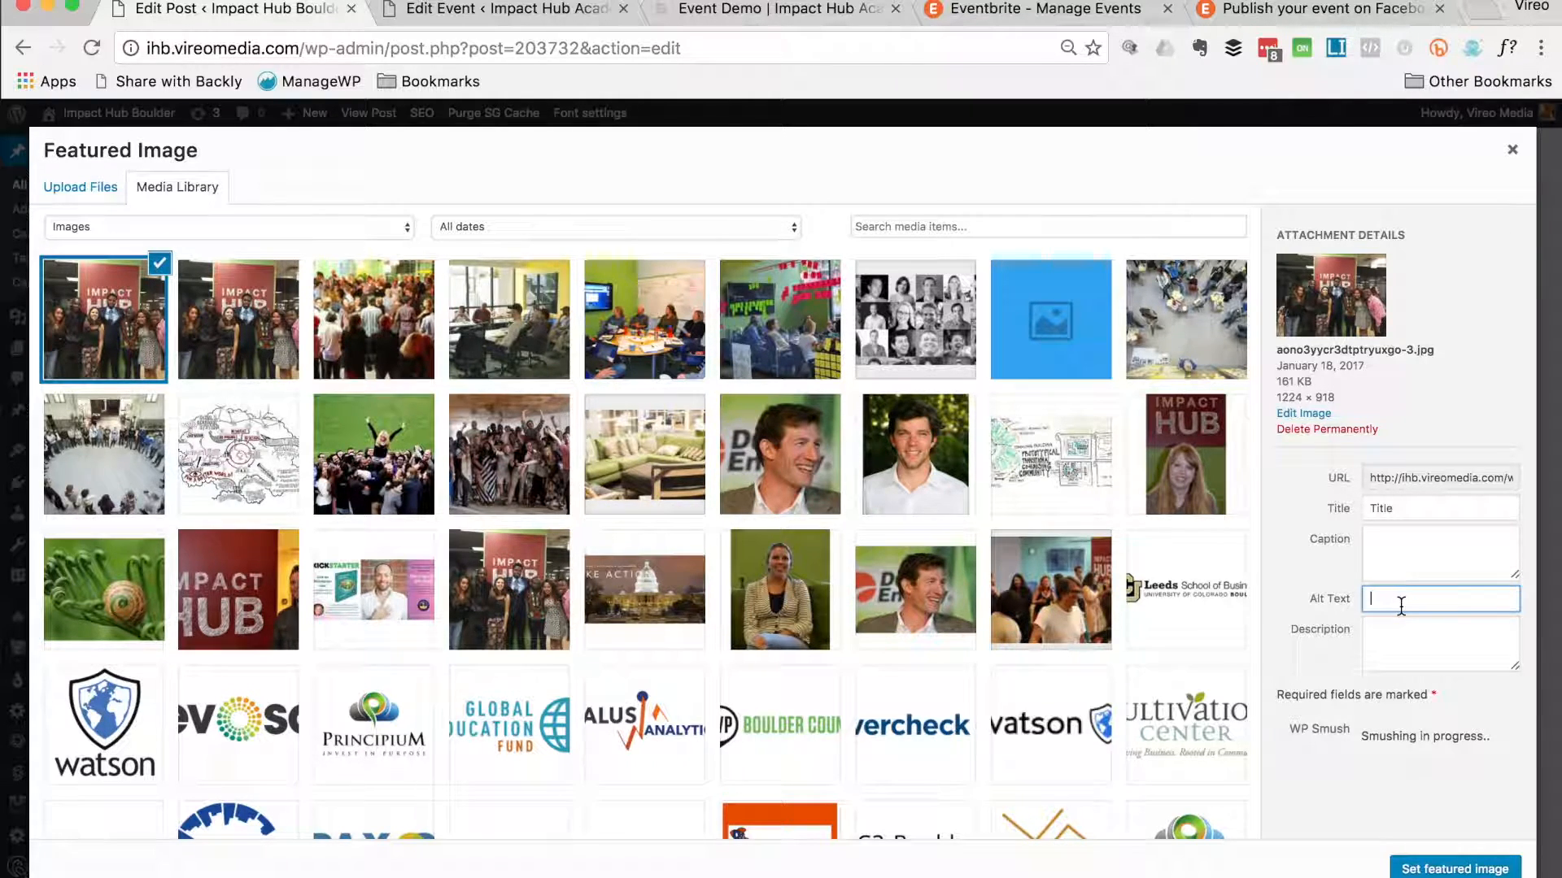
{"action": "type", "text": "Alt"}
{"action": "left_click", "coordinate": [1482, 871]}
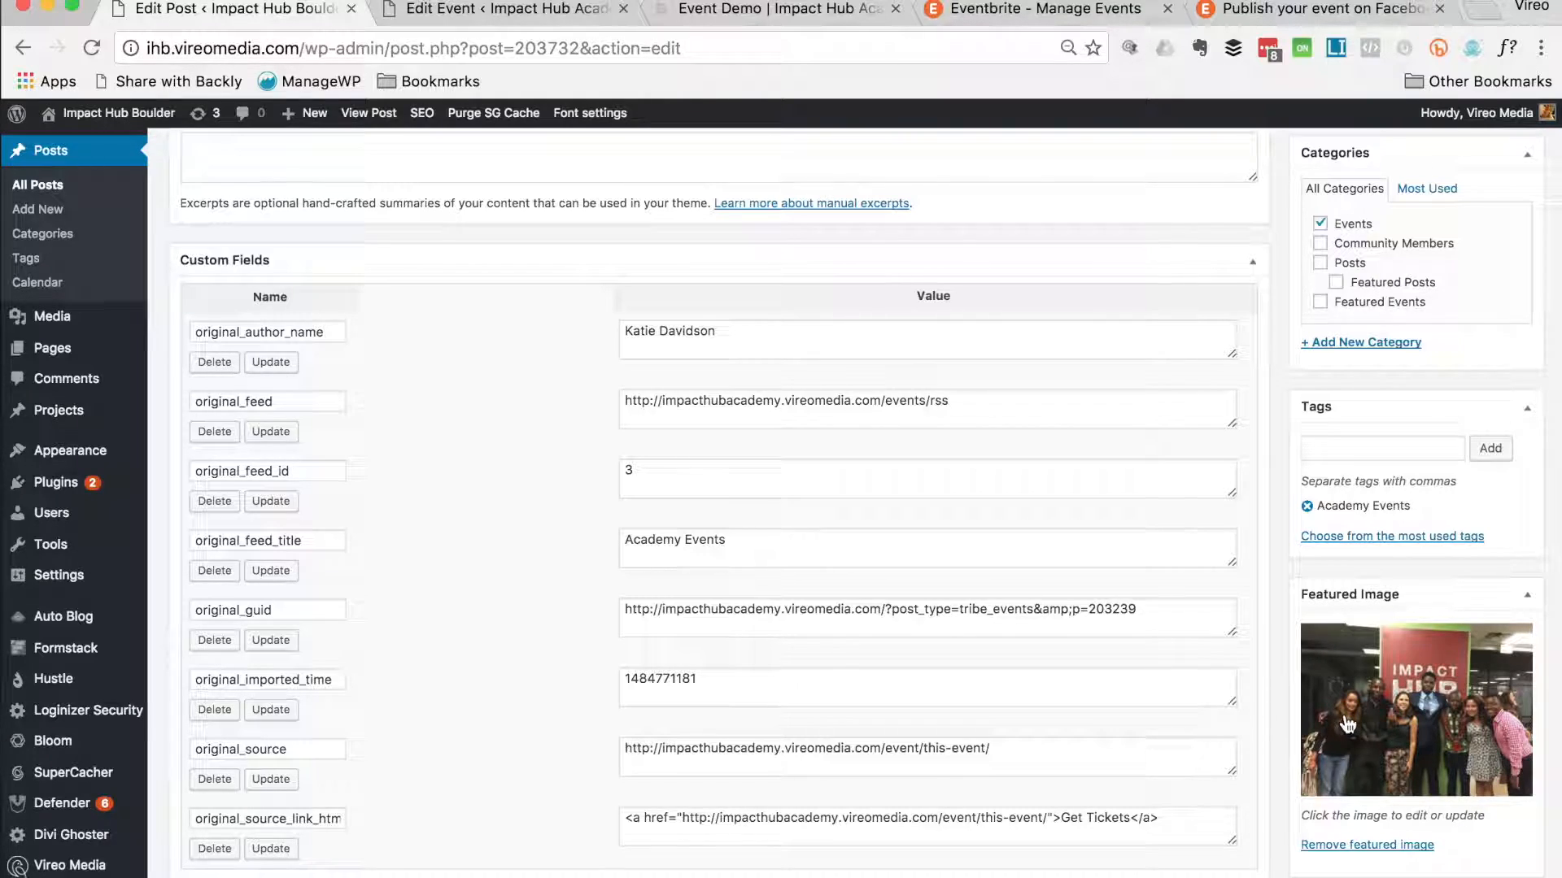
Step: Update the post "This Event" and view its live page down to the Get Tickets link
{"action": "scroll", "coordinate": [1348, 724], "scroll_direction": "up", "scroll_amount": 15}
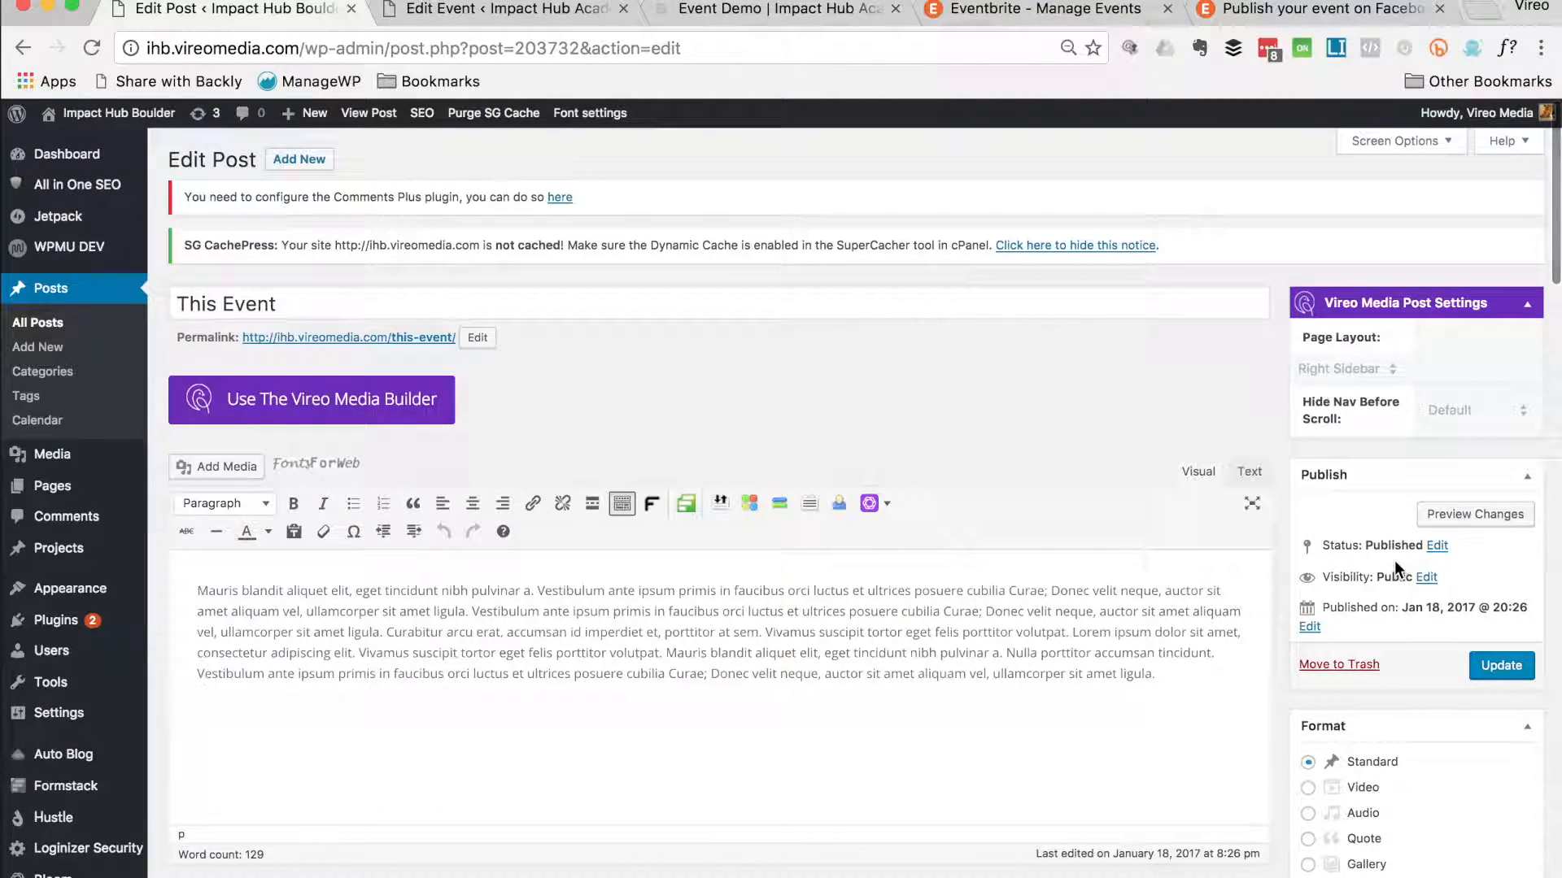
{"action": "left_click", "coordinate": [1501, 666]}
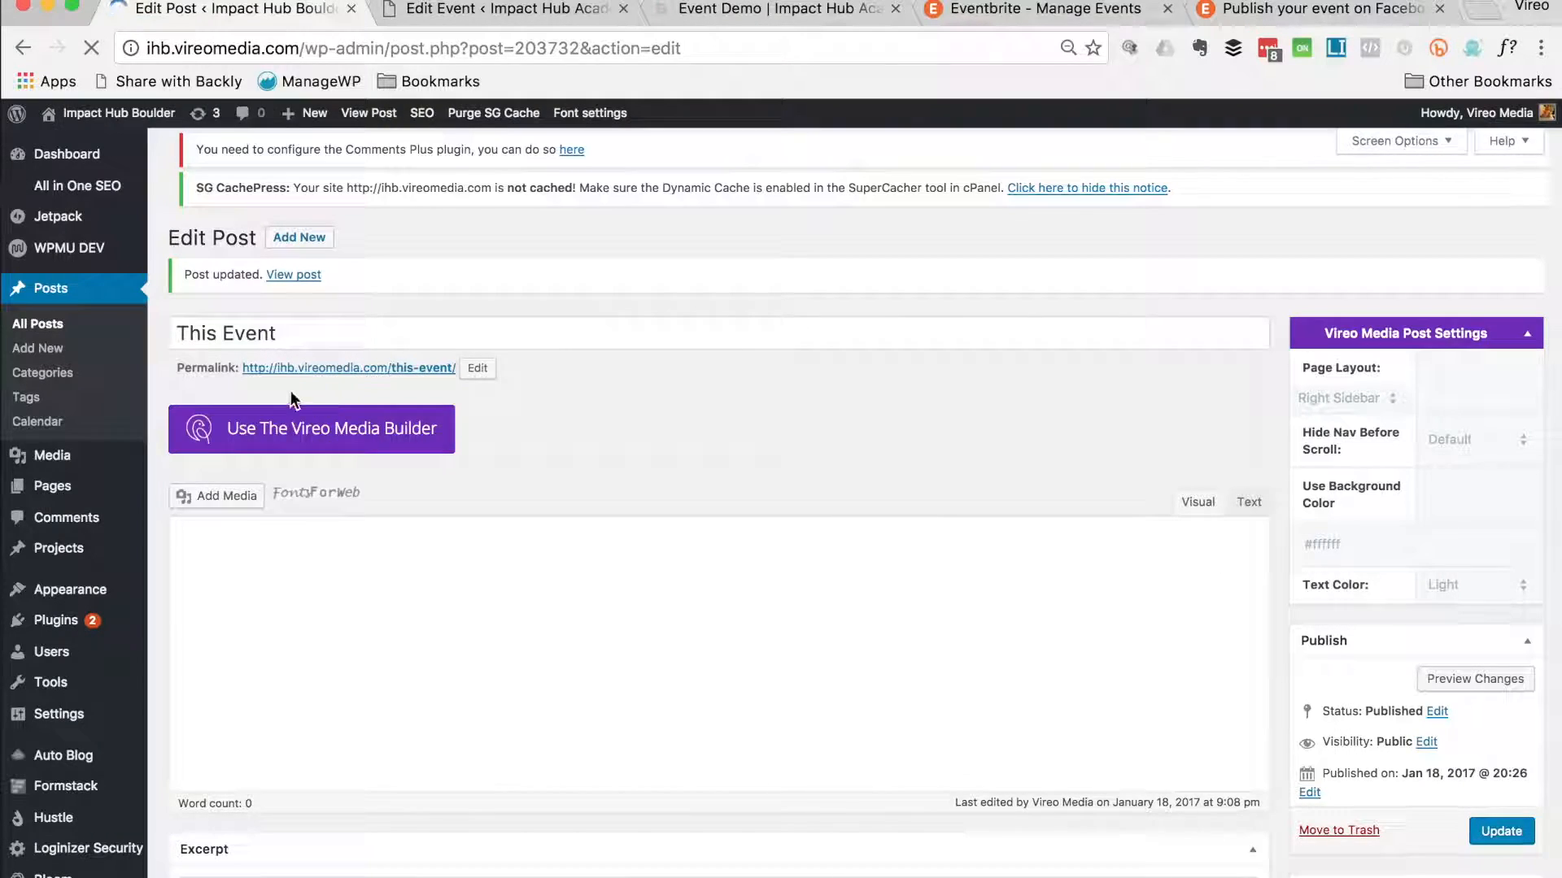
{"action": "left_click", "coordinate": [373, 369]}
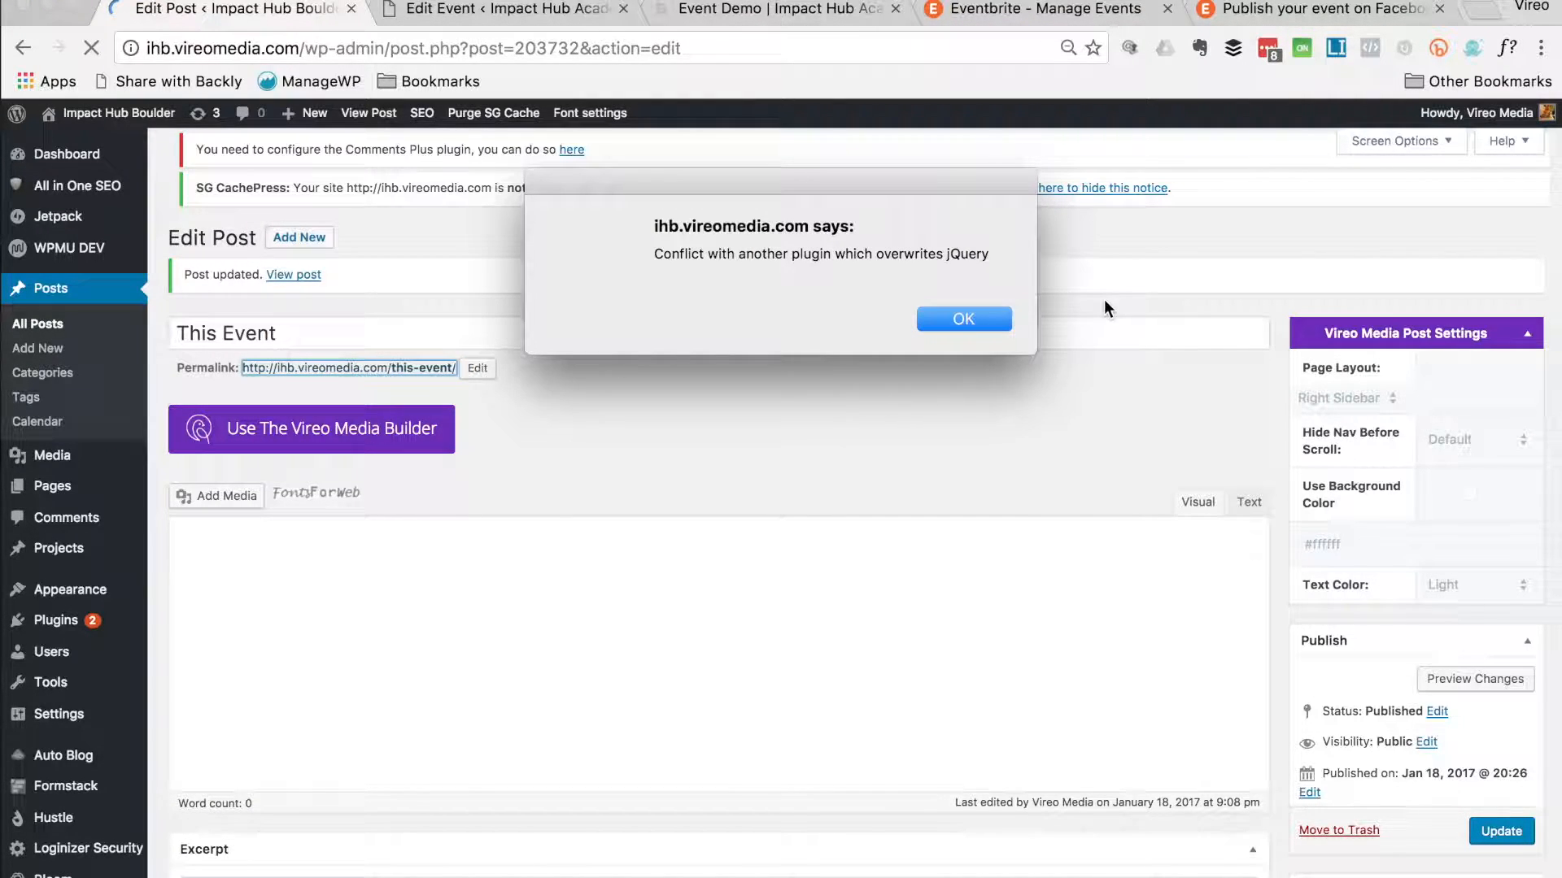
{"action": "left_click", "coordinate": [1000, 322]}
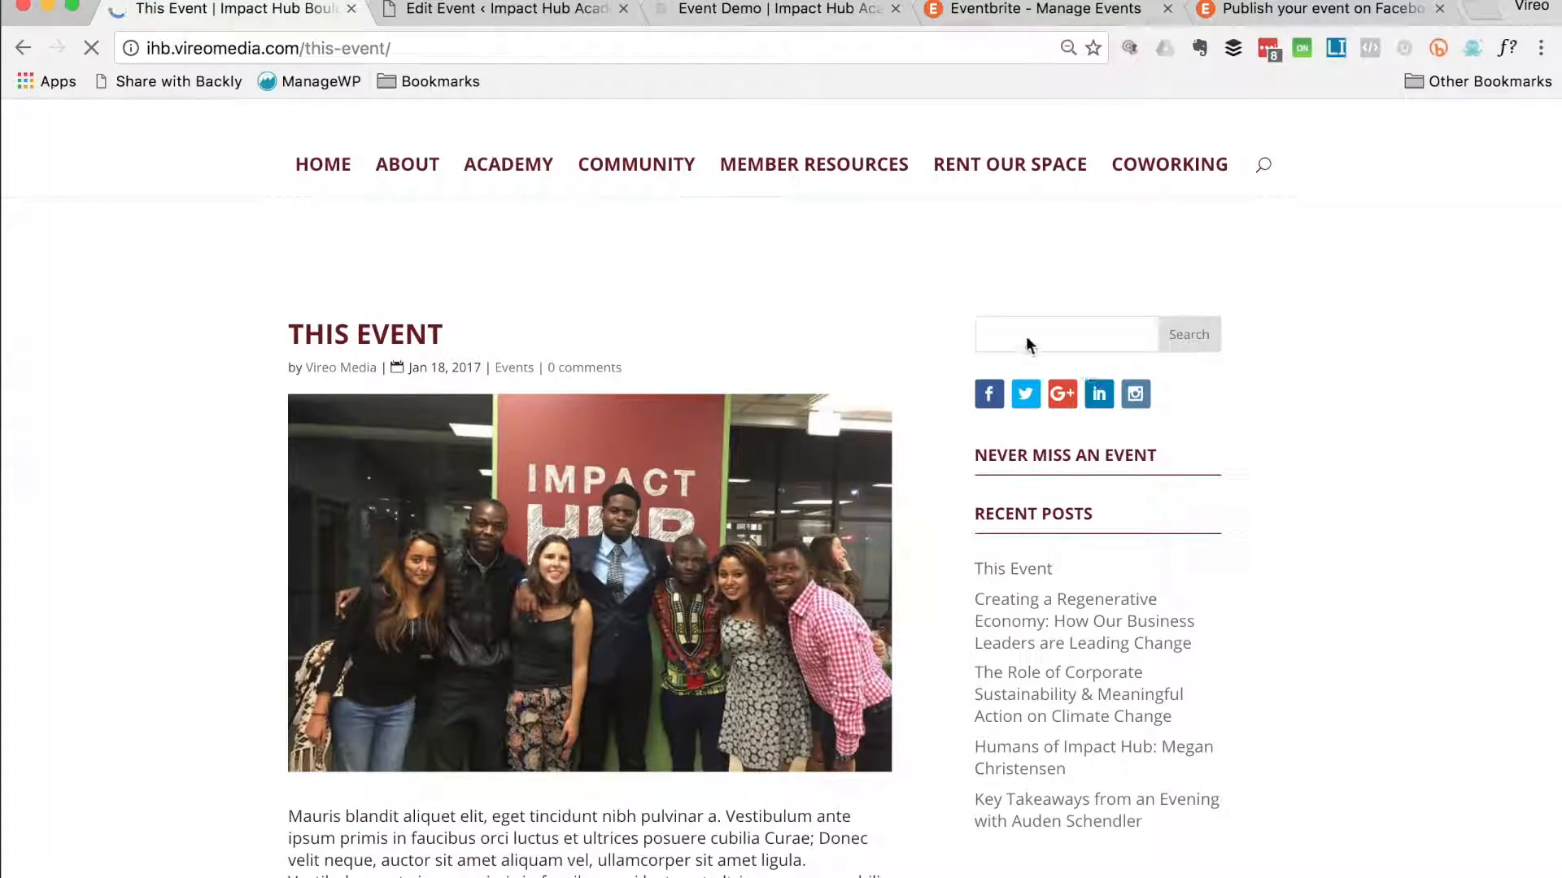
{"action": "scroll", "coordinate": [488, 570], "scroll_direction": "down", "scroll_amount": 5}
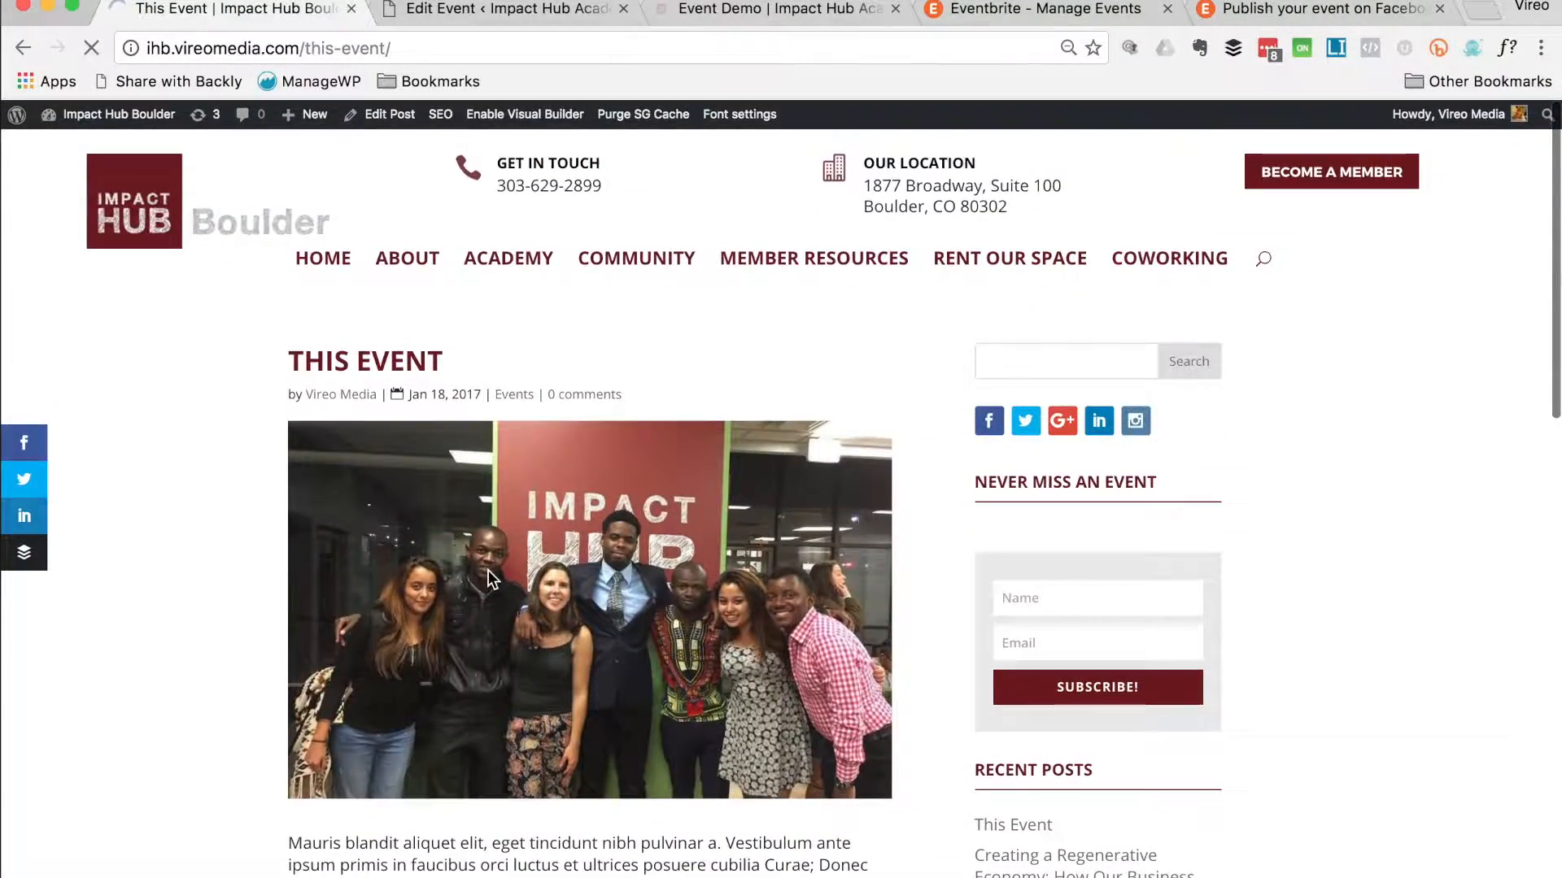
{"action": "scroll", "coordinate": [488, 569], "scroll_direction": "down", "scroll_amount": 5}
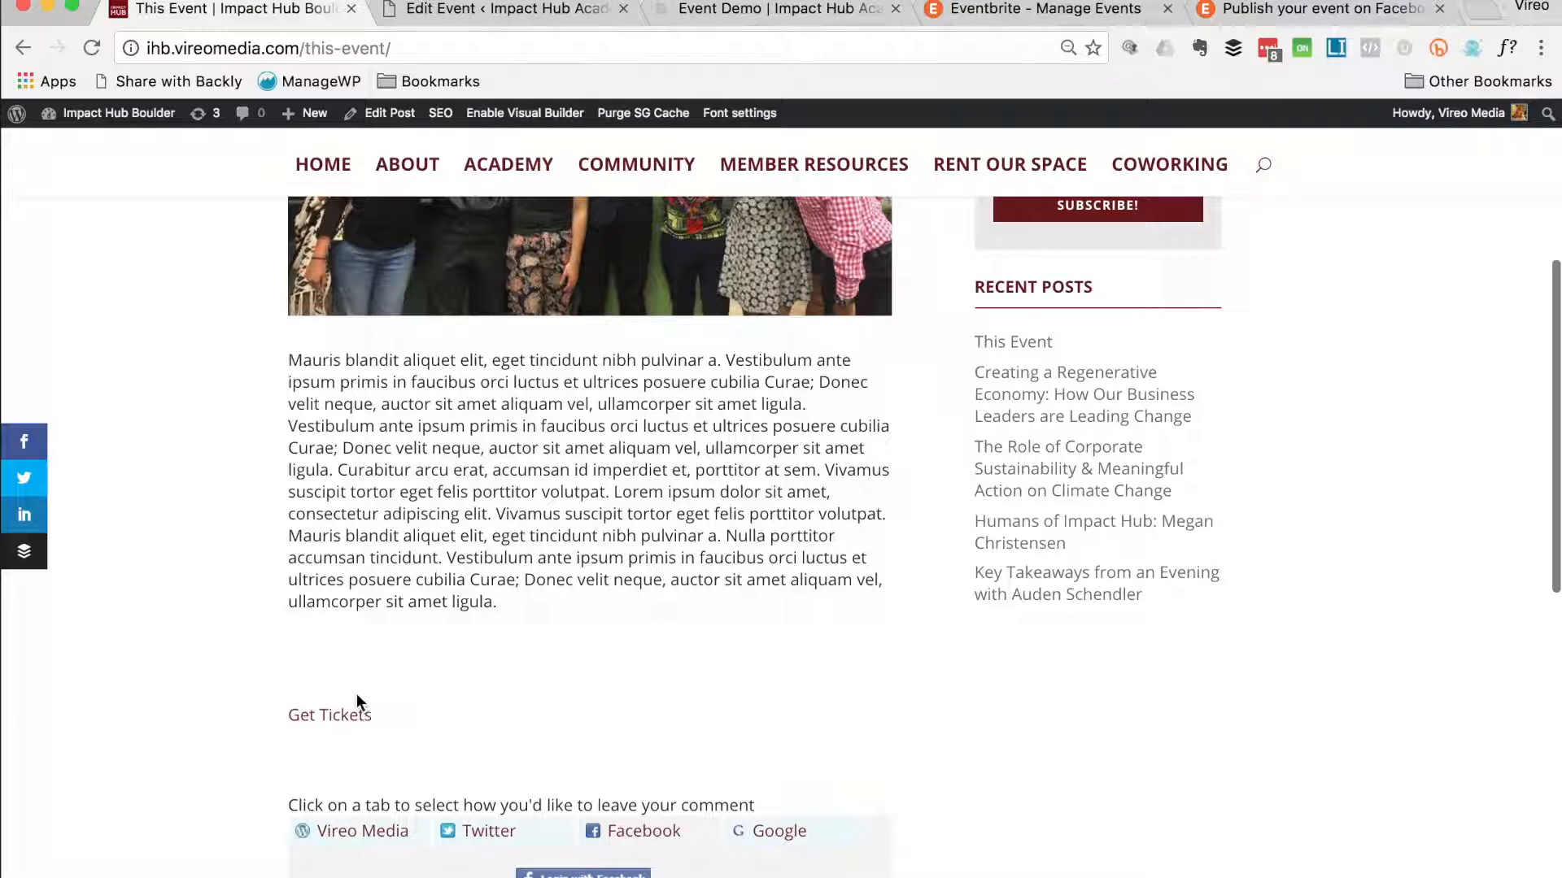
Step: Follow the Get Tickets link, look through the Impact Hub Academy event page, and return to the Boulder post
{"action": "left_click", "coordinate": [355, 726]}
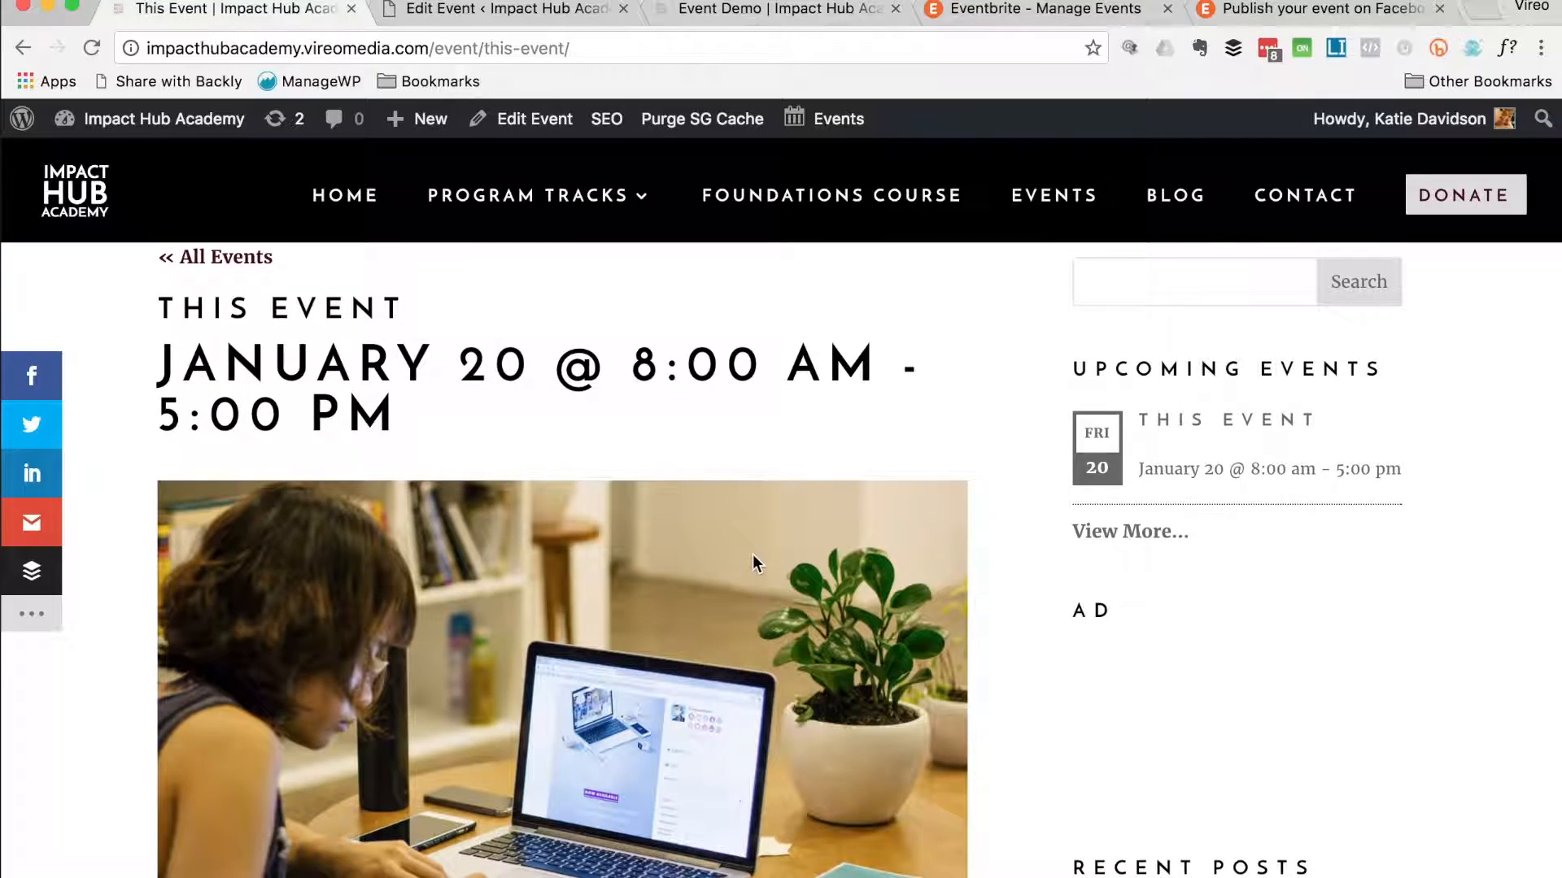
{"action": "scroll", "coordinate": [753, 554], "scroll_direction": "down", "scroll_amount": 10}
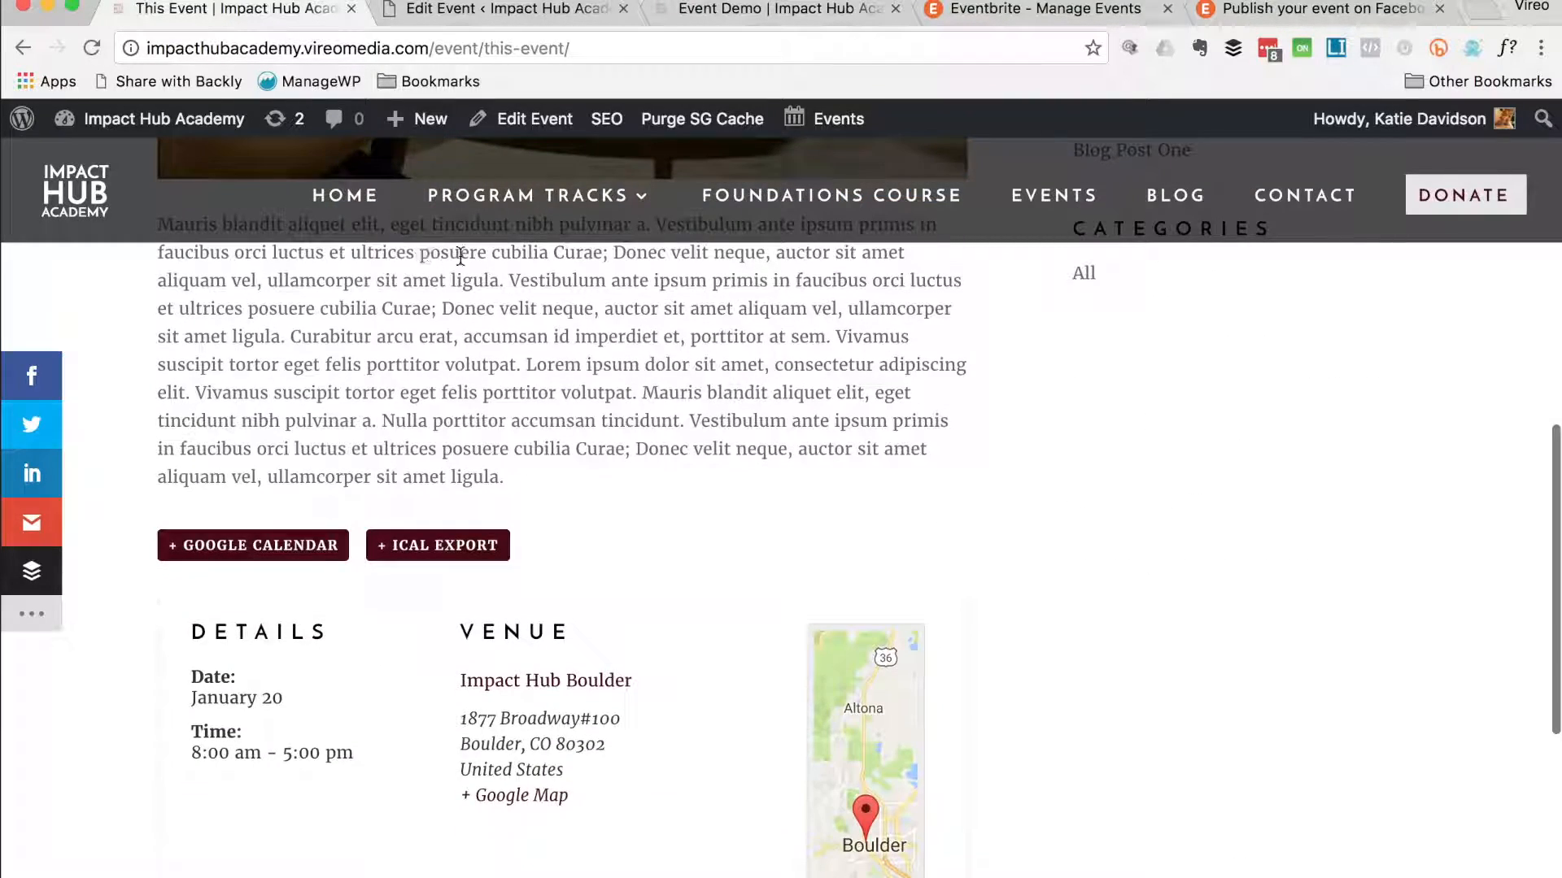
{"action": "scroll", "coordinate": [460, 253], "scroll_direction": "up", "scroll_amount": 10}
{"action": "left_click", "coordinate": [23, 48]}
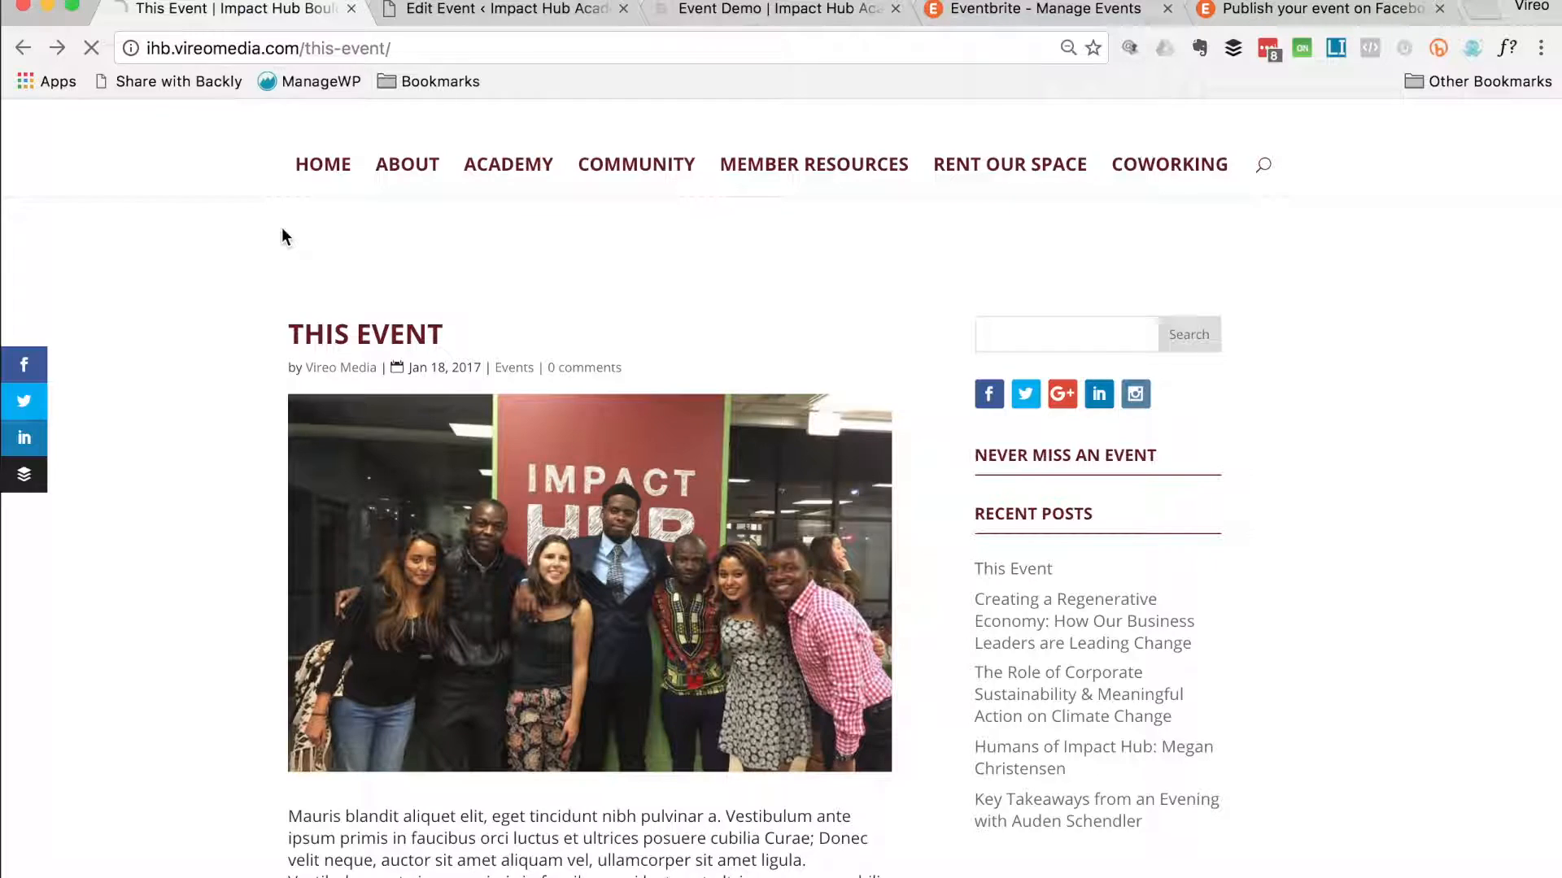
Step: From the Impact Hub Boulder dashboard, list all Auto Blog feeds and process the Academy Events feed
{"action": "mouse_move", "coordinate": [145, 123]}
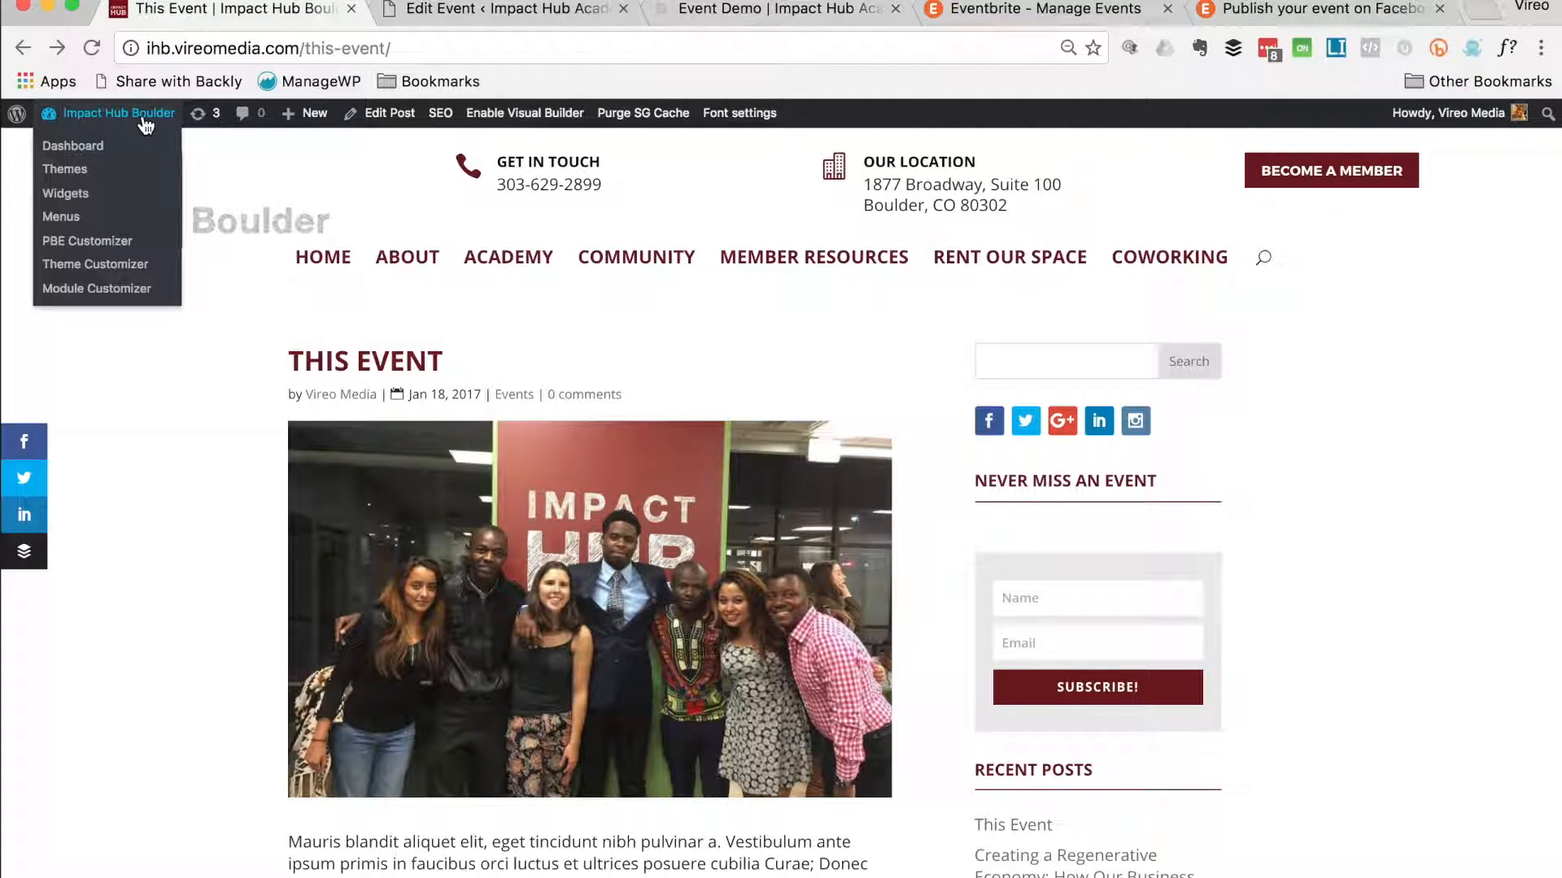
{"action": "left_click", "coordinate": [97, 153]}
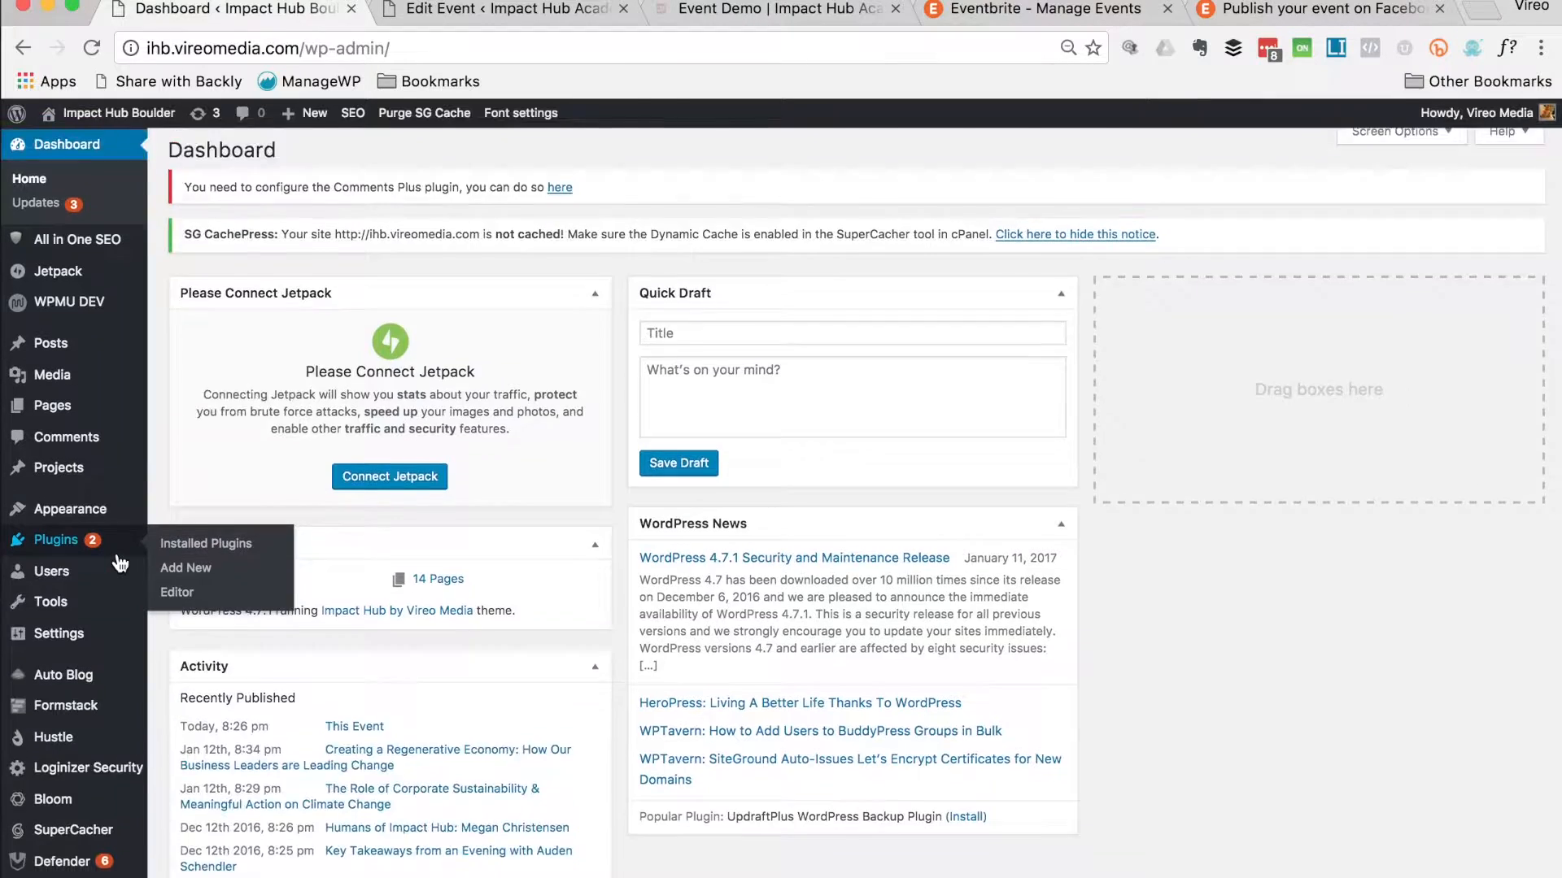
{"action": "scroll", "coordinate": [114, 525], "scroll_direction": "down", "scroll_amount": 4}
{"action": "mouse_move", "coordinate": [111, 557]}
{"action": "mouse_move", "coordinate": [50, 622]}
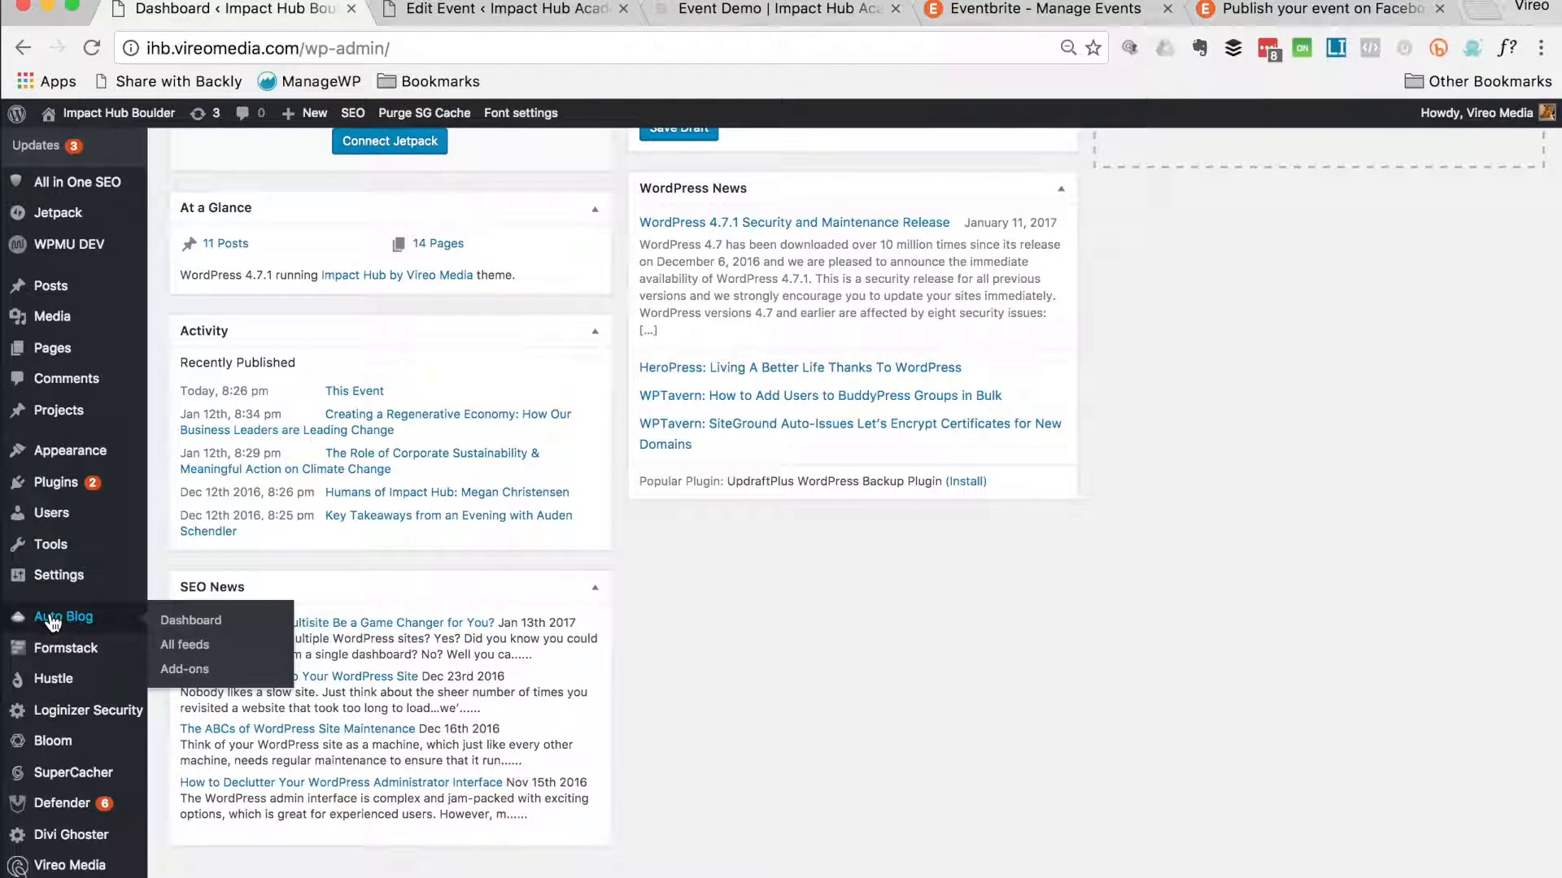
{"action": "left_click", "coordinate": [193, 655]}
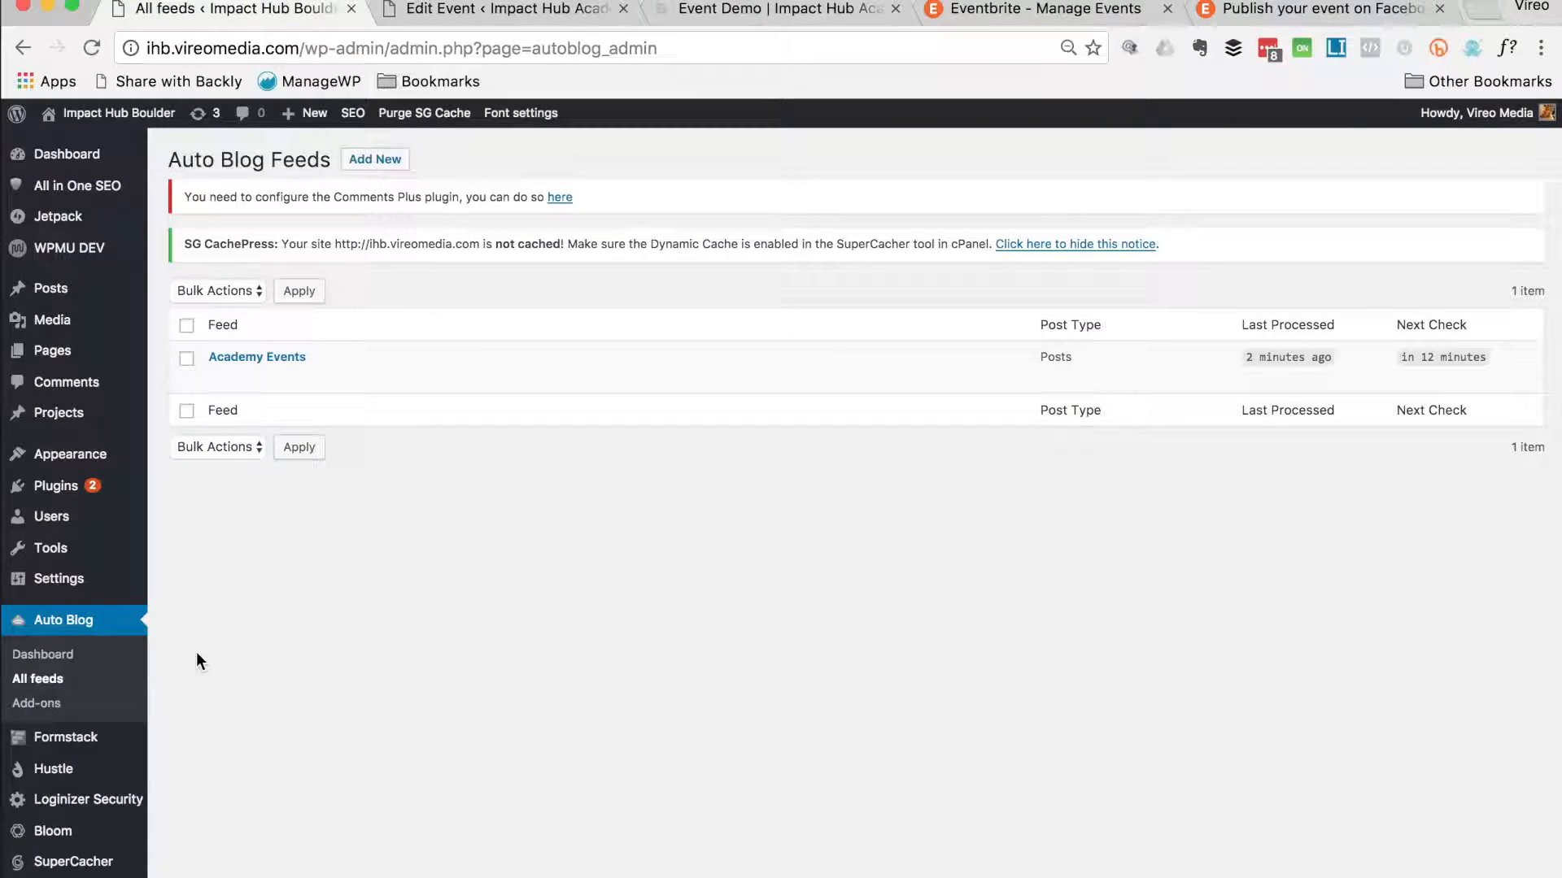
{"action": "mouse_move", "coordinate": [244, 357]}
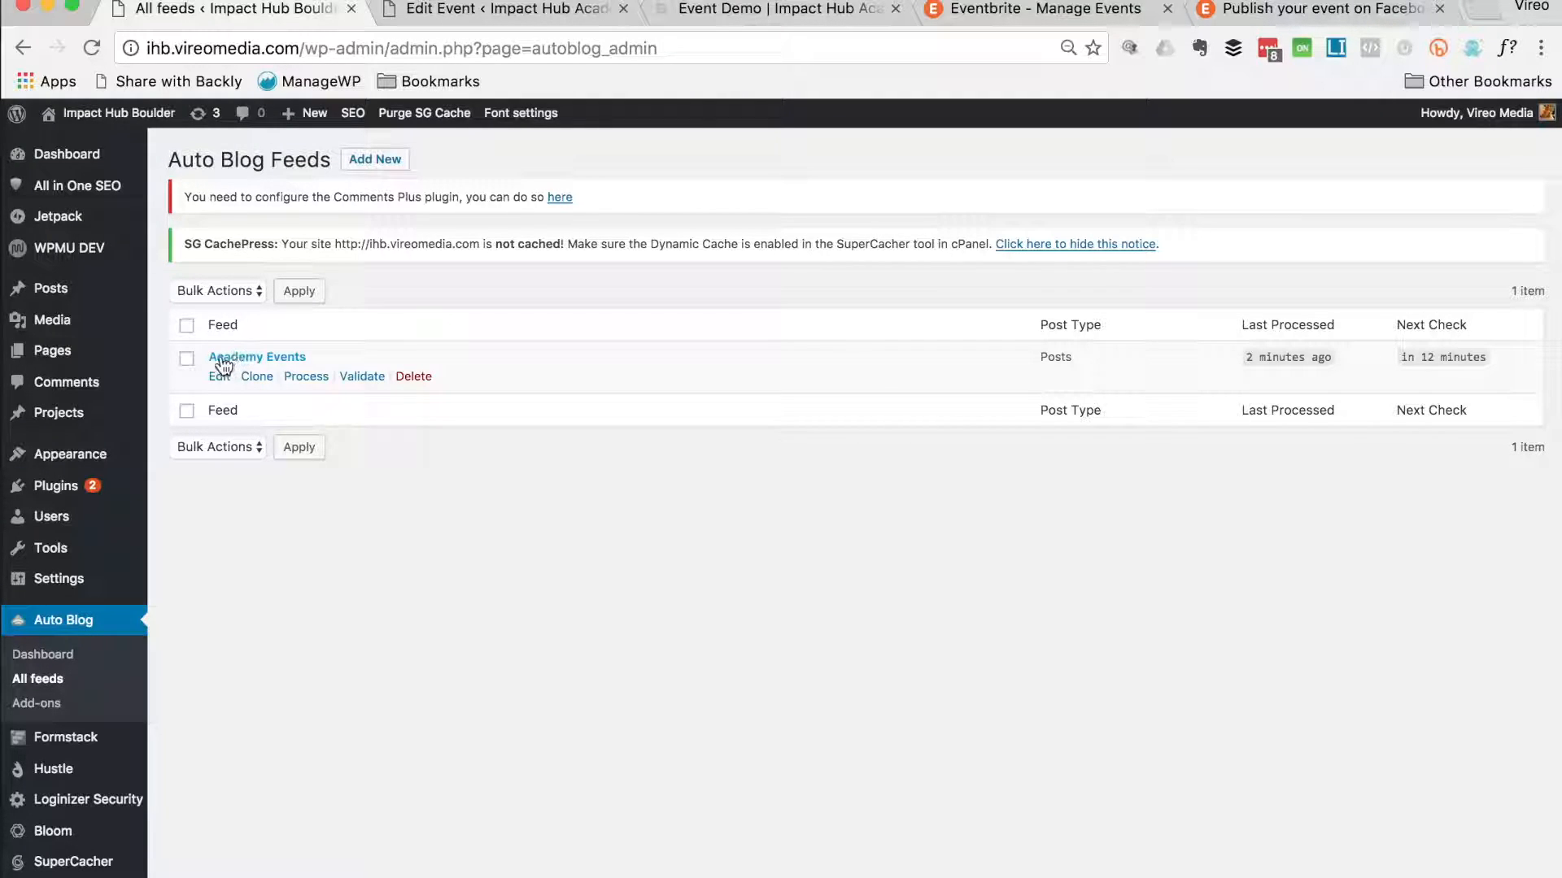
{"action": "left_click", "coordinate": [318, 380]}
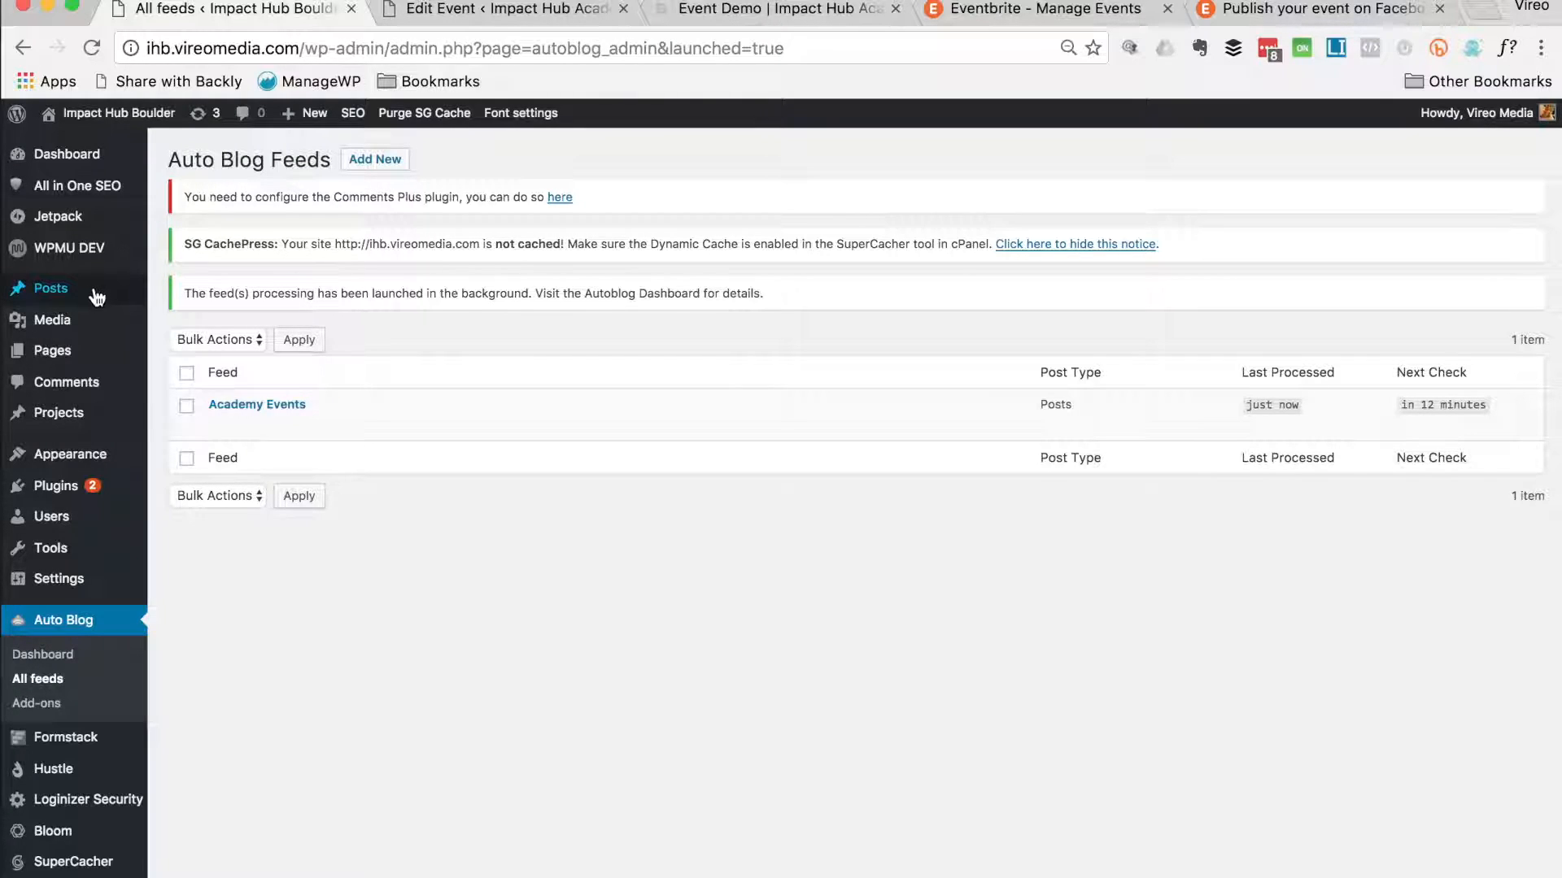
Step: Check the list of all posts on the Boulder site, and return to the Event Demo editor on the Academy site
{"action": "mouse_move", "coordinate": [93, 295]}
{"action": "left_click", "coordinate": [173, 305]}
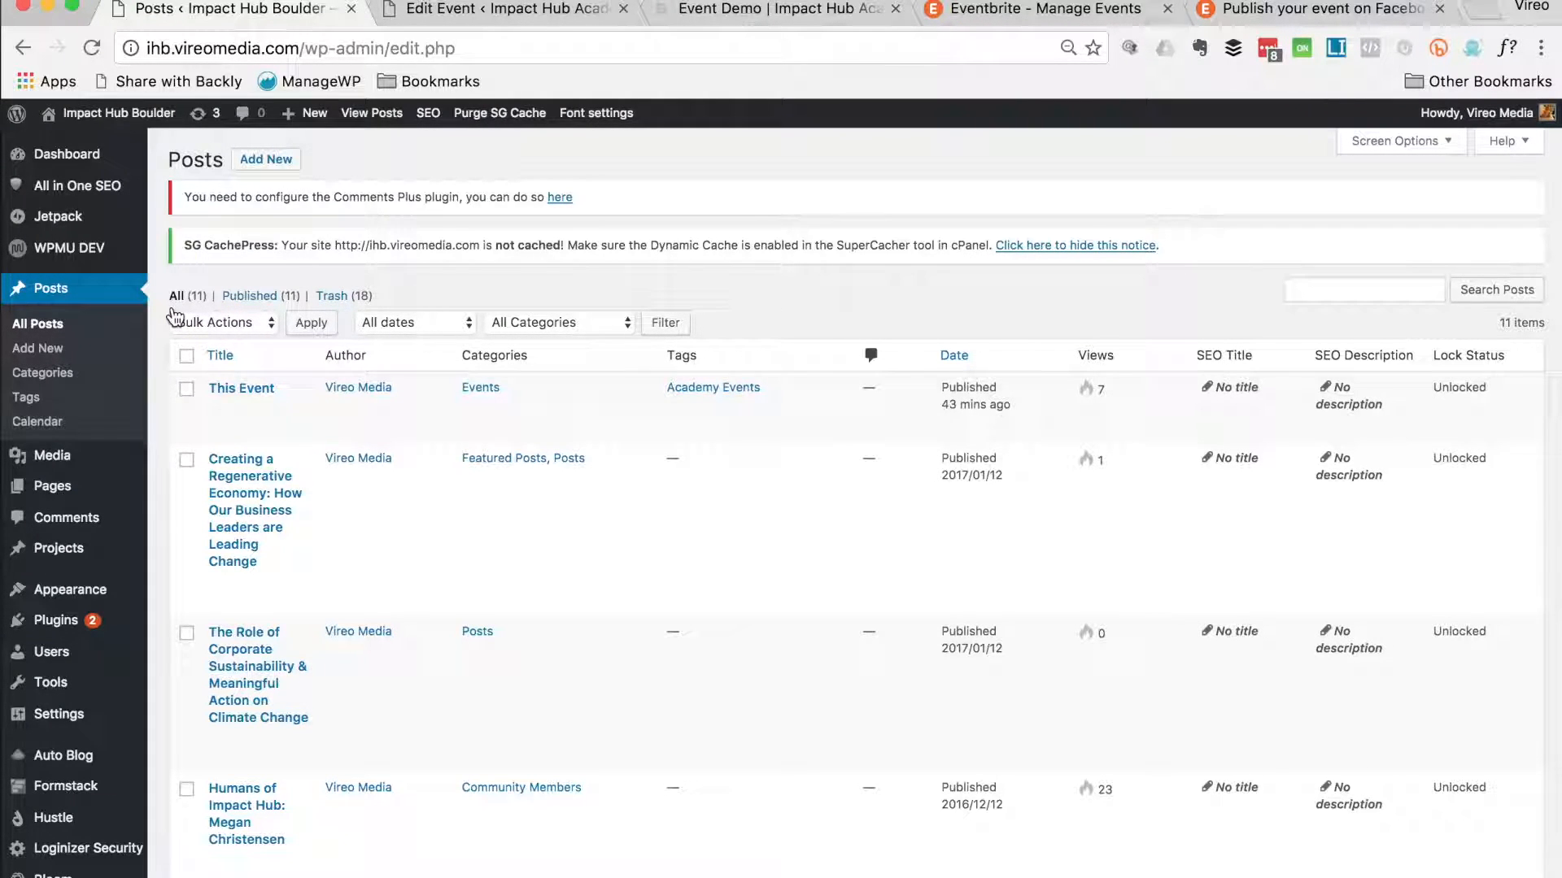
{"action": "left_click", "coordinate": [759, 18]}
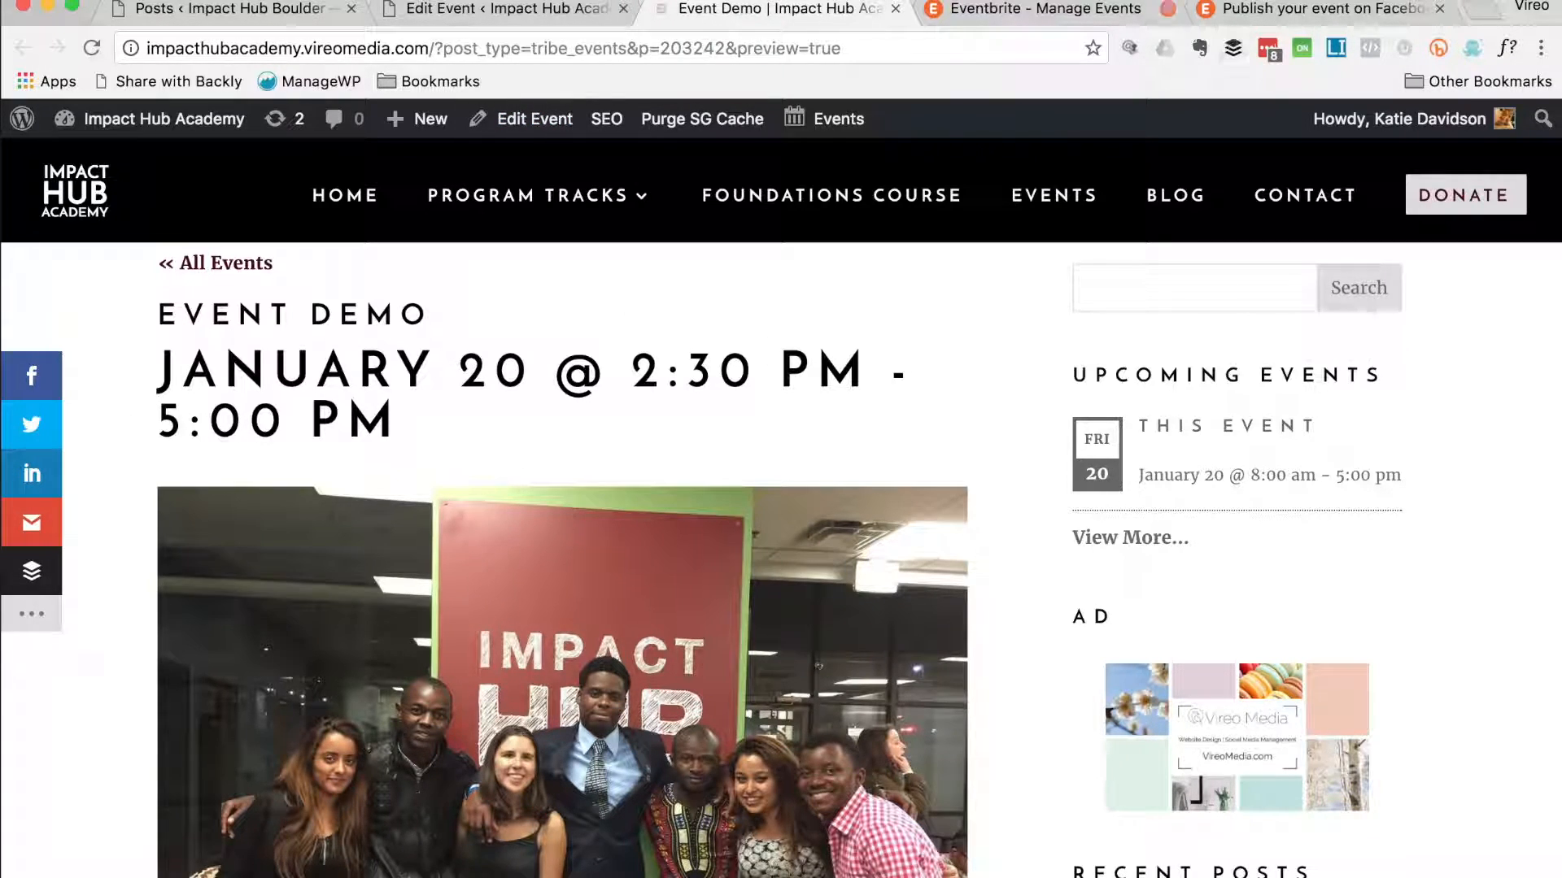
{"action": "left_click", "coordinate": [527, 10]}
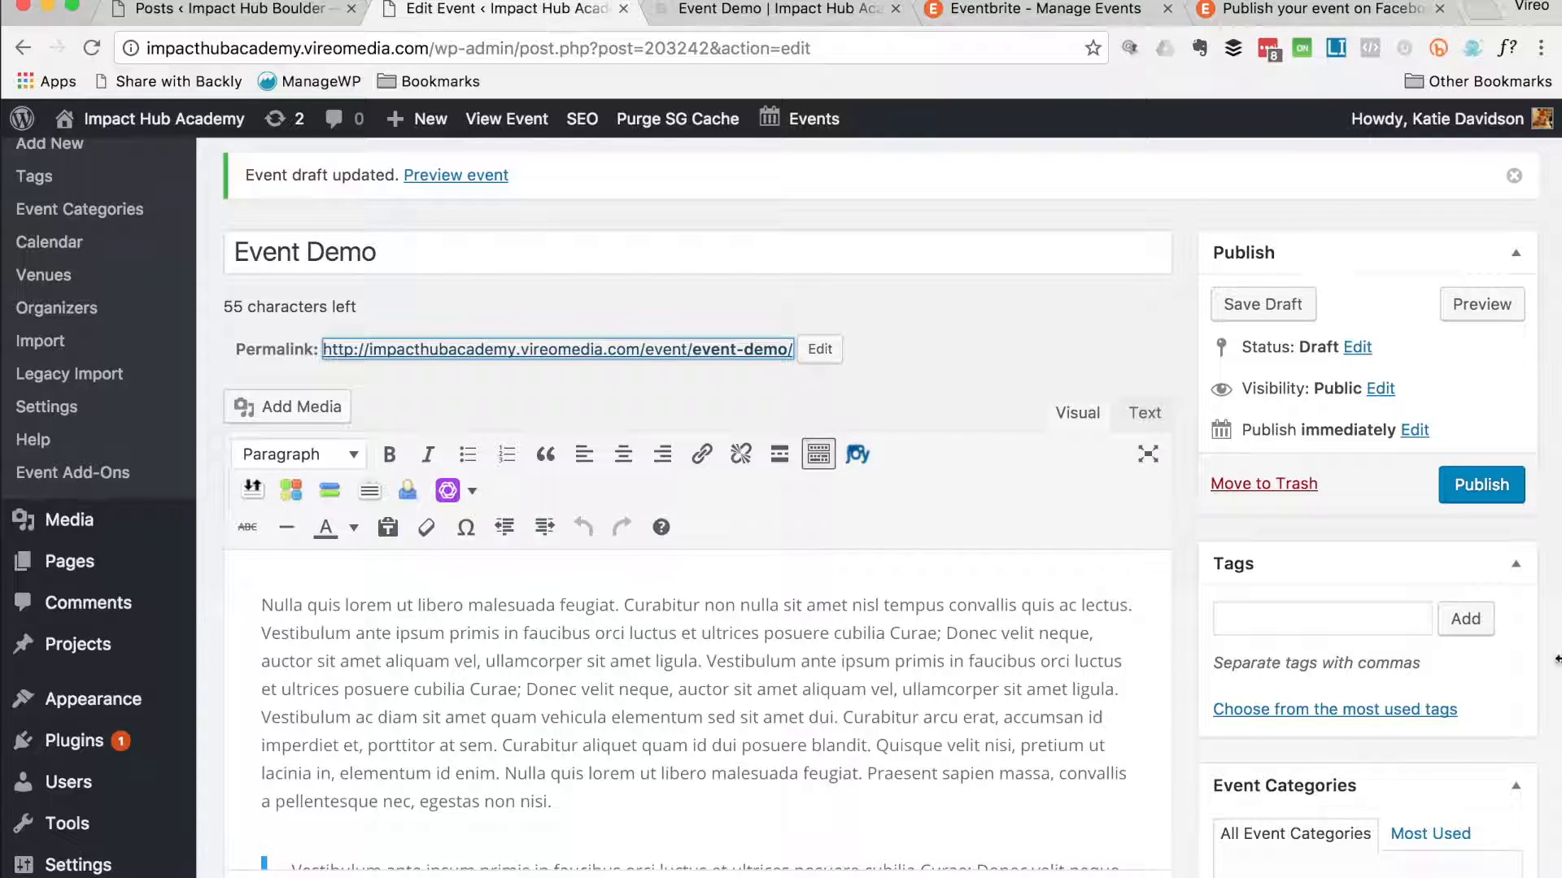